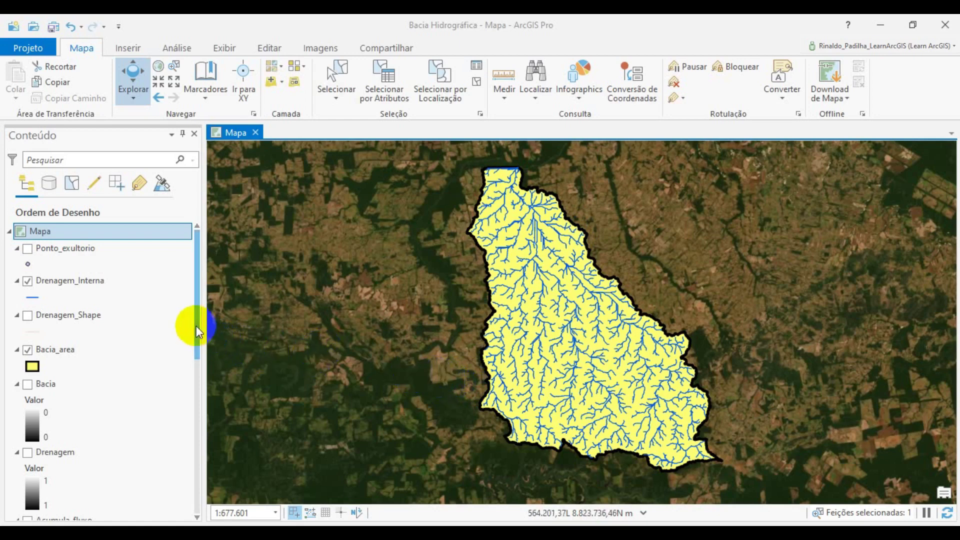
# Hide the Bacia_area, Drenagem_Interna and Imagem Mundial layers and display the Raster_base.tif elevation layer.
pyautogui.click(28, 350)
pyautogui.moveTo(196, 313); pyautogui.dragTo(194, 459)
pyautogui.click(28, 265)
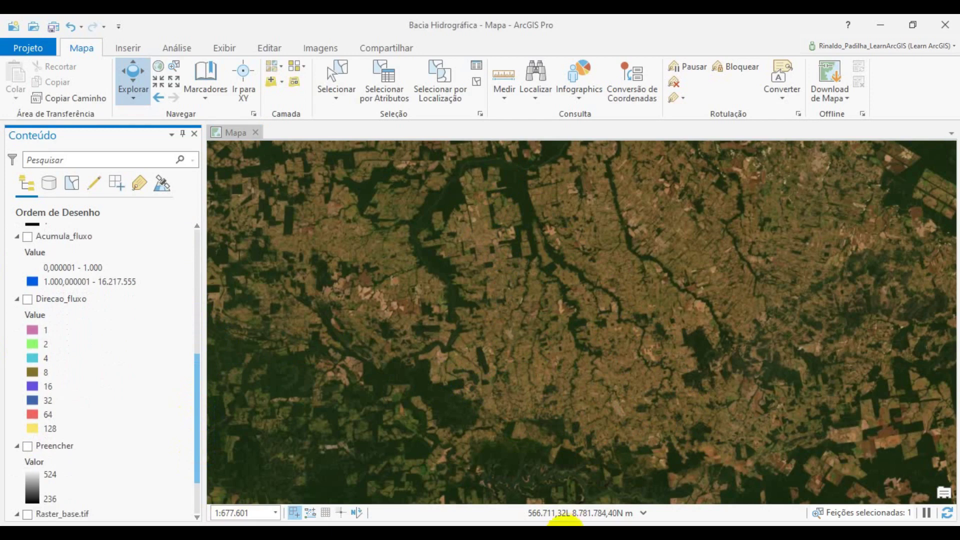
pyautogui.moveTo(193, 398); pyautogui.dragTo(198, 450)
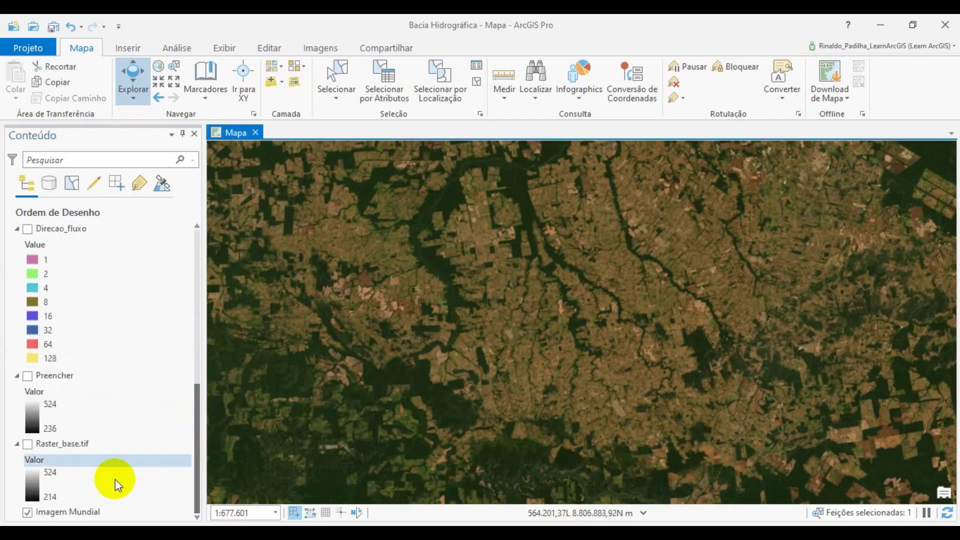
pyautogui.click(24, 511)
pyautogui.click(27, 445)
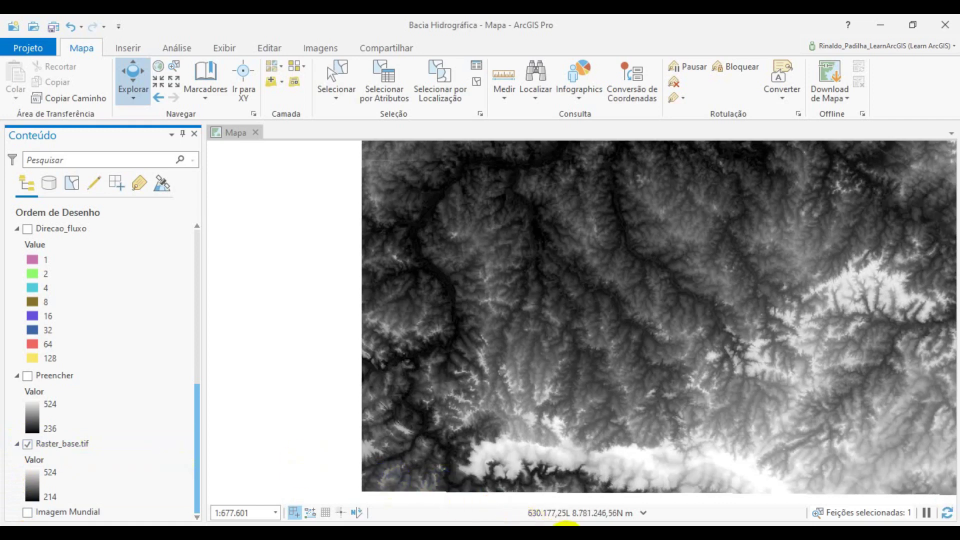
pyautogui.moveTo(486, 400); pyautogui.dragTo(405, 405)
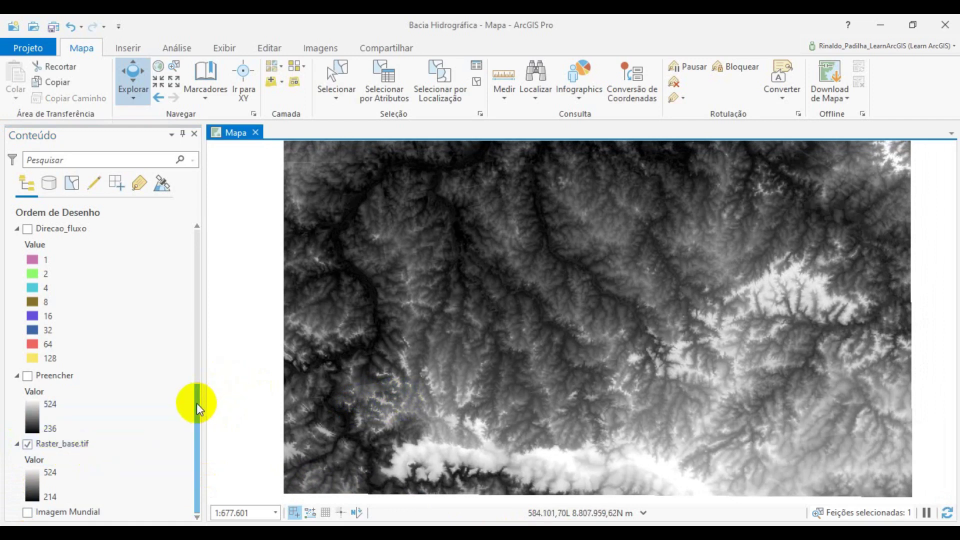
# Display the Drenagem raster layer and hide Raster_base.tif.
pyautogui.moveTo(195, 410); pyautogui.dragTo(200, 274)
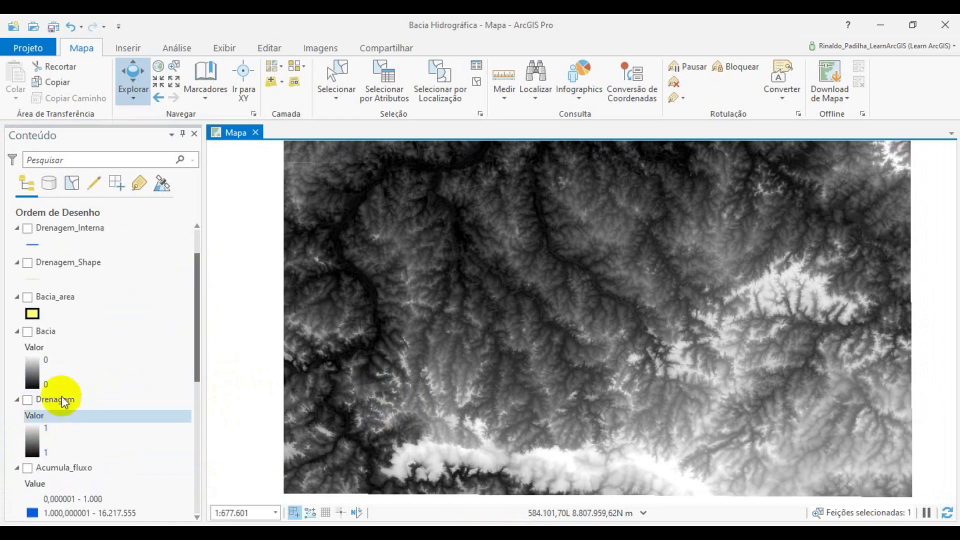
pyautogui.click(26, 400)
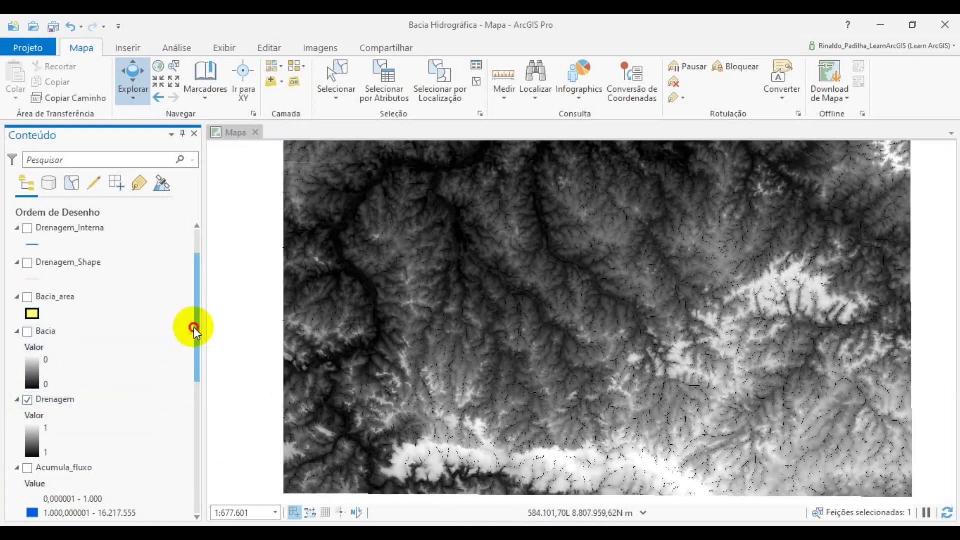
pyautogui.moveTo(195, 359); pyautogui.dragTo(200, 463)
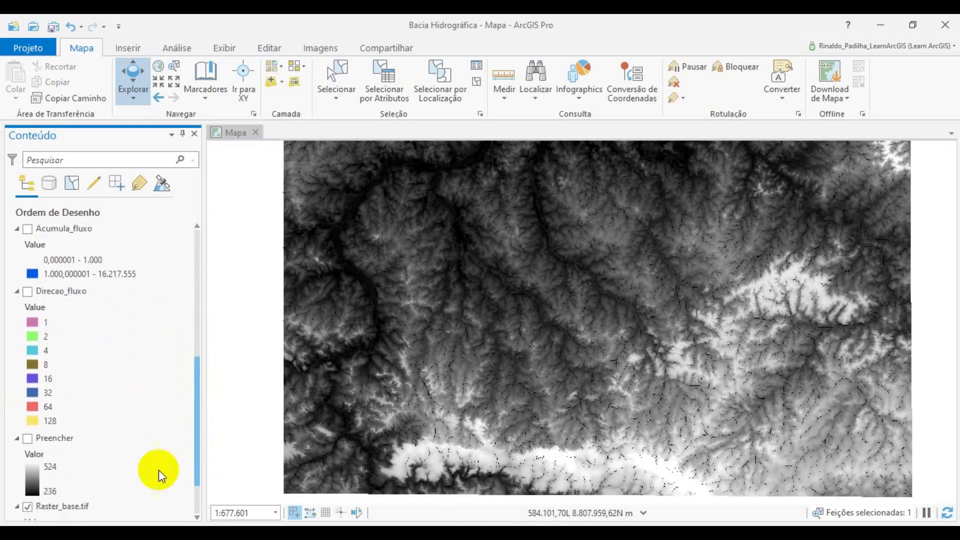
pyautogui.click(27, 507)
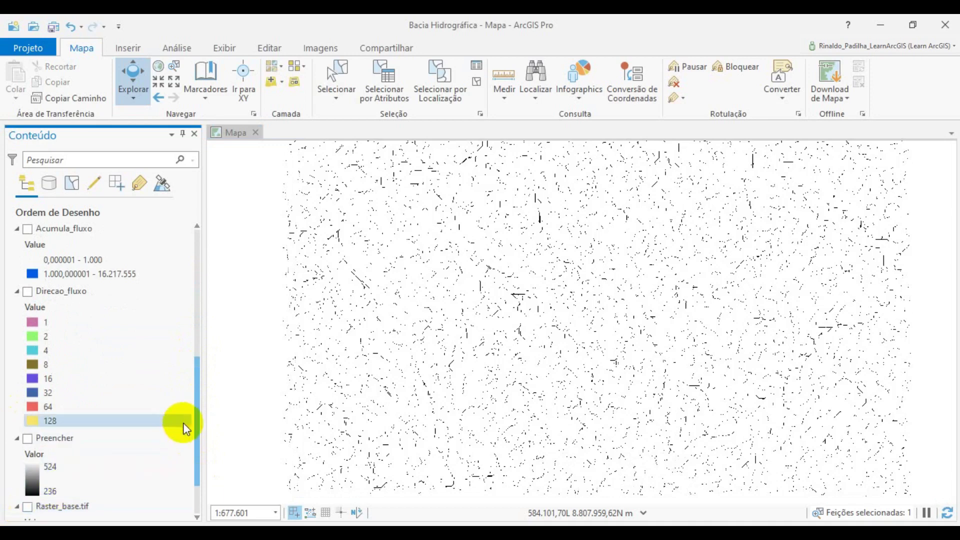
pyautogui.moveTo(195, 416); pyautogui.dragTo(196, 340)
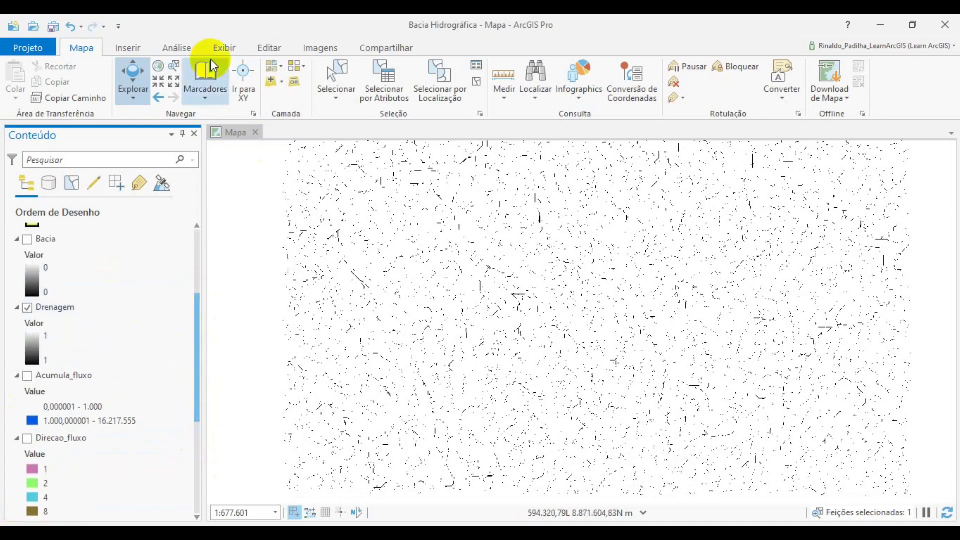
# Open the Ordem do Curso da Água tool from the Hidrologia toolset of the Spatial Analyst toolbox.
pyautogui.click(183, 49)
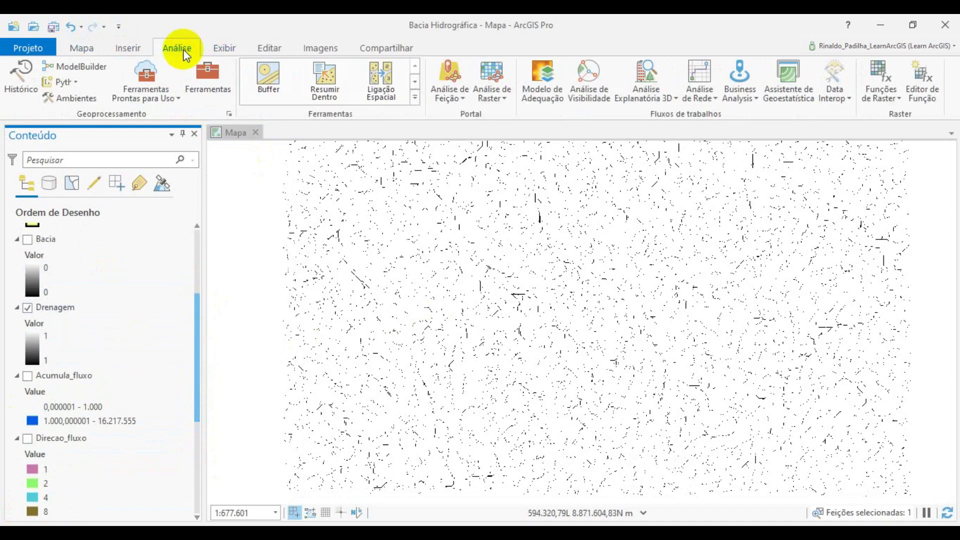
pyautogui.click(208, 88)
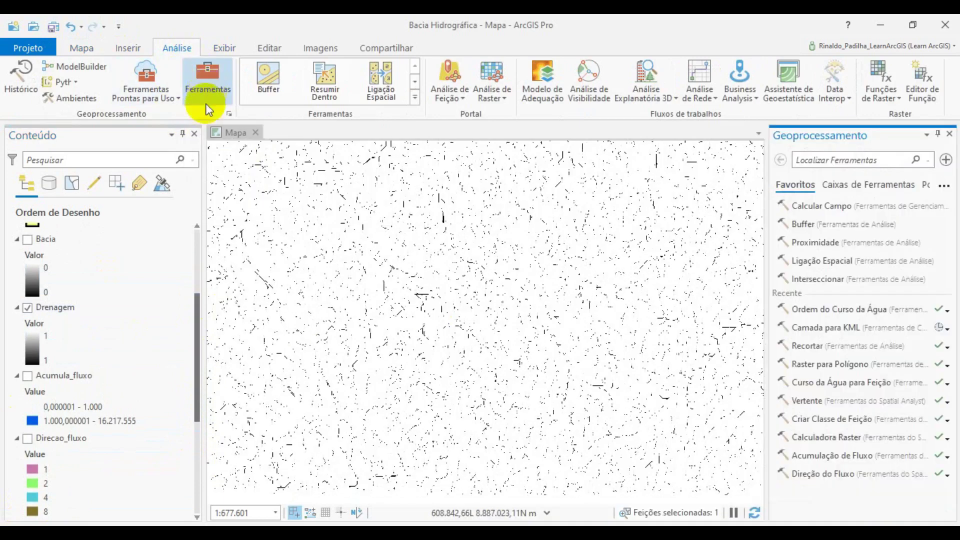
pyautogui.click(860, 184)
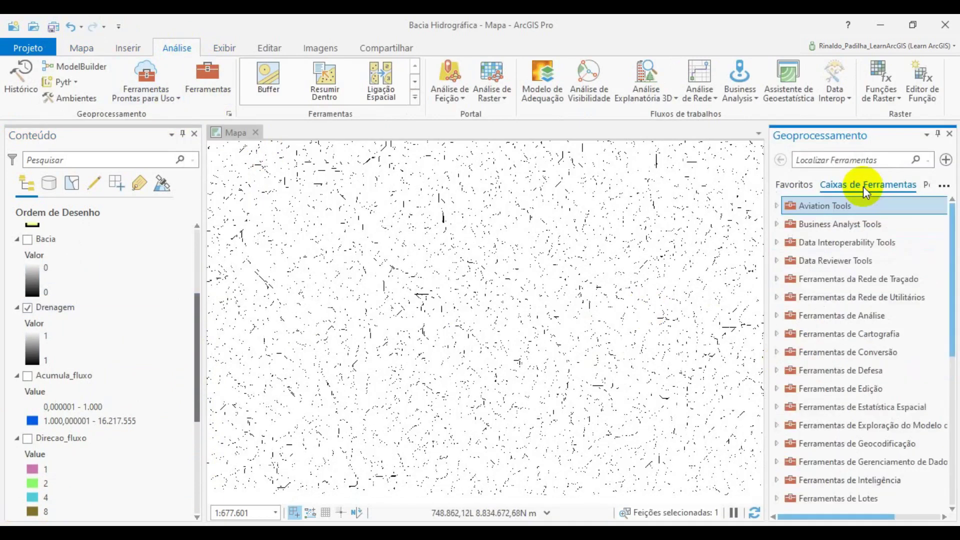
pyautogui.moveTo(945, 293); pyautogui.dragTo(946, 453)
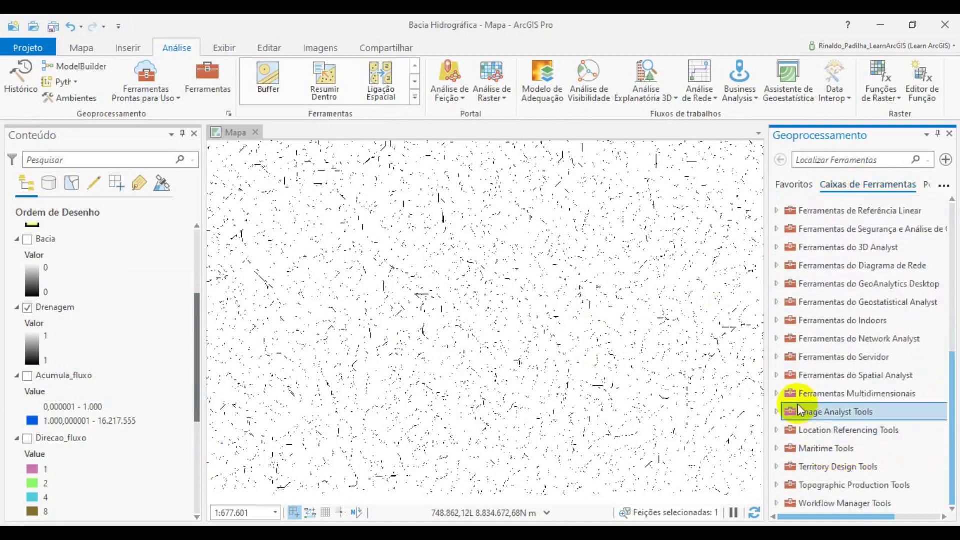
pyautogui.click(781, 377)
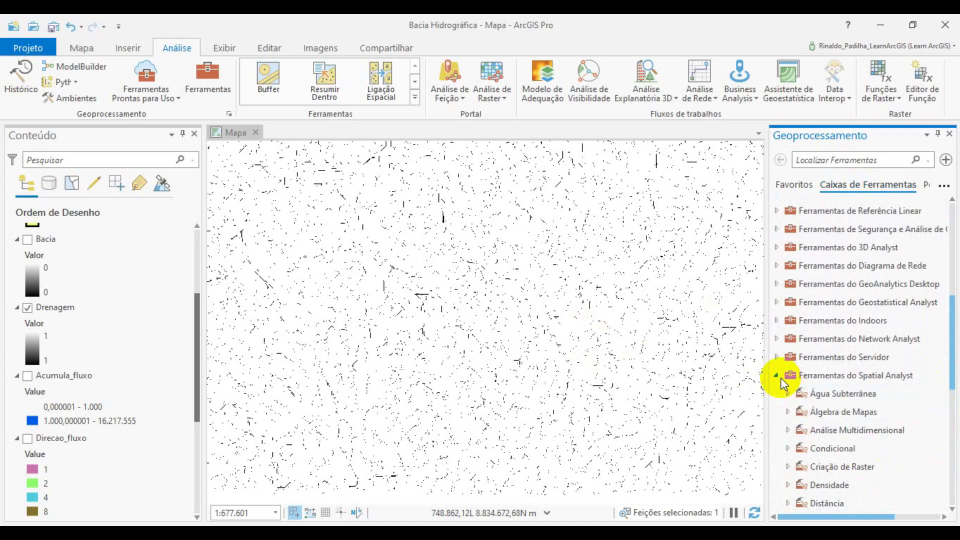
pyautogui.moveTo(949, 365); pyautogui.dragTo(940, 429)
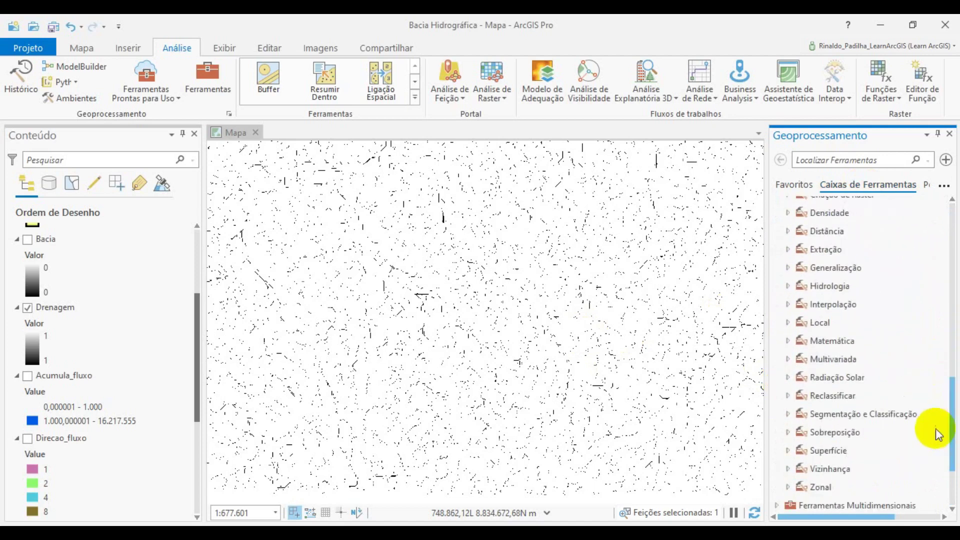
pyautogui.click(787, 286)
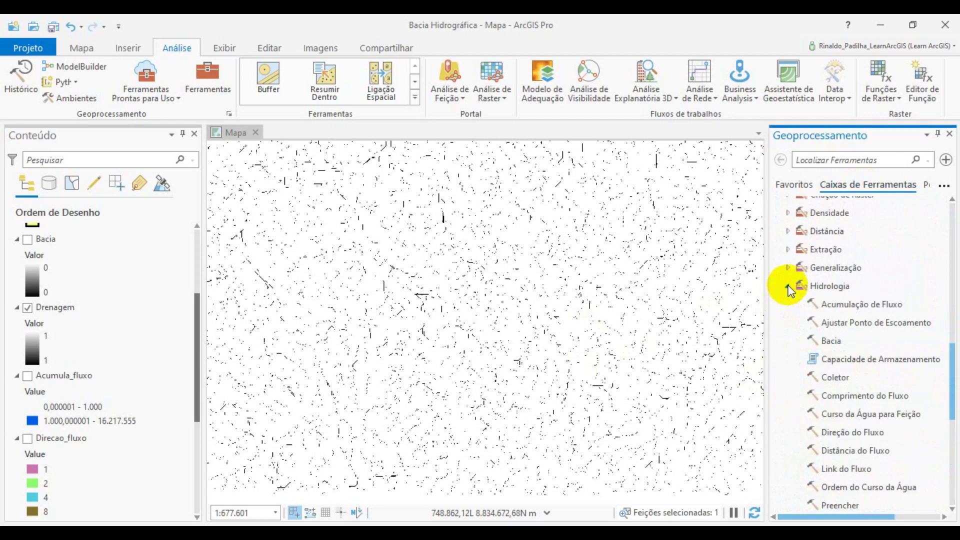
pyautogui.scroll(-3, 850, 390)
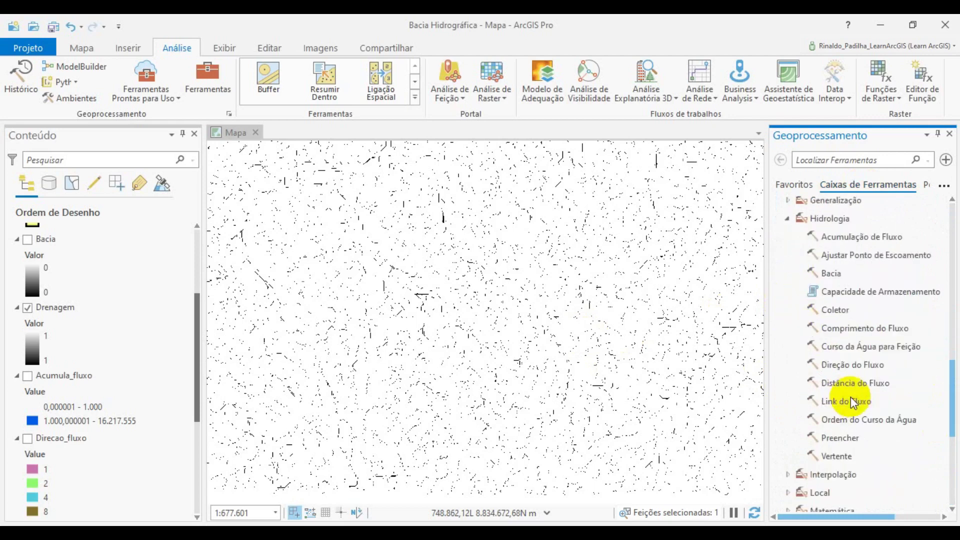
pyautogui.click(845, 423)
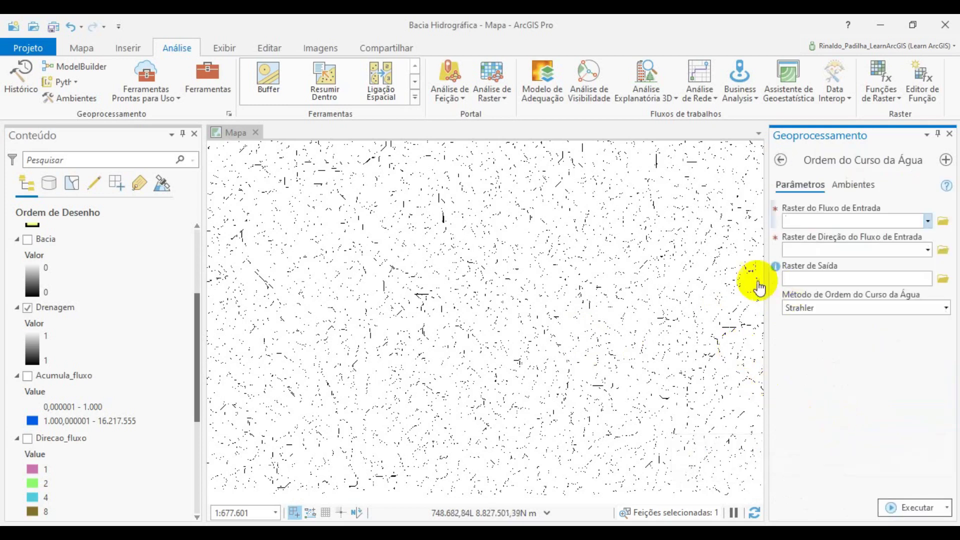
# Set Drenagem as the input stream raster and Direcao_fluxo as the input flow direction raster.
pyautogui.click(822, 225)
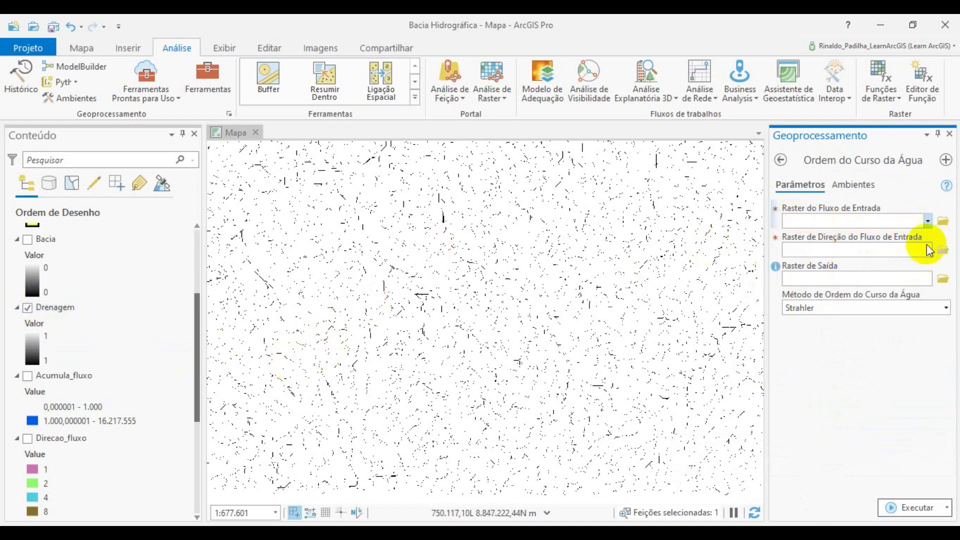
pyautogui.click(927, 222)
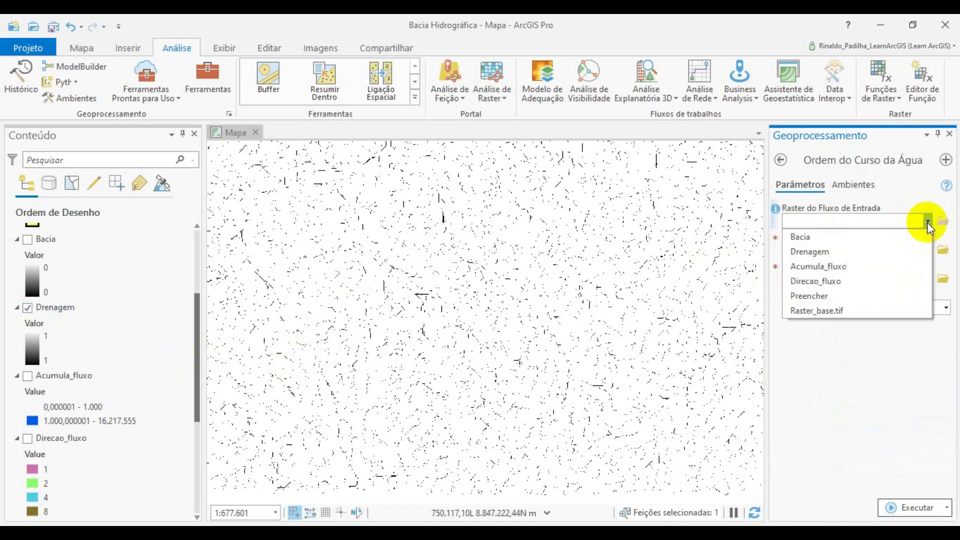
pyautogui.click(818, 254)
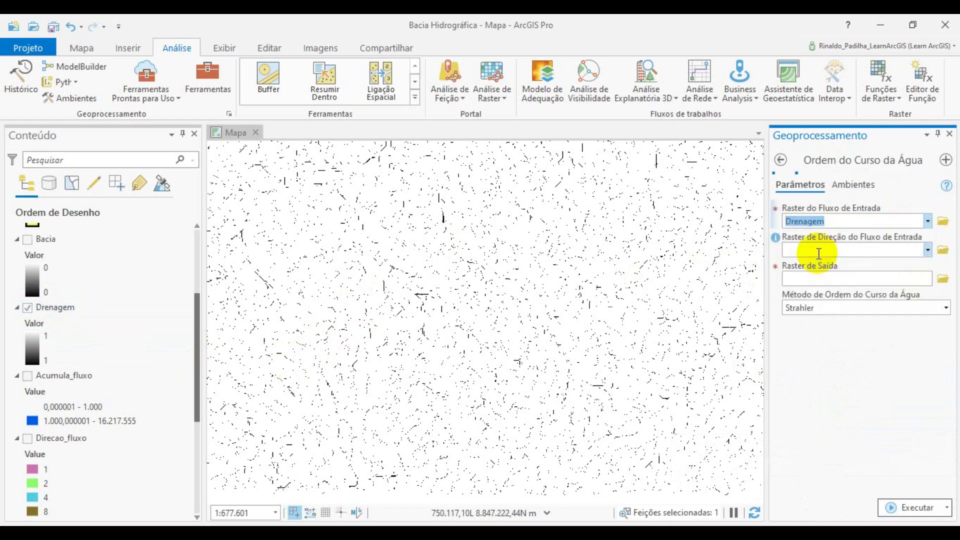
pyautogui.click(820, 252)
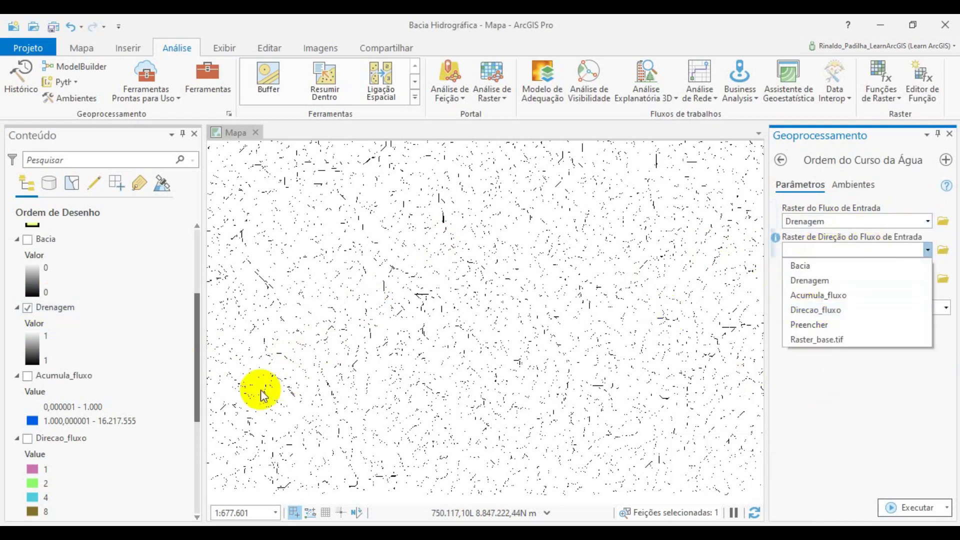
pyautogui.click(28, 439)
pyautogui.click(27, 439)
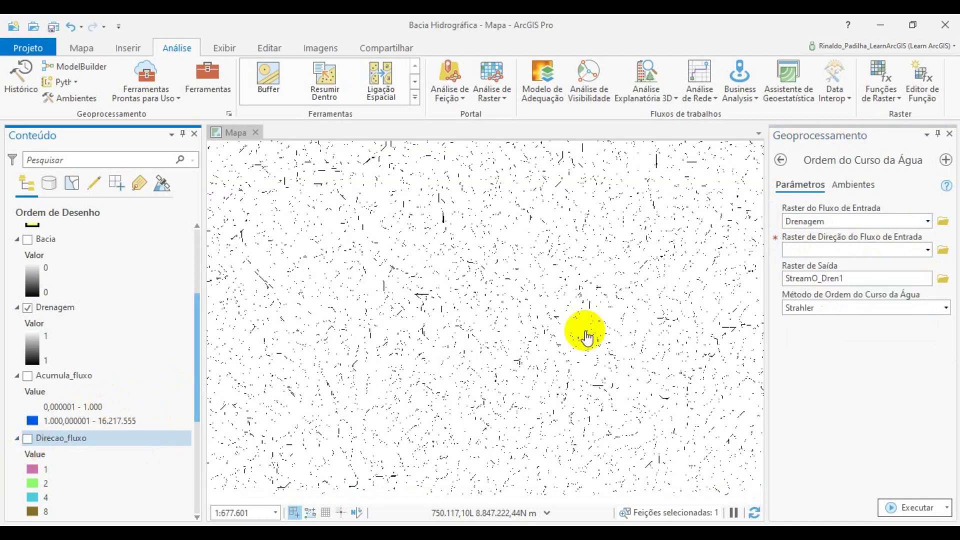
pyautogui.click(928, 248)
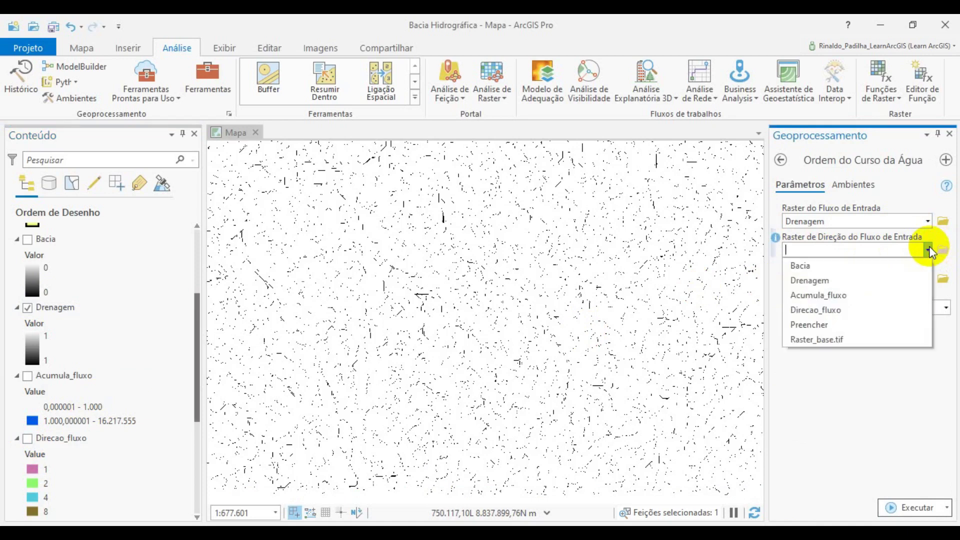
pyautogui.click(817, 311)
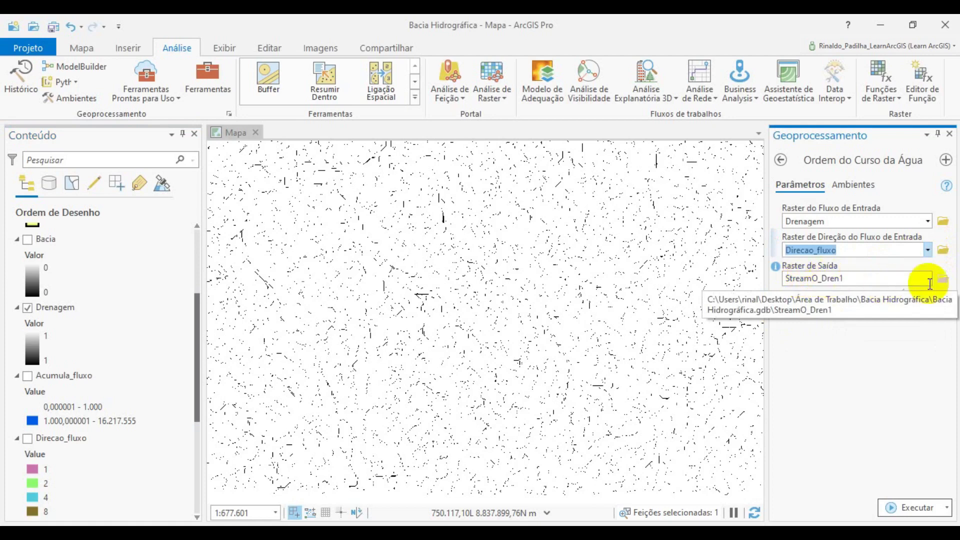
# Set the output raster to be saved as Ordem in the Bacia Hidrográfica folder.
pyautogui.click(944, 282)
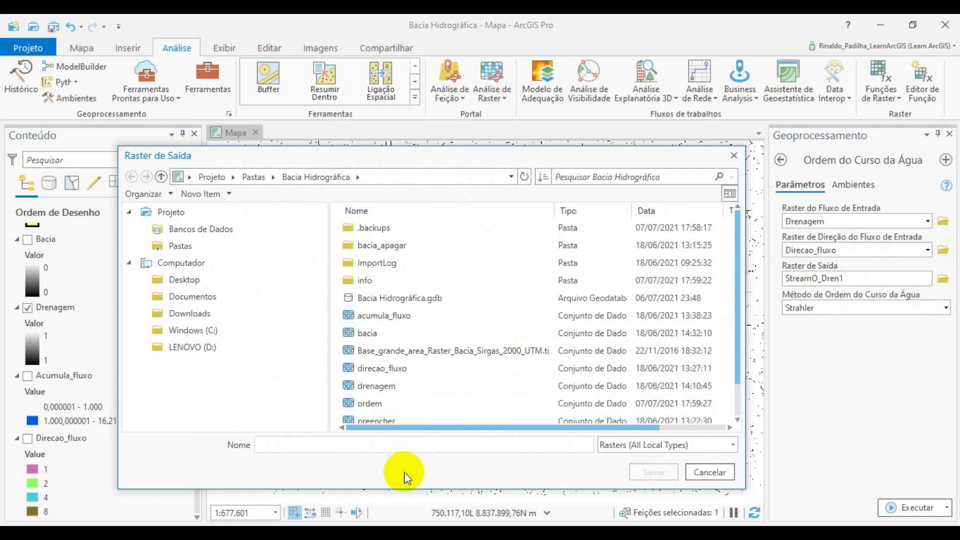
pyautogui.write('Or')
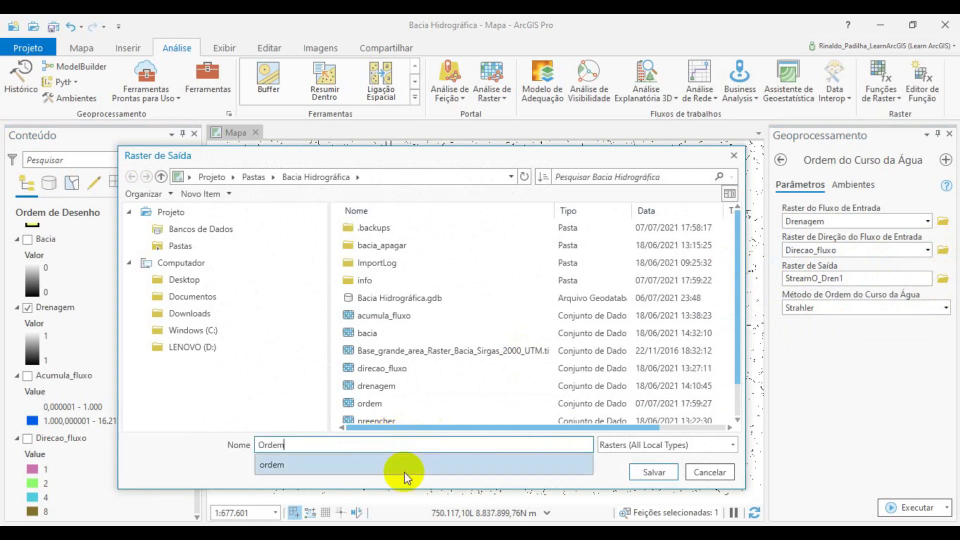
pyautogui.write('dem')
pyautogui.click(638, 473)
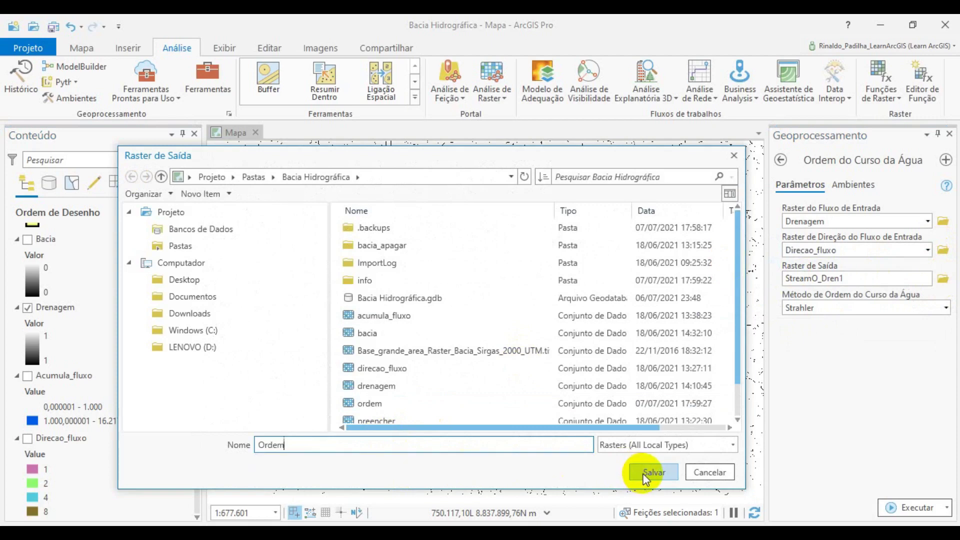
pyautogui.click(647, 474)
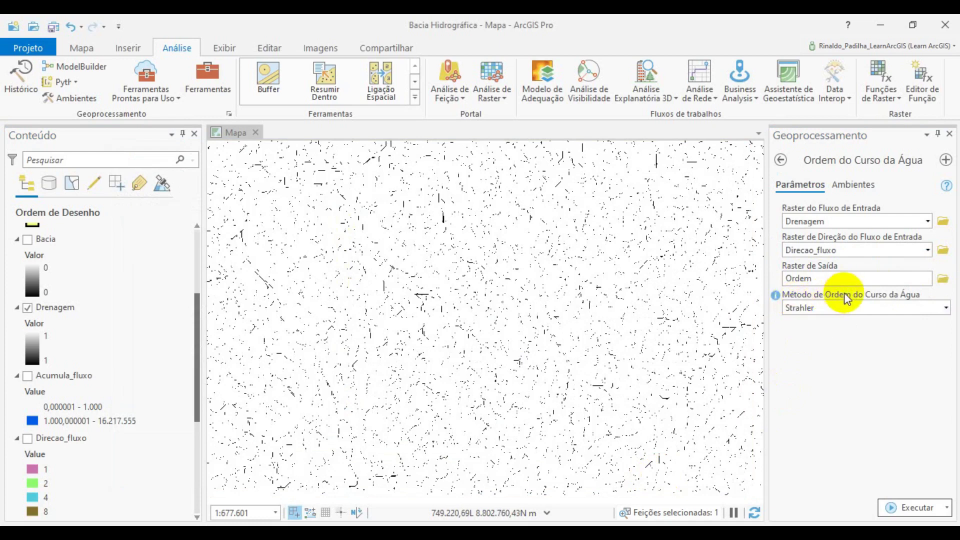
# Choose Strahler as the stream ordering method and run the tool.
pyautogui.click(946, 308)
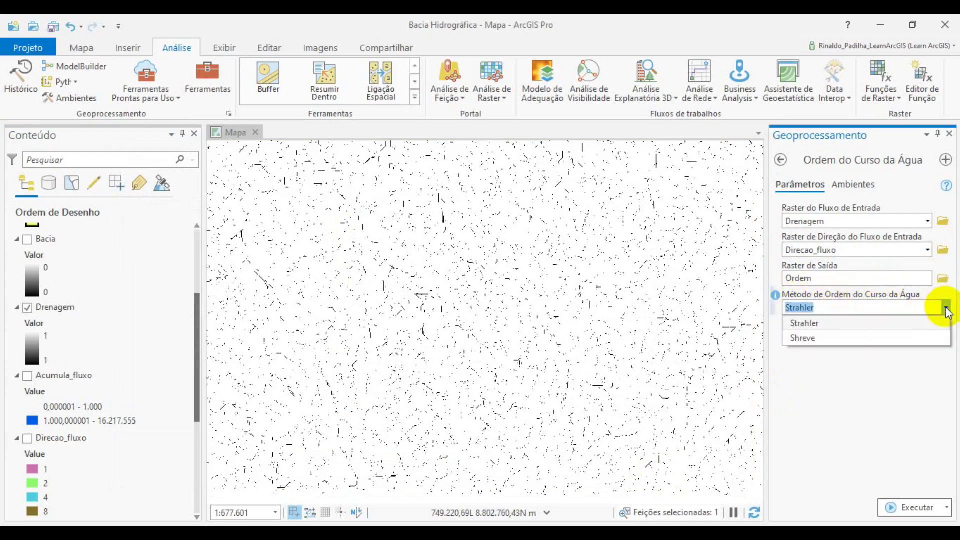
pyautogui.click(850, 326)
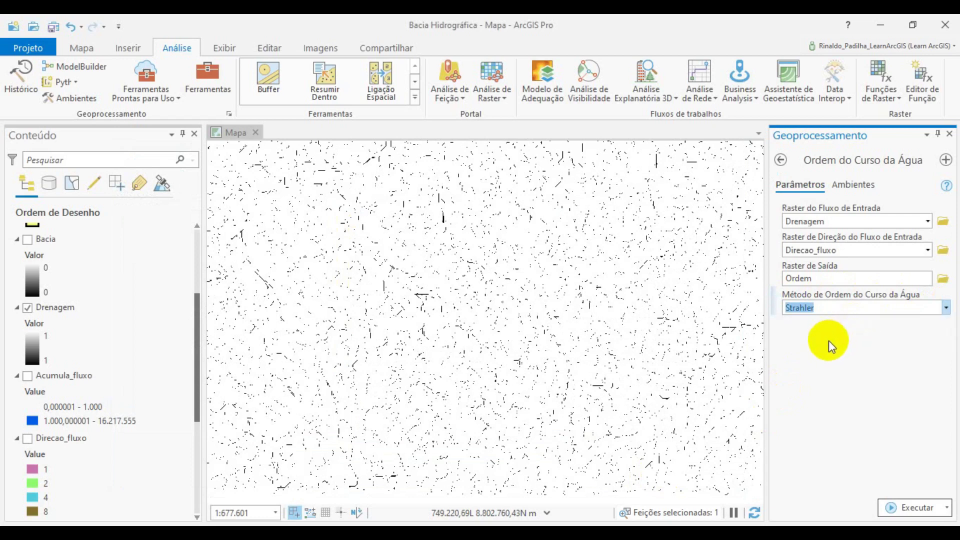
pyautogui.click(915, 506)
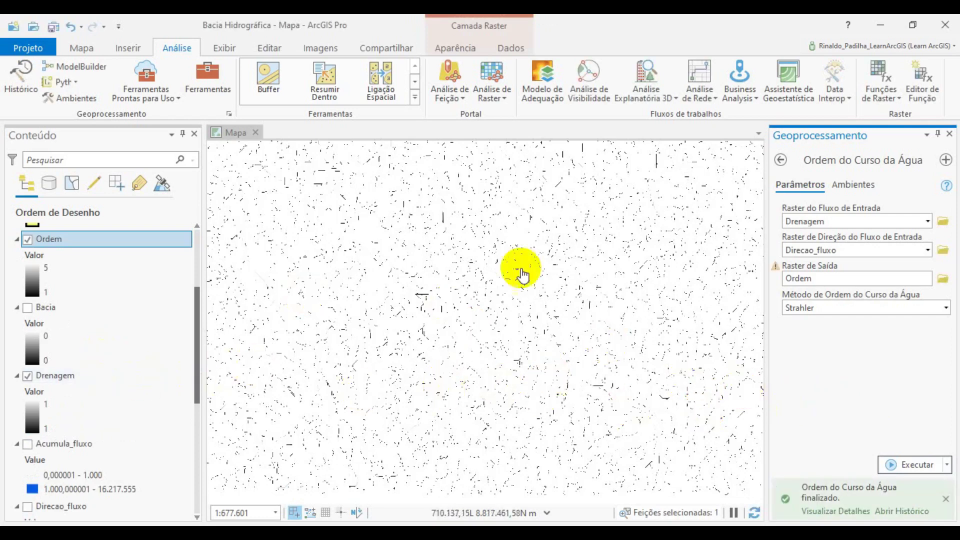
# Hide the Drenagem layer and examine the stream segments of the Ordem raster up close.
pyautogui.click(24, 377)
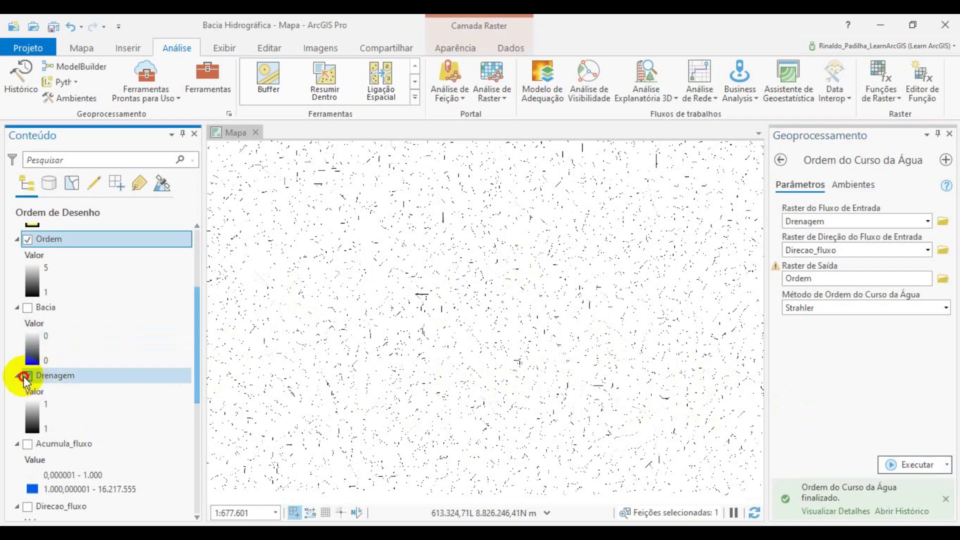
pyautogui.click(27, 376)
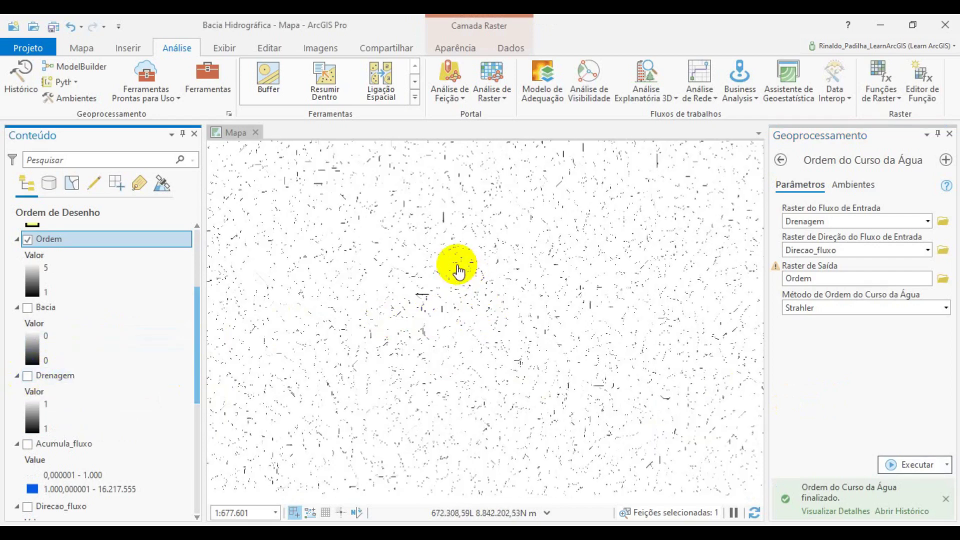
pyautogui.scroll(5, 458, 272)
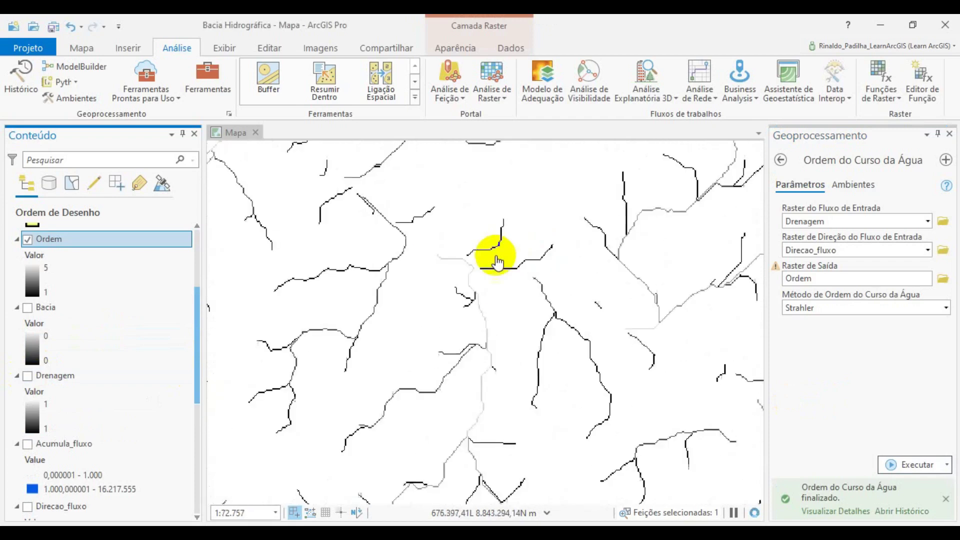
pyautogui.scroll(2, 488, 283)
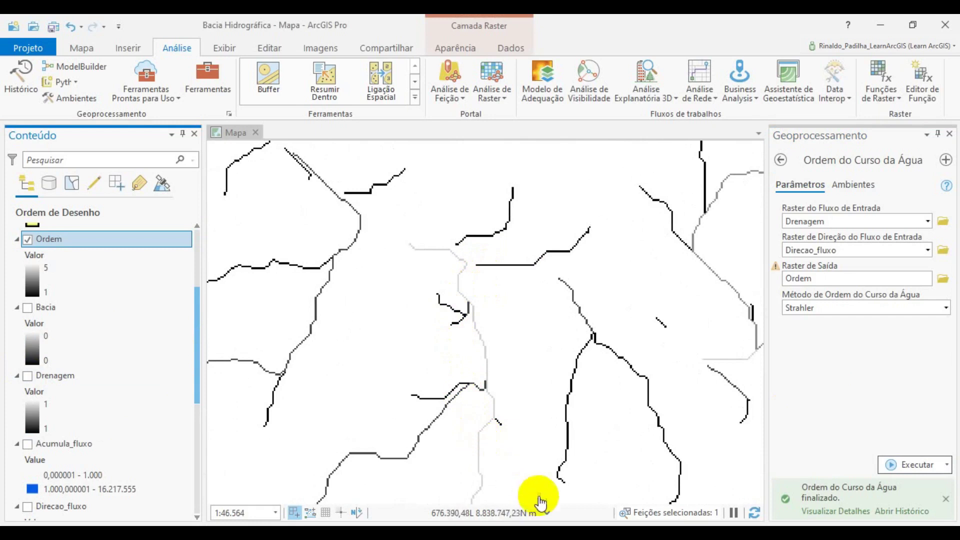
pyautogui.moveTo(438, 369); pyautogui.dragTo(435, 364)
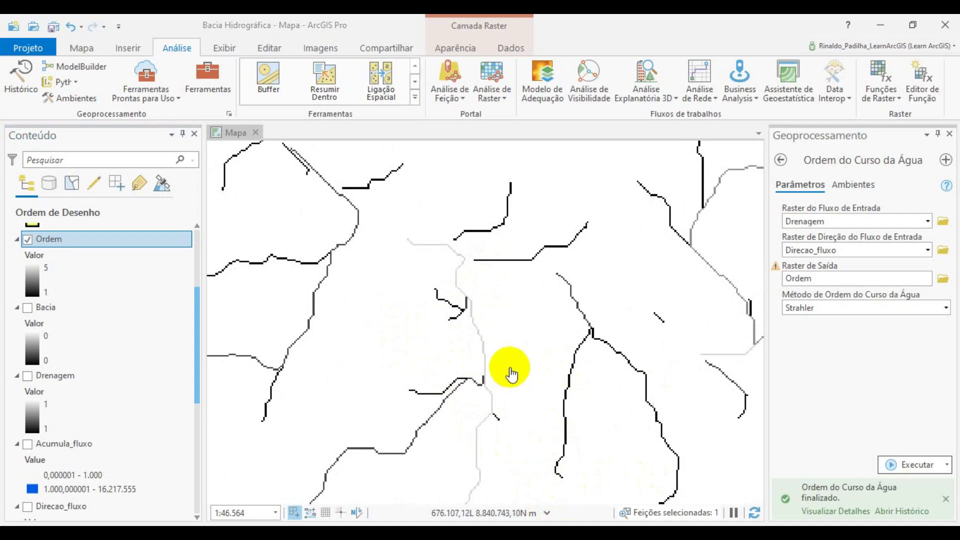
pyautogui.scroll(-2, 511, 374)
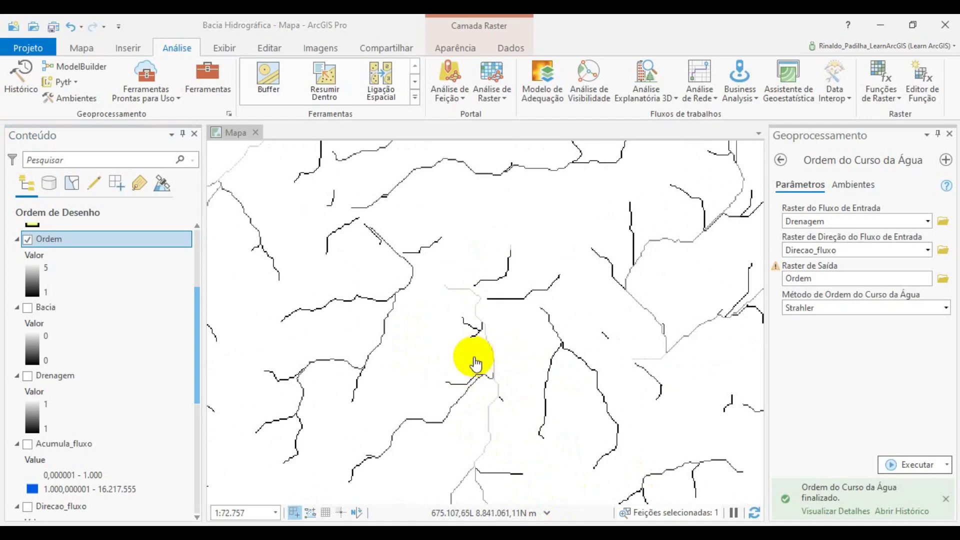
# Open the Curso da Água para Feição tool with Ordem as the input stream raster and Direcao_fluxo as the flow direction raster.
pyautogui.click(781, 160)
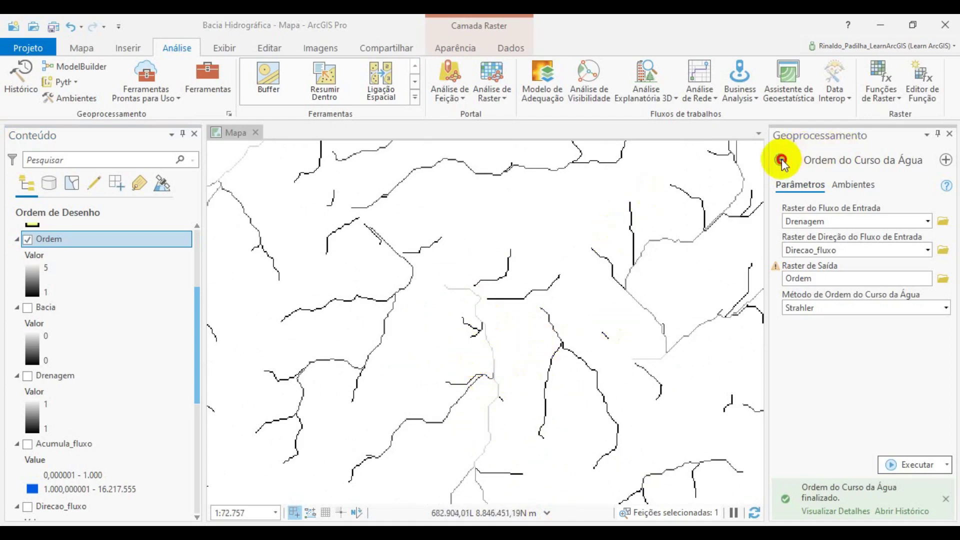
pyautogui.scroll(2, 782, 209)
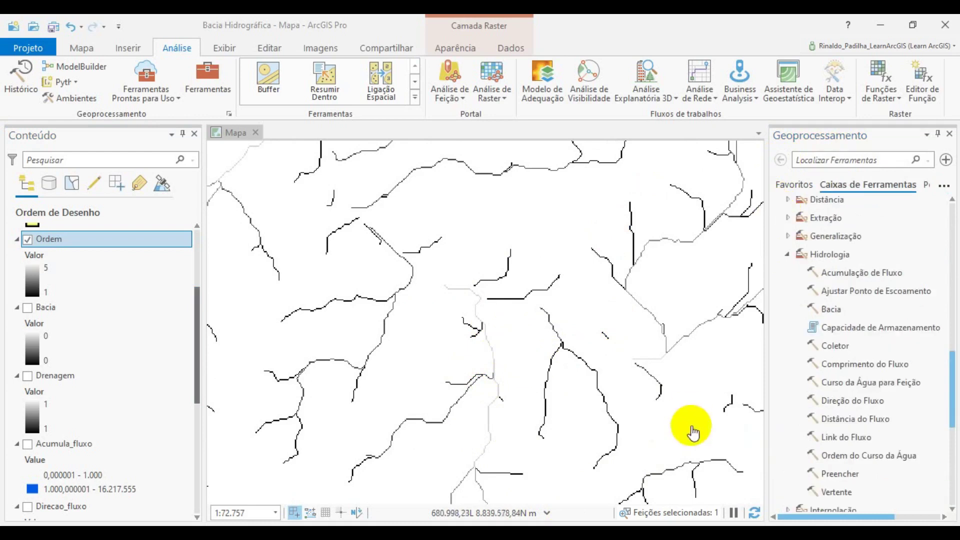
pyautogui.click(823, 438)
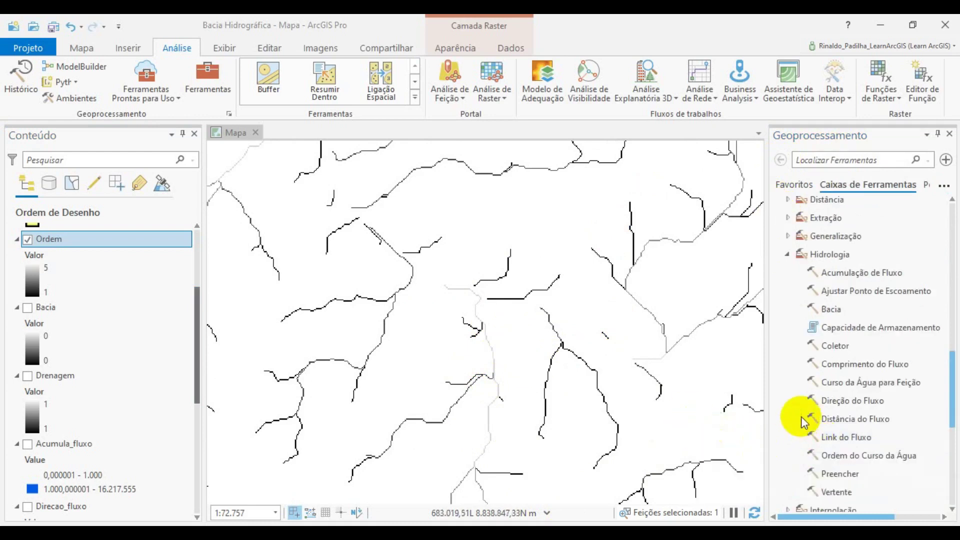
pyautogui.click(845, 385)
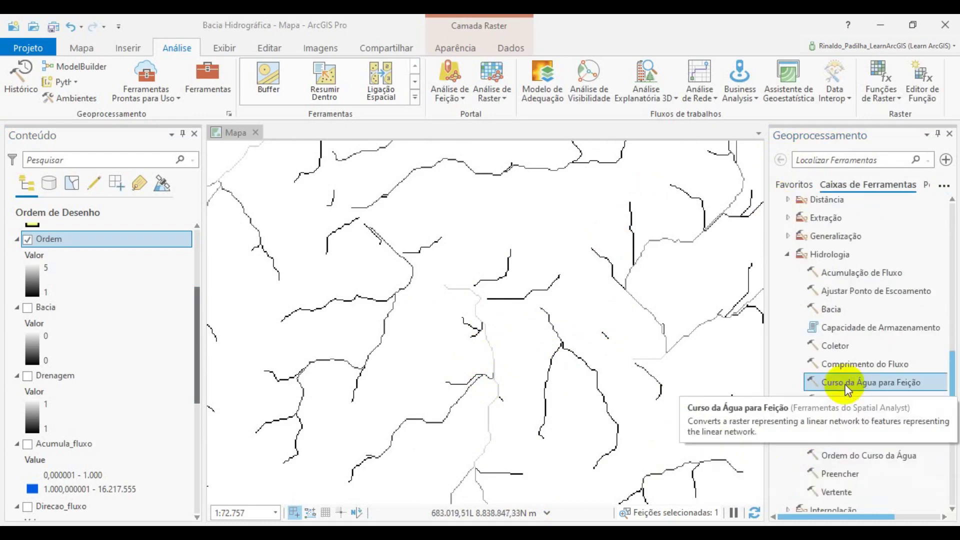
pyautogui.doubleClick(847, 385)
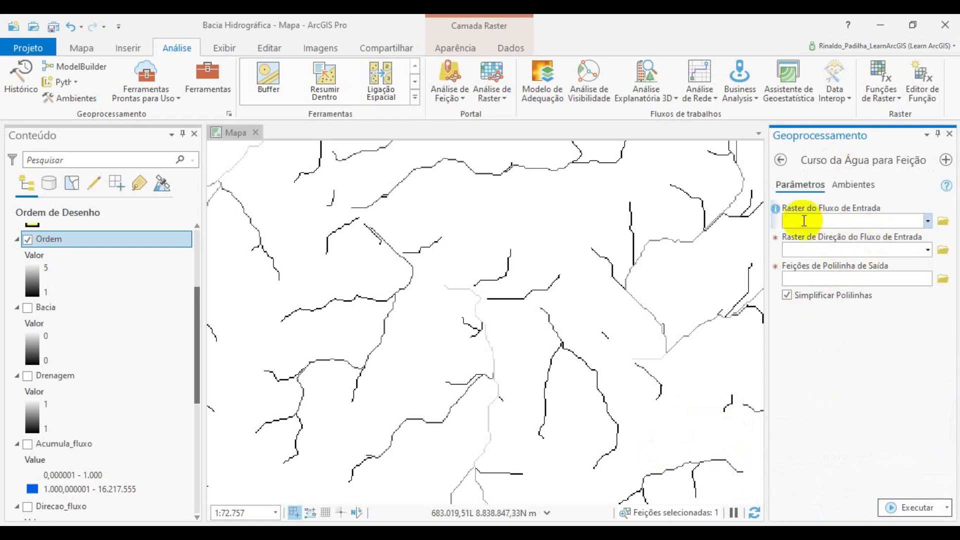
pyautogui.click(833, 220)
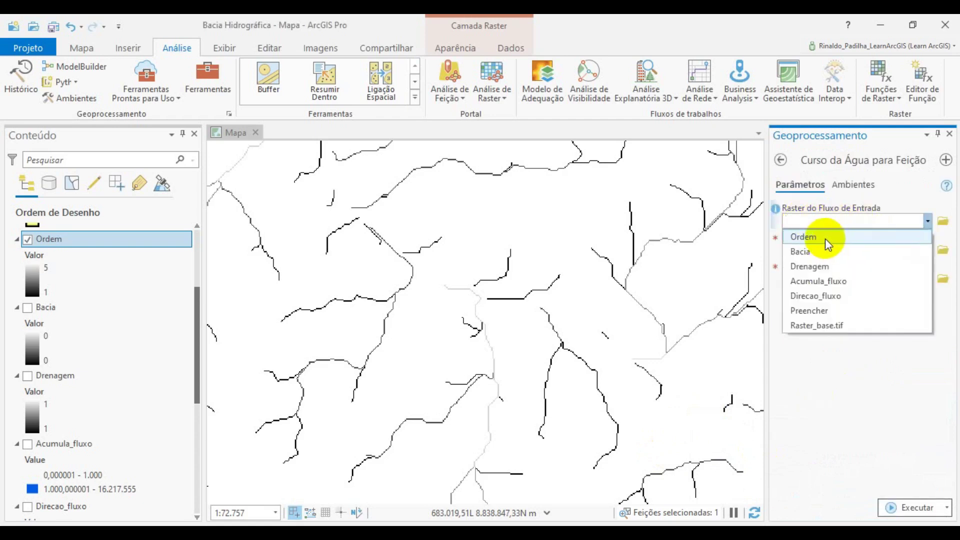
pyautogui.click(826, 238)
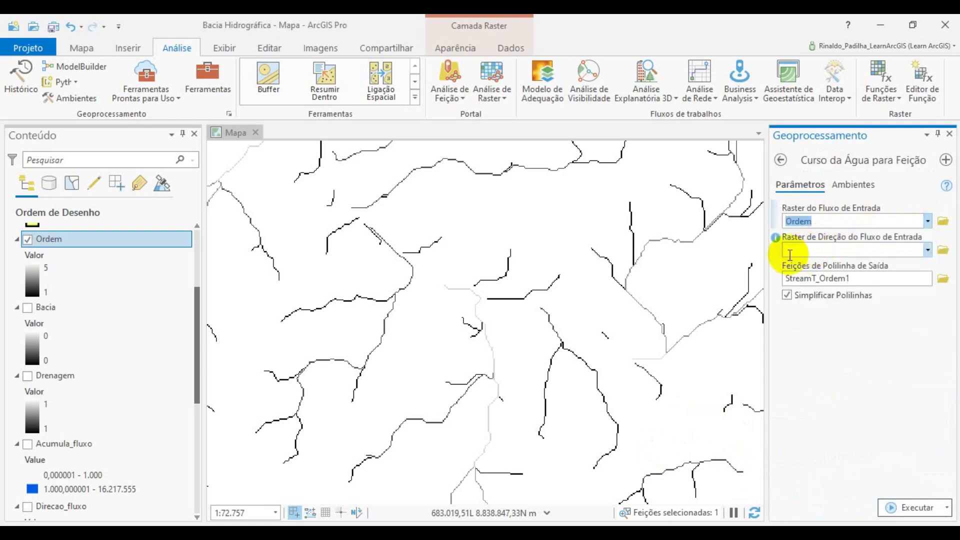
pyautogui.click(927, 250)
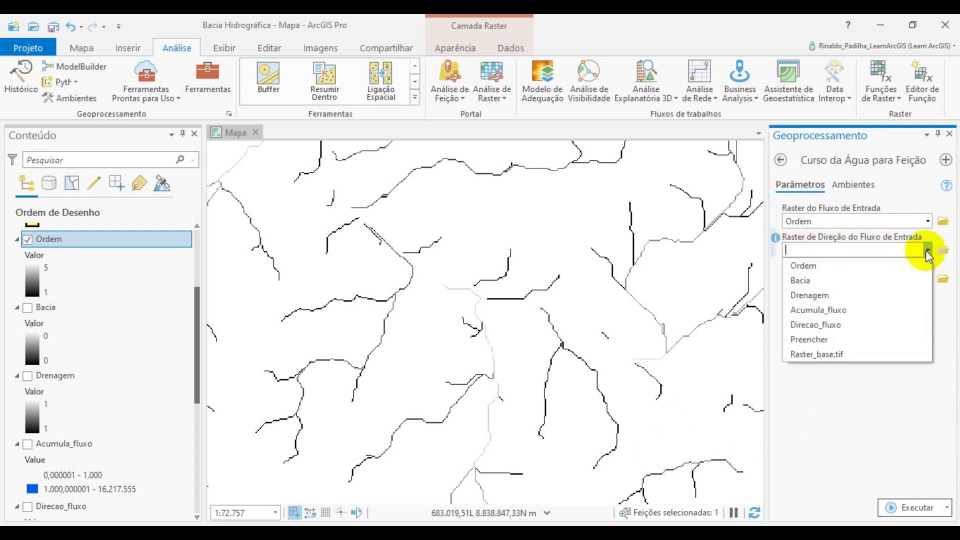
pyautogui.click(815, 325)
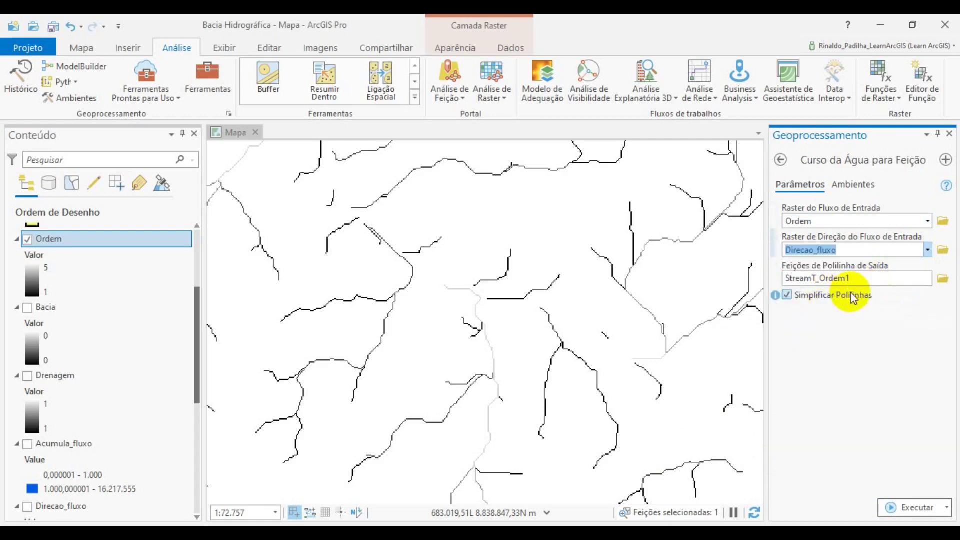
# Set the output polyline features to be saved as Ordem_Polilinha in the Bacia Hidrográfica folder and run the tool.
pyautogui.click(944, 279)
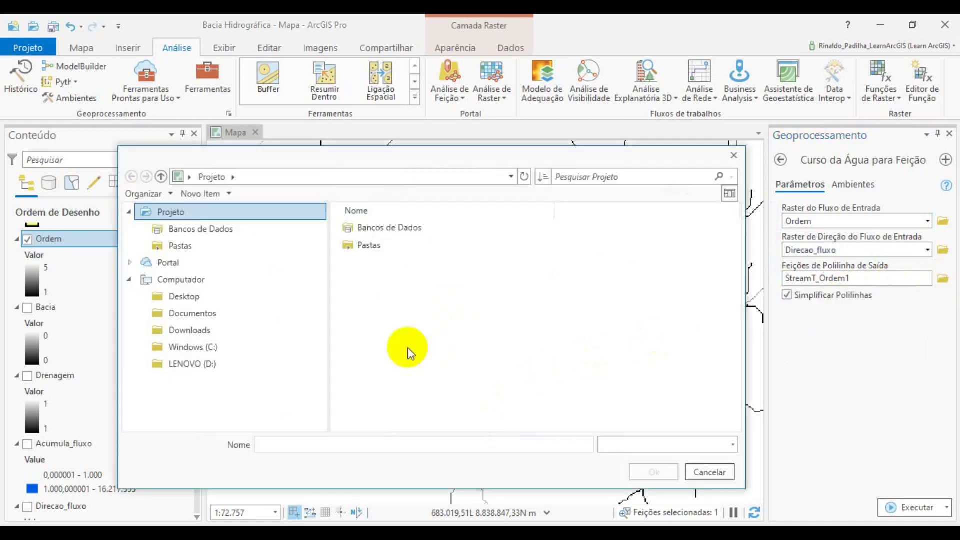
pyautogui.click(358, 443)
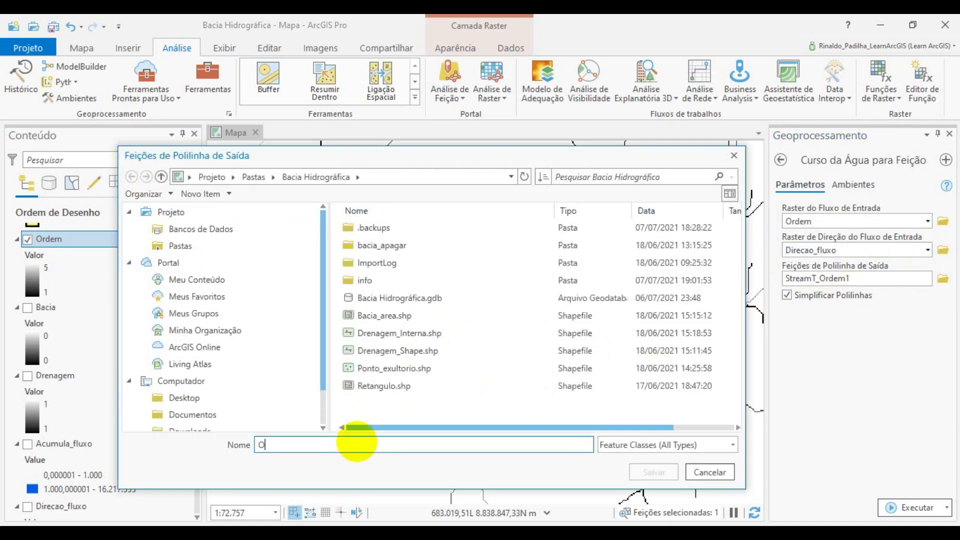
pyautogui.write('O')
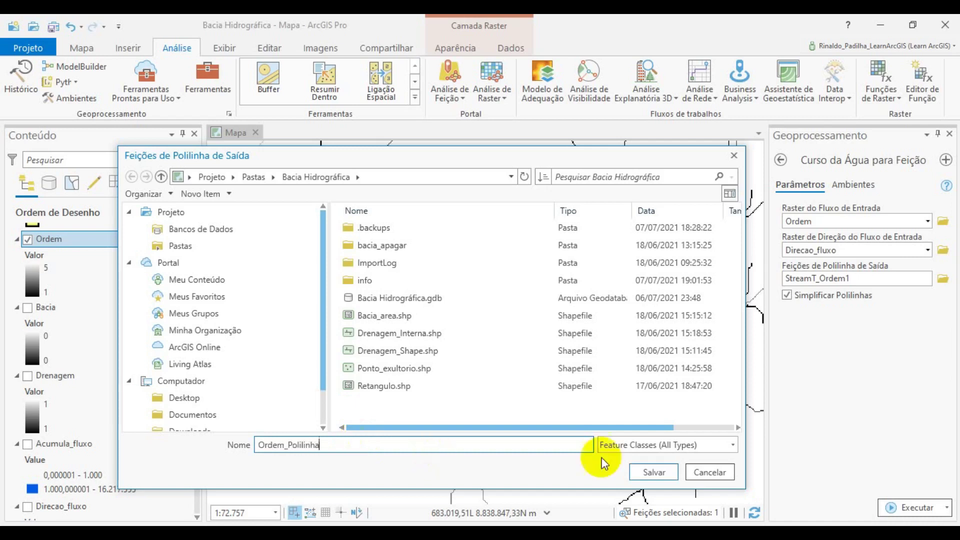
pyautogui.click(653, 472)
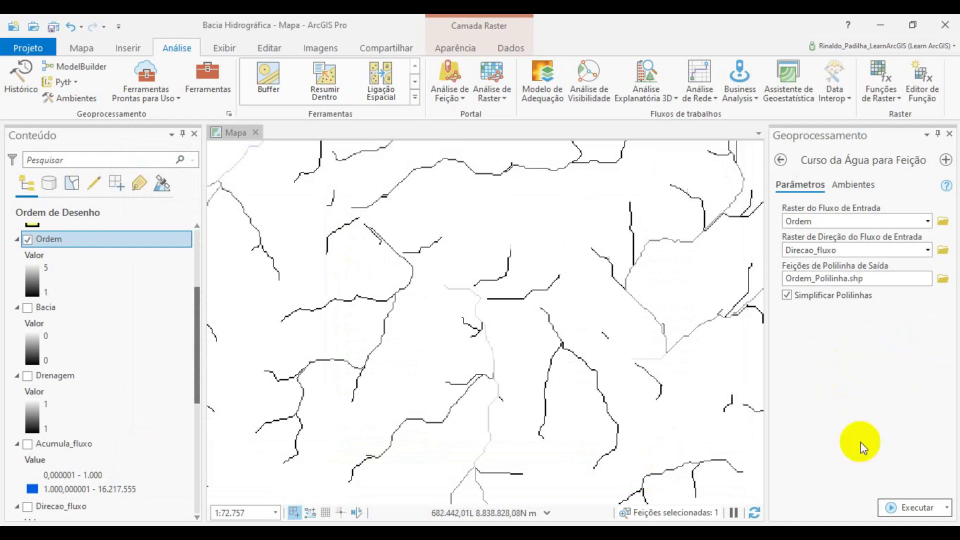
pyautogui.click(906, 510)
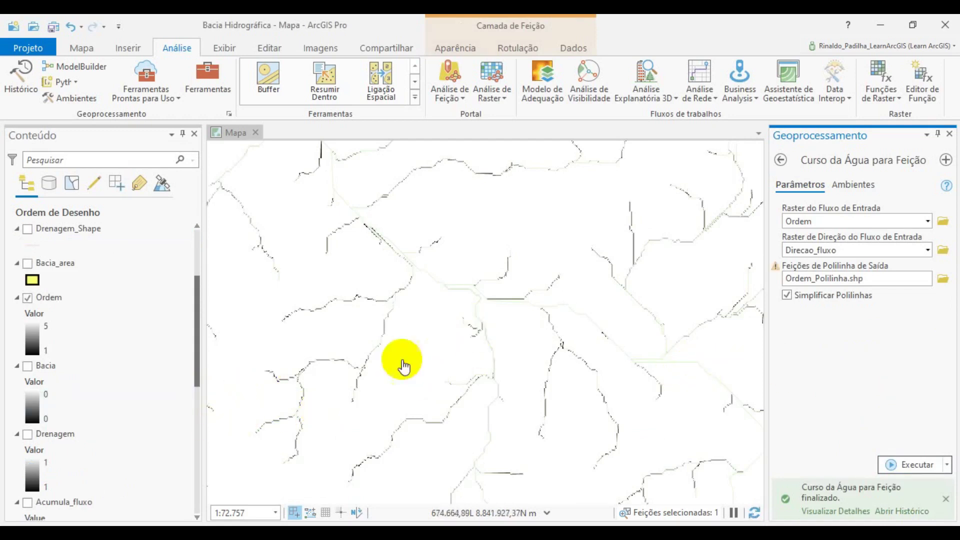
# Hide the Ordem raster layer and recolour the Ordem_Polilinha line symbol to blue.
pyautogui.click(27, 299)
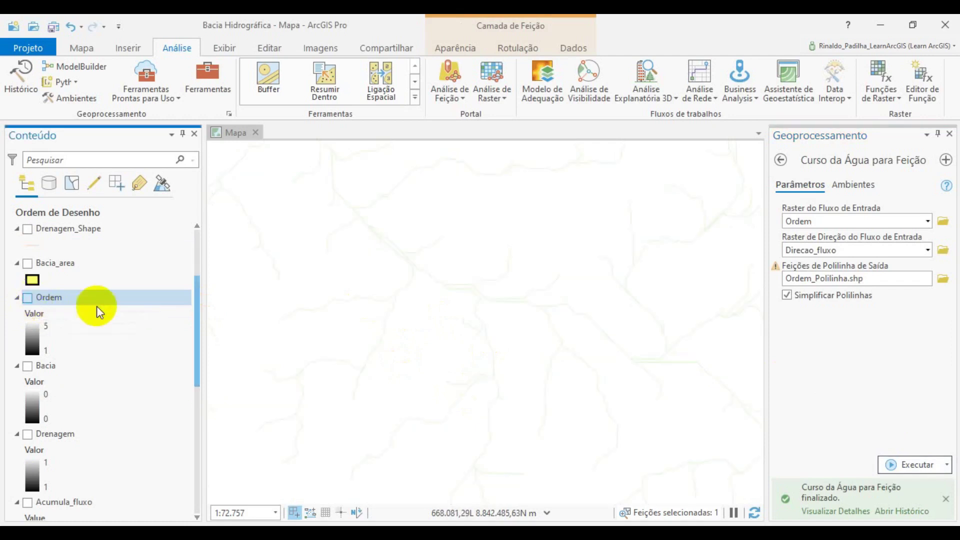
pyautogui.moveTo(195, 304); pyautogui.dragTo(199, 253)
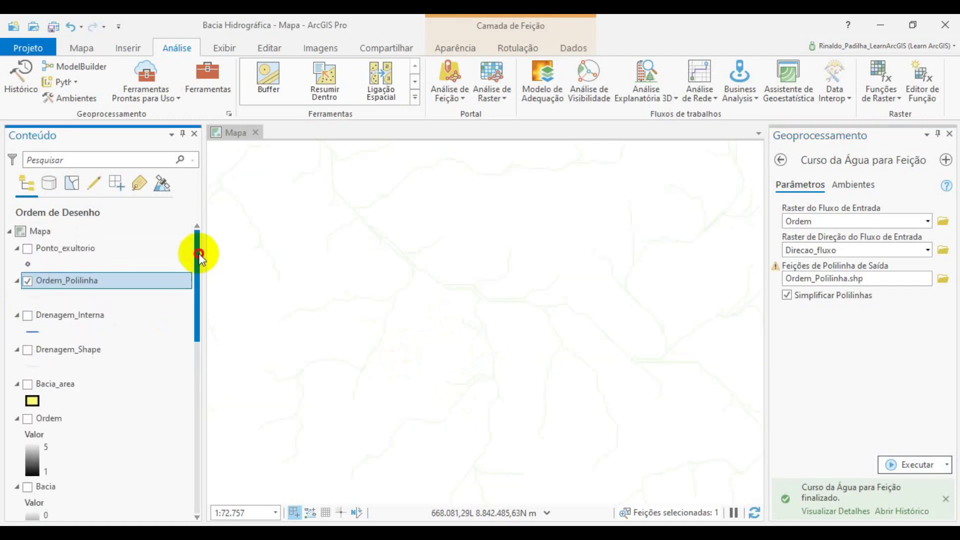
pyautogui.scroll(3, 403, 255)
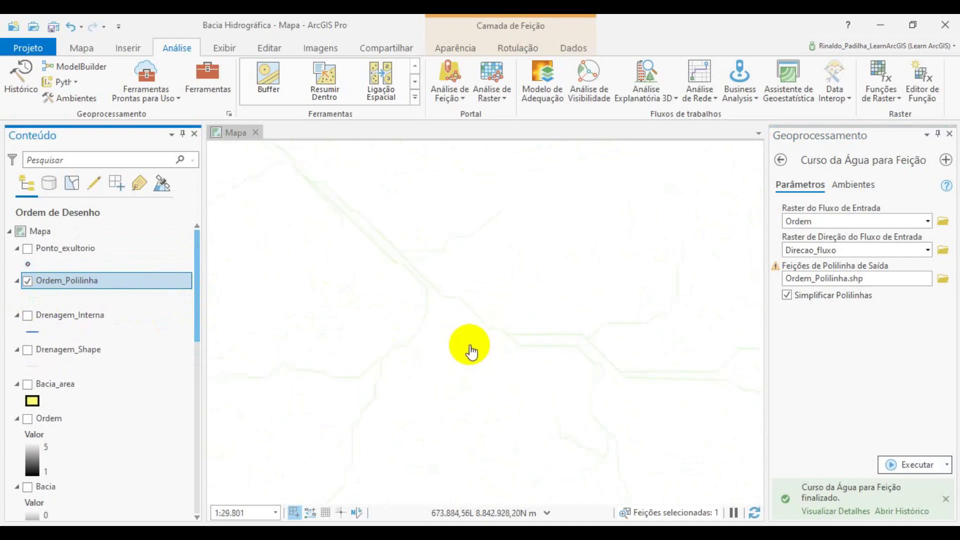
pyautogui.scroll(2, 476, 361)
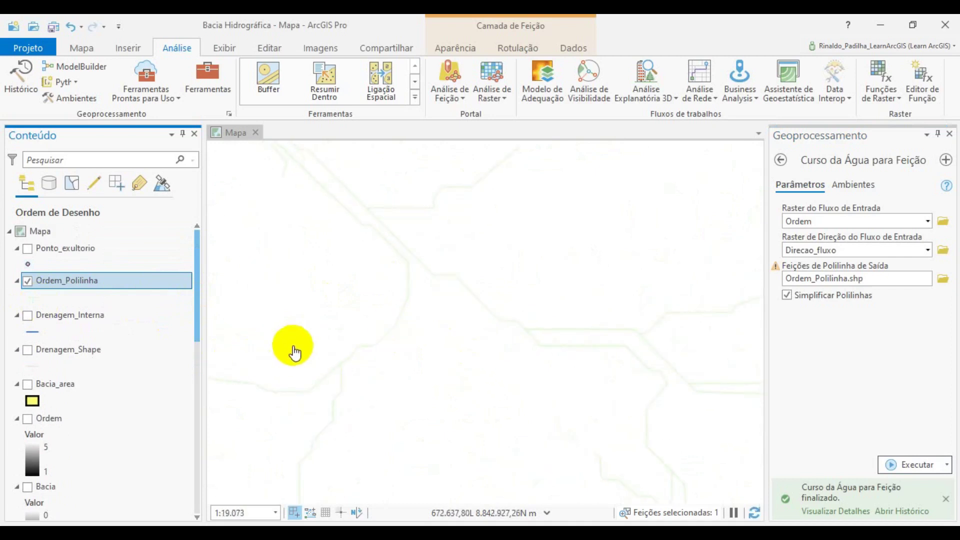
pyautogui.click(35, 300)
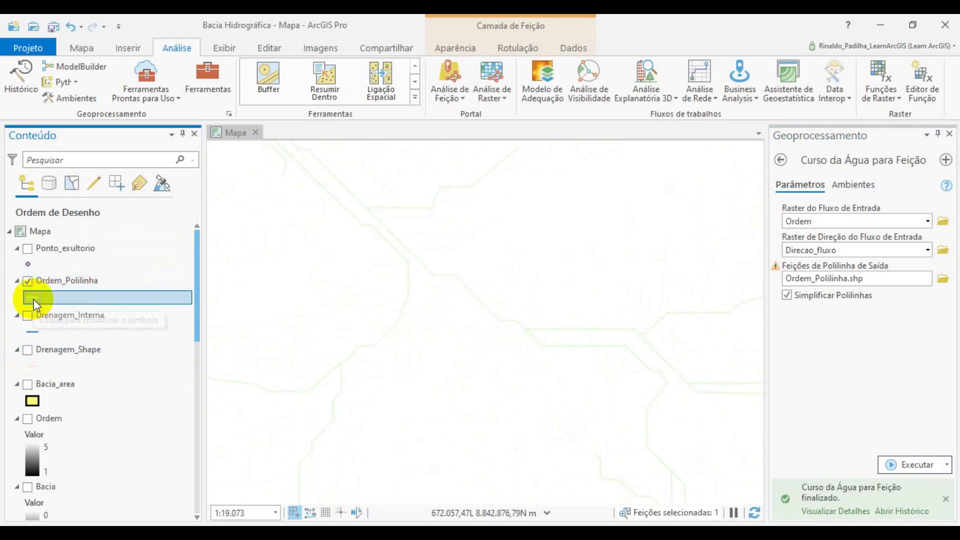
pyautogui.rightClick(35, 300)
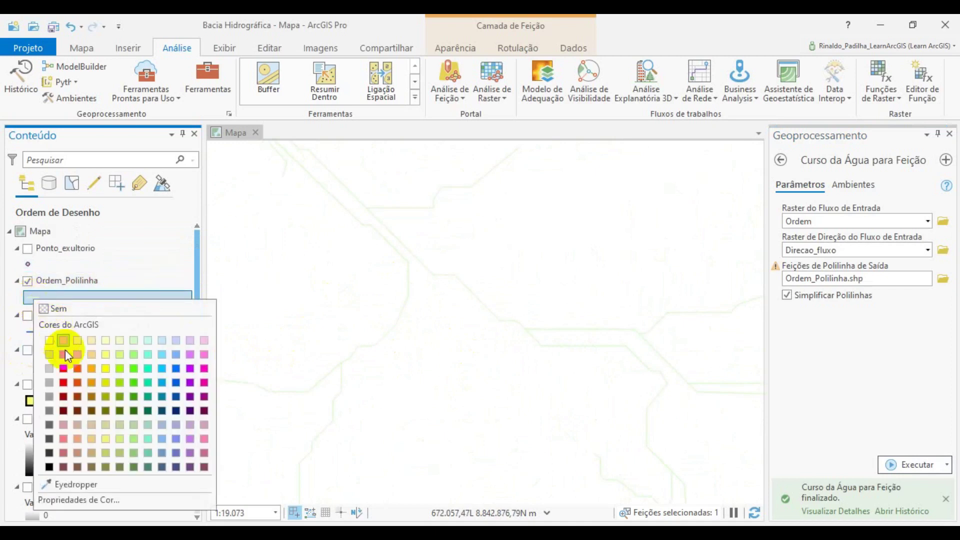
pyautogui.click(177, 383)
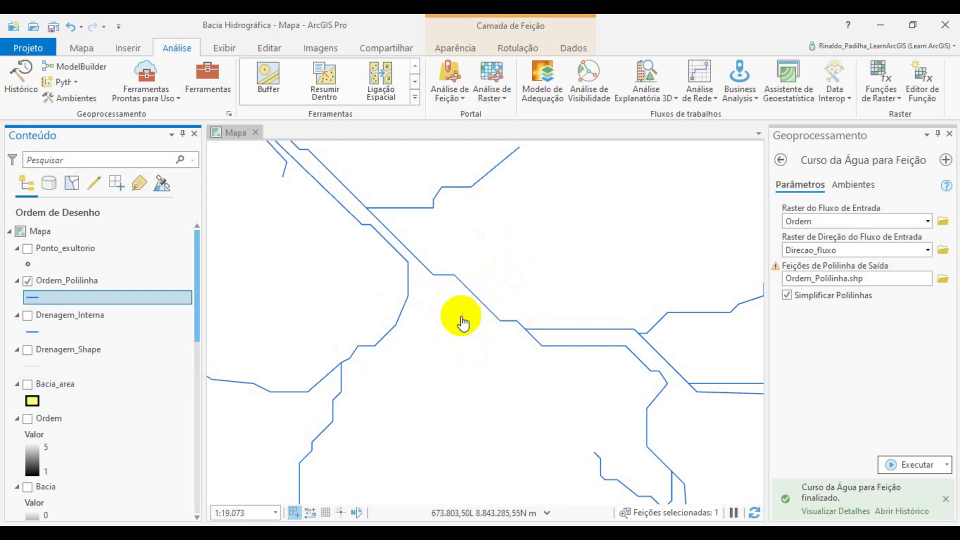
# Open the attribute table of the Ordem_Polilinha layer and enlarge its viewing area, closing the geoprocessing tool.
pyautogui.rightClick(61, 283)
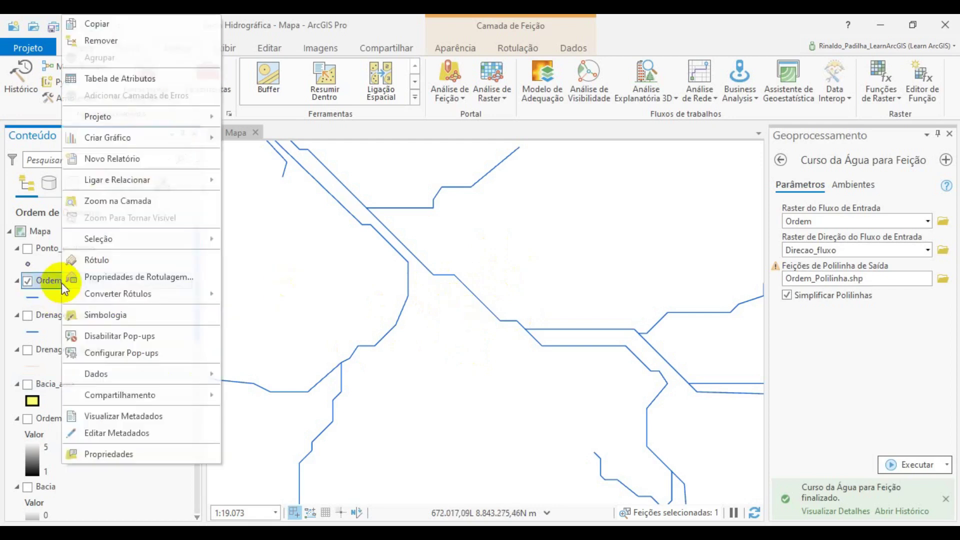
pyautogui.click(118, 80)
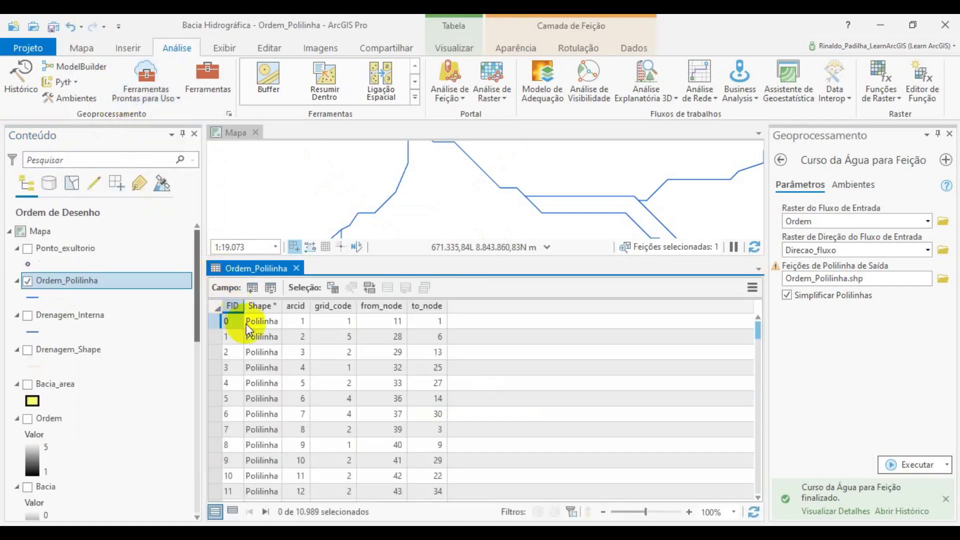
pyautogui.click(949, 133)
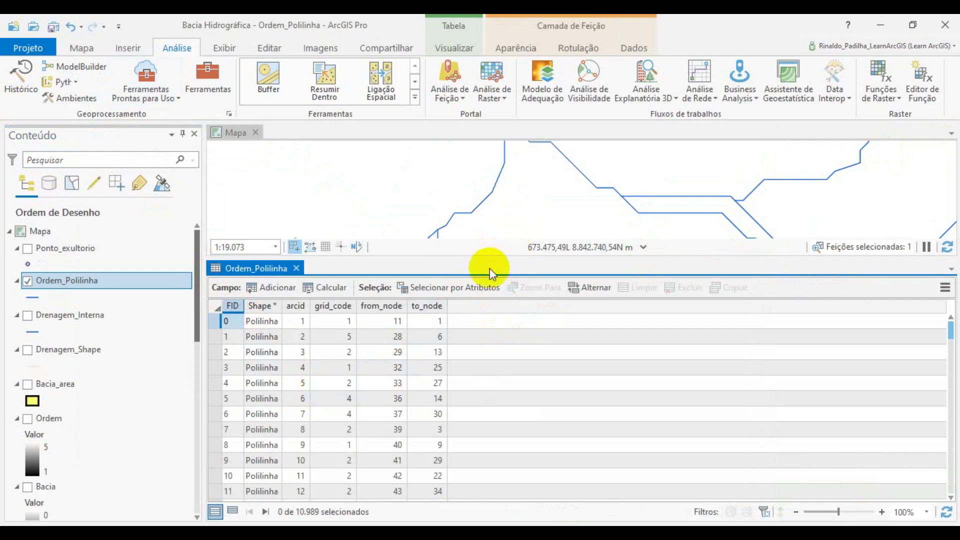
pyautogui.moveTo(483, 258); pyautogui.dragTo(480, 217)
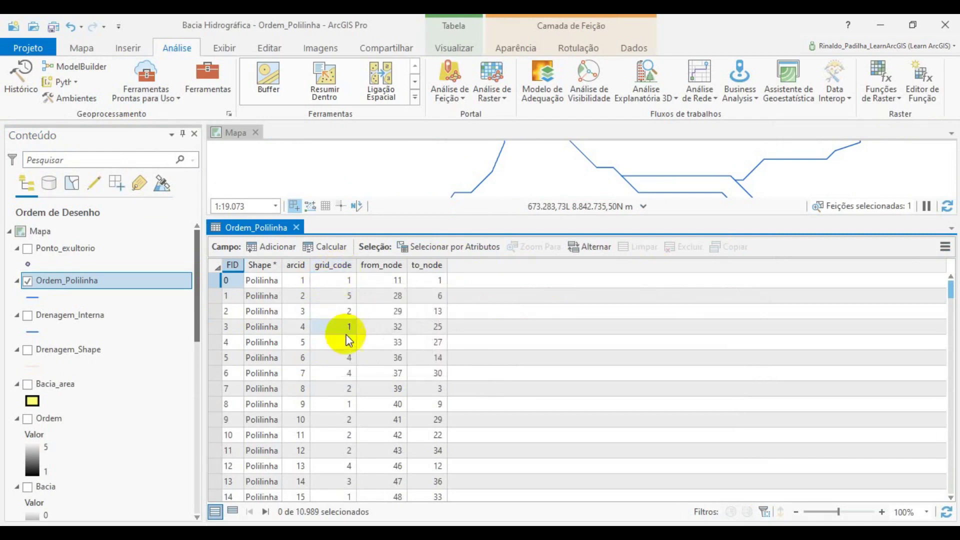
# Examine the grid_code values of the stream segments across the records of the Ordem_Polilinha attribute table.
pyautogui.scroll(-1, 344, 365)
pyautogui.scroll(-2, 344, 391)
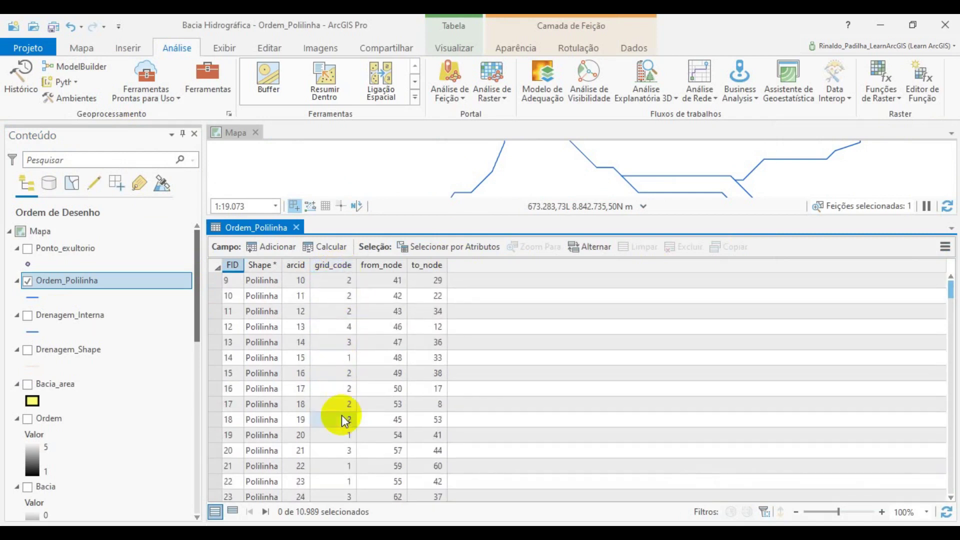
pyautogui.scroll(4, 343, 415)
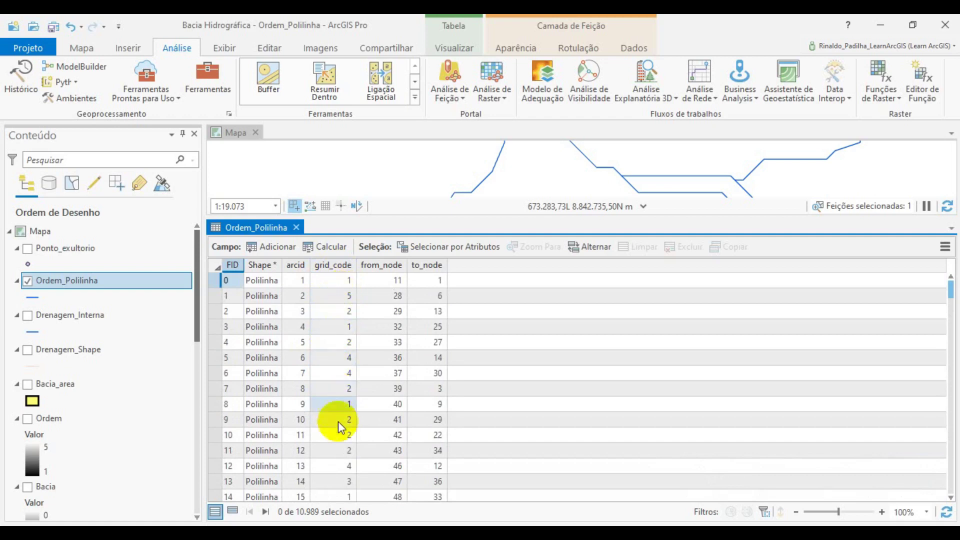
pyautogui.scroll(-4, 338, 424)
pyautogui.scroll(-3, 336, 428)
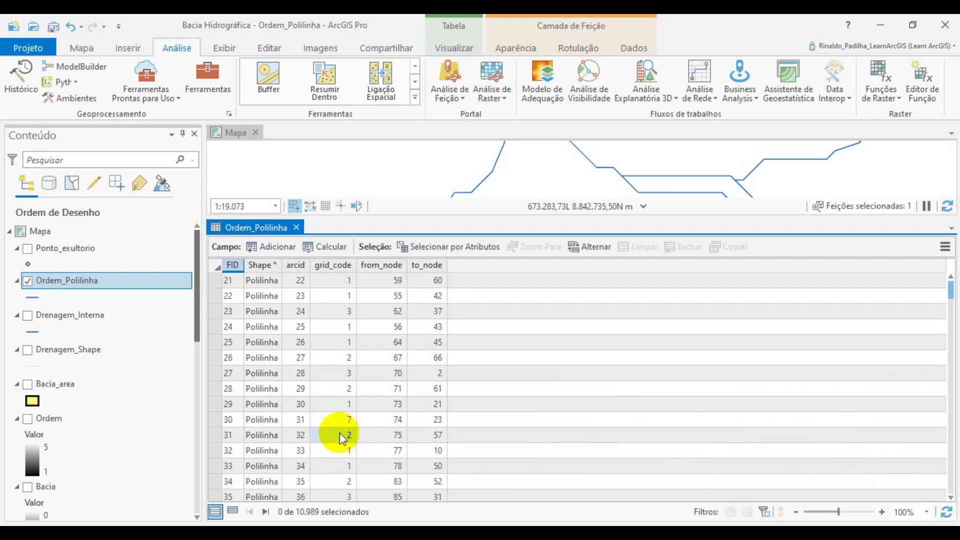
pyautogui.scroll(-11, 340, 417)
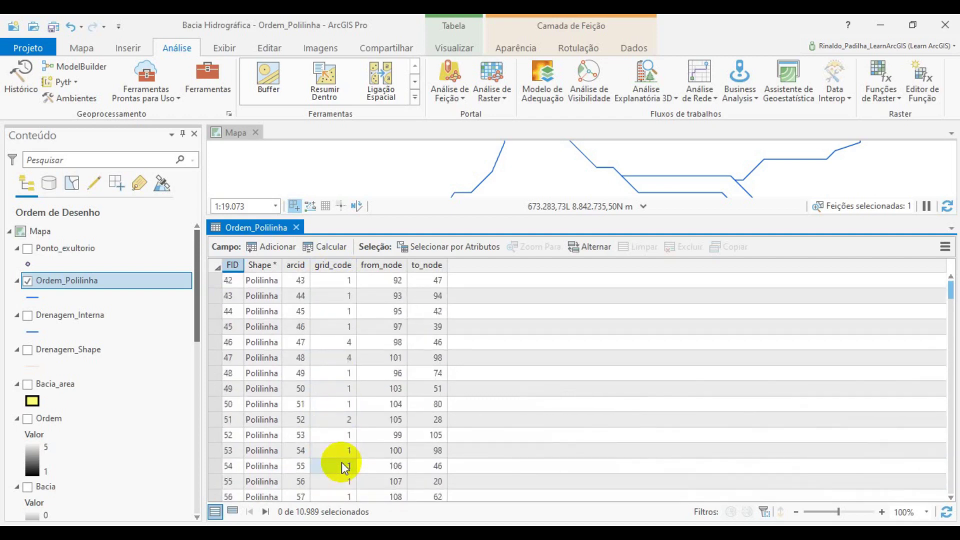
pyautogui.scroll(-6, 345, 468)
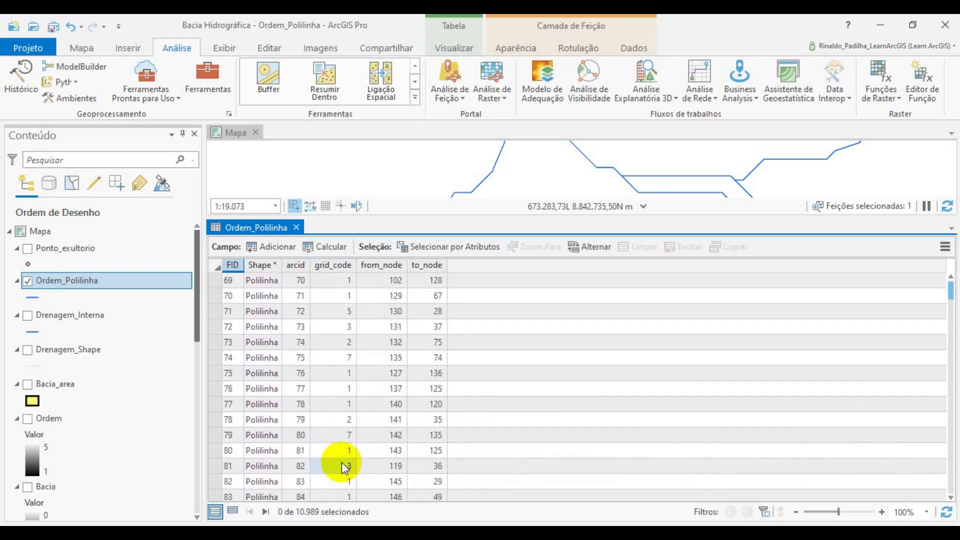
pyautogui.scroll(-1, 345, 468)
pyautogui.scroll(-6, 345, 468)
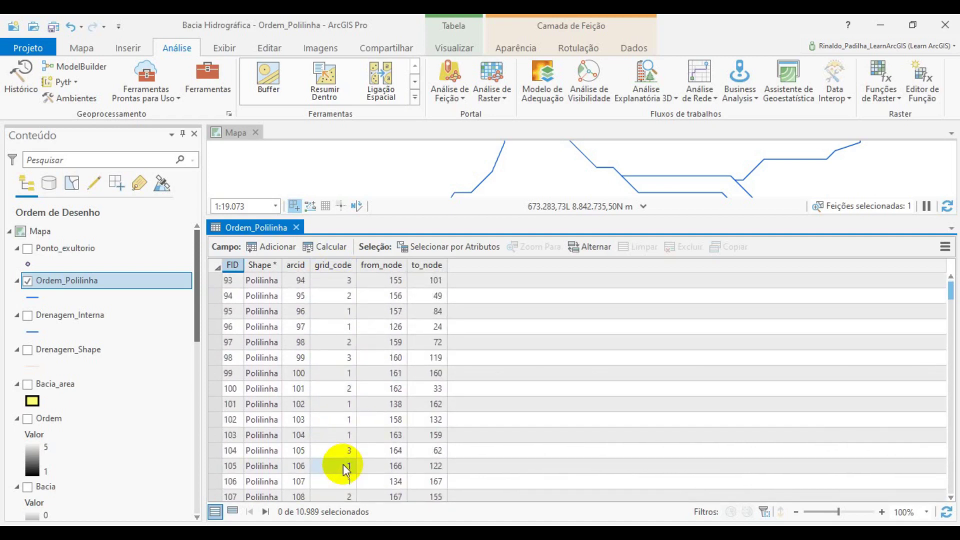
pyautogui.scroll(-3, 344, 468)
pyautogui.scroll(-1, 345, 467)
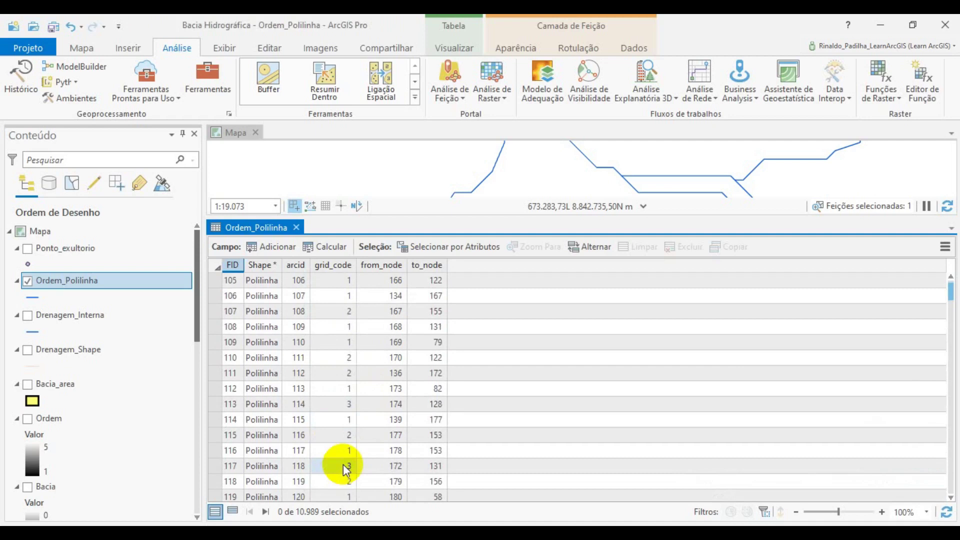
# Compare the grid_code values in further records of the Ordem_Polilinha attribute table, roughly between FID 66 and 155.
pyautogui.scroll(-2, 343, 465)
pyautogui.scroll(-1, 343, 465)
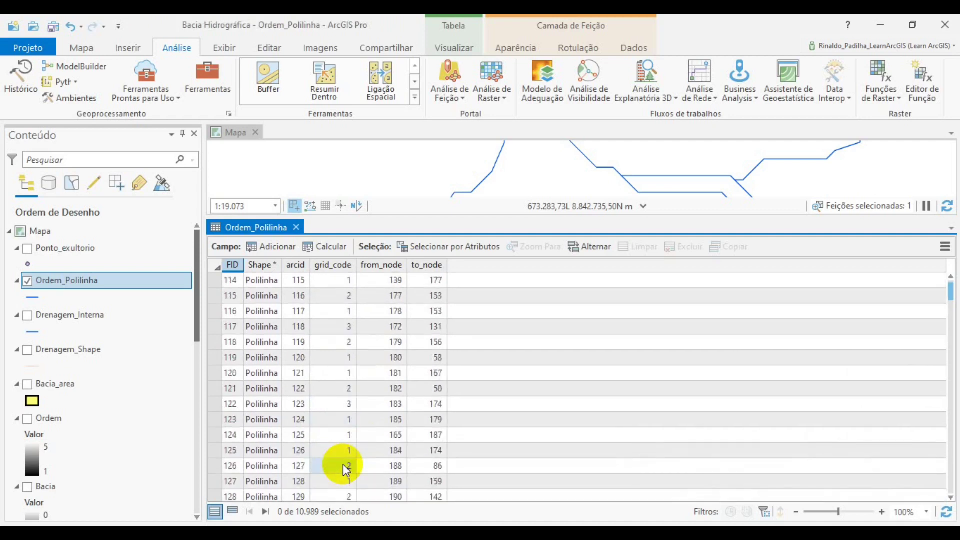
pyautogui.scroll(-2, 345, 467)
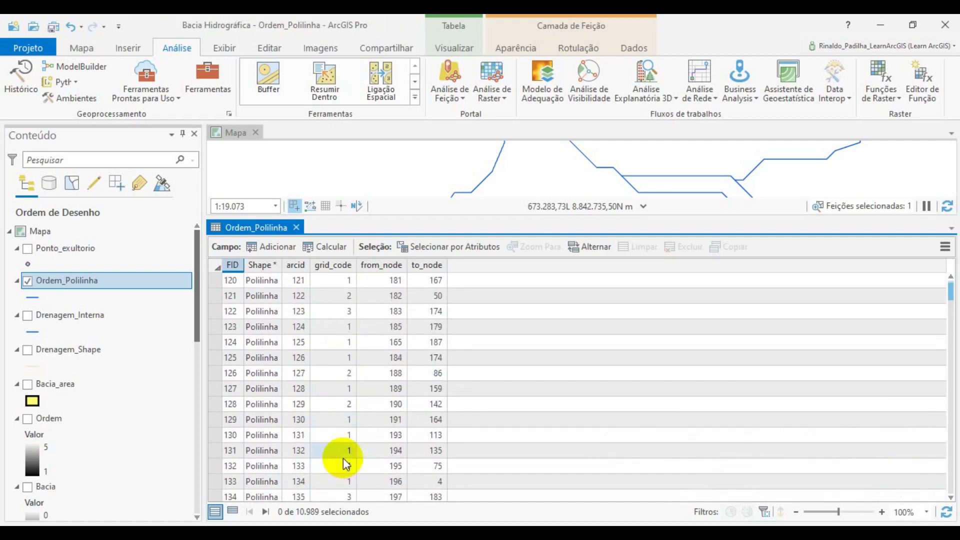
pyautogui.scroll(-10, 345, 464)
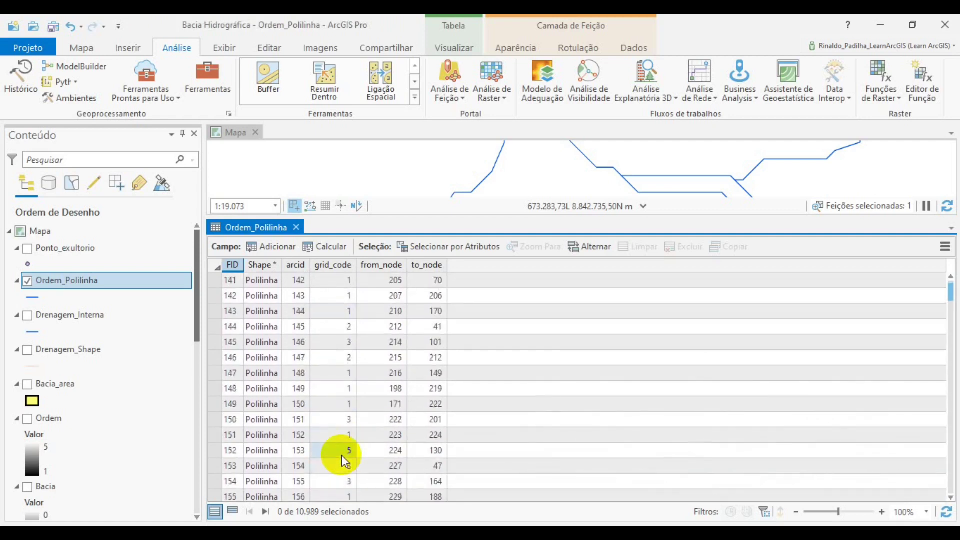
pyautogui.scroll(20, 341, 455)
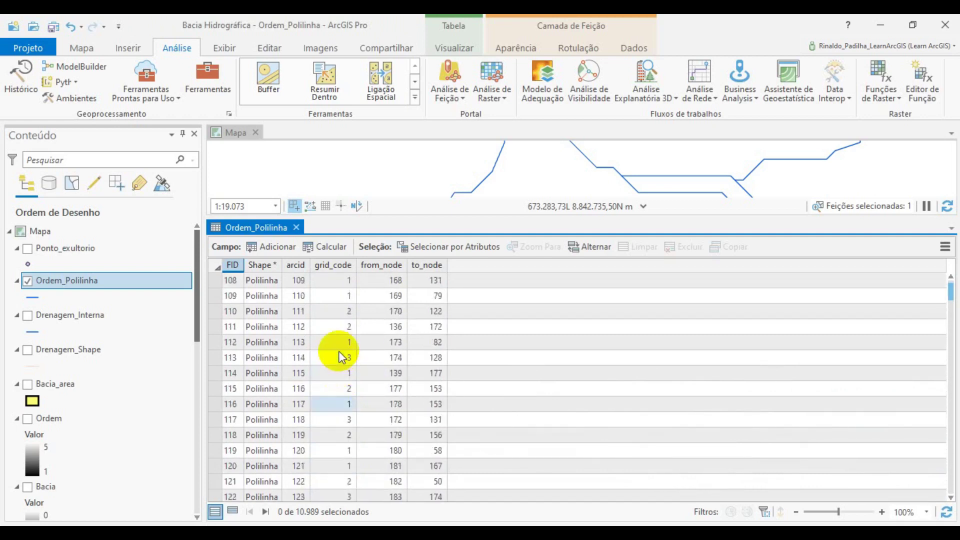
pyautogui.scroll(7, 342, 354)
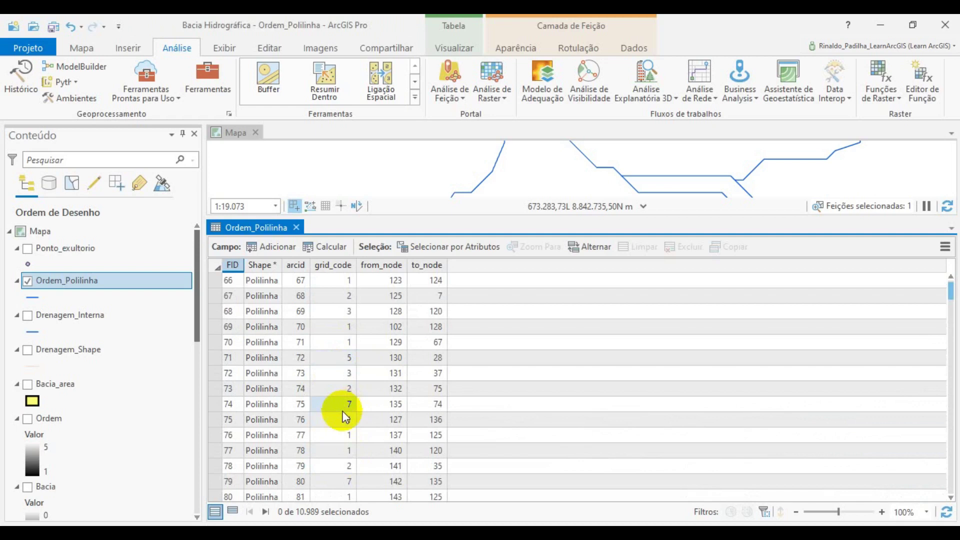
pyautogui.scroll(-7, 345, 418)
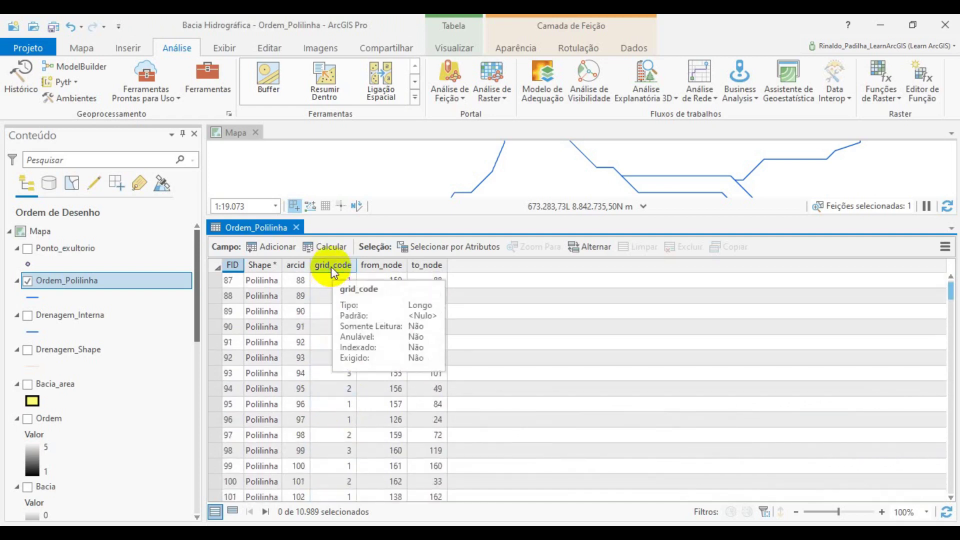
# Sort the Ordem_Polilinha attribute table by grid_code in descending order, and close the table after viewing the highest orders.
pyautogui.rightClick(332, 266)
pyautogui.click(364, 293)
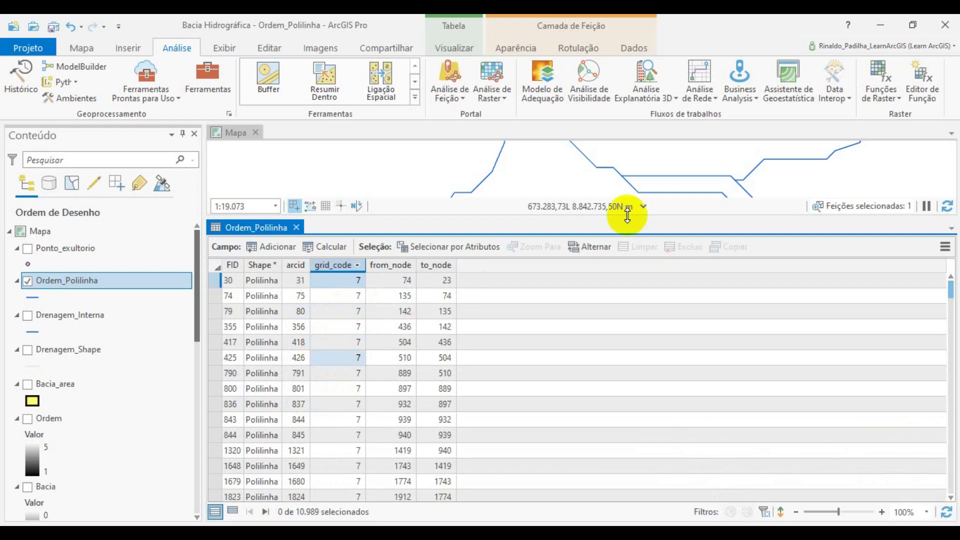
pyautogui.click(296, 227)
# Turn on labels for the Ordem_Polilinha layer.
pyautogui.scroll(-3, 428, 350)
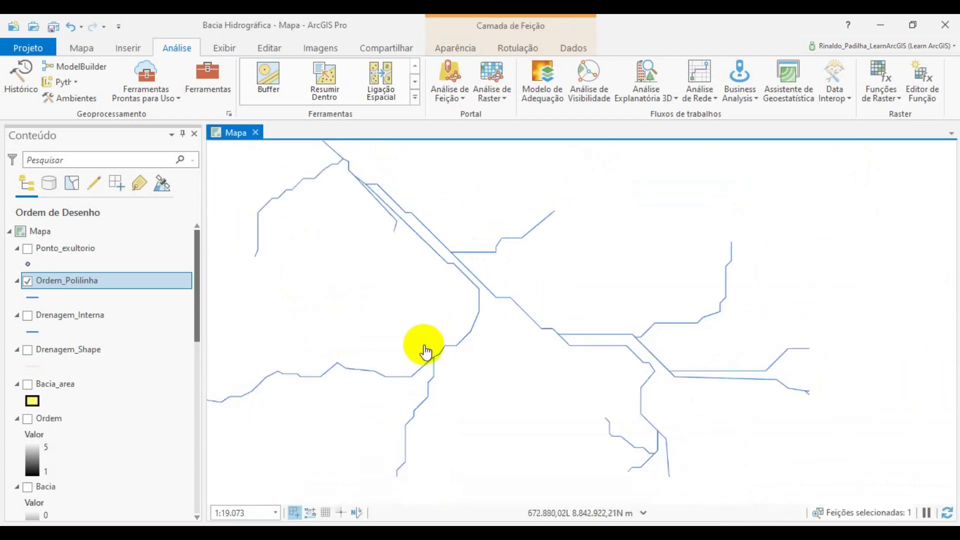
pyautogui.scroll(-2, 460, 310)
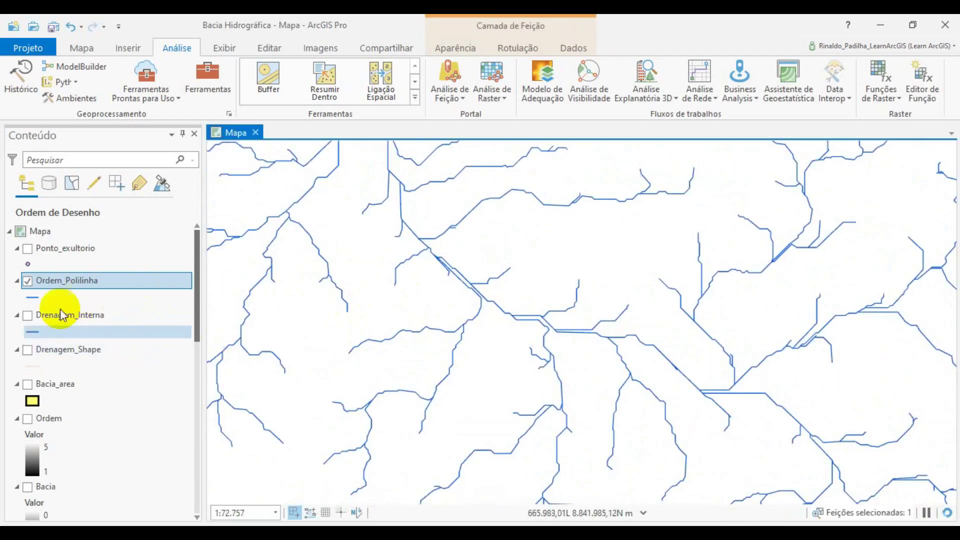
pyautogui.rightClick(65, 280)
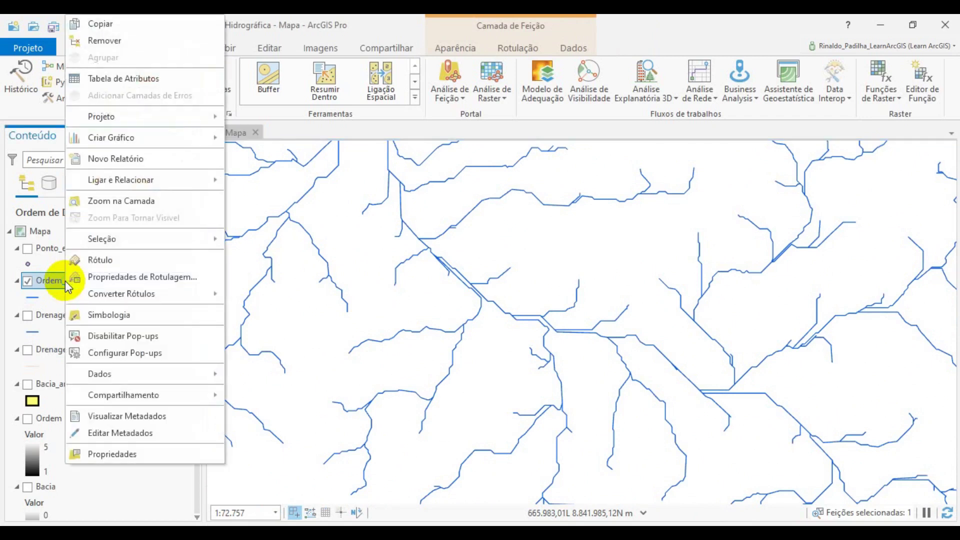
pyautogui.click(107, 262)
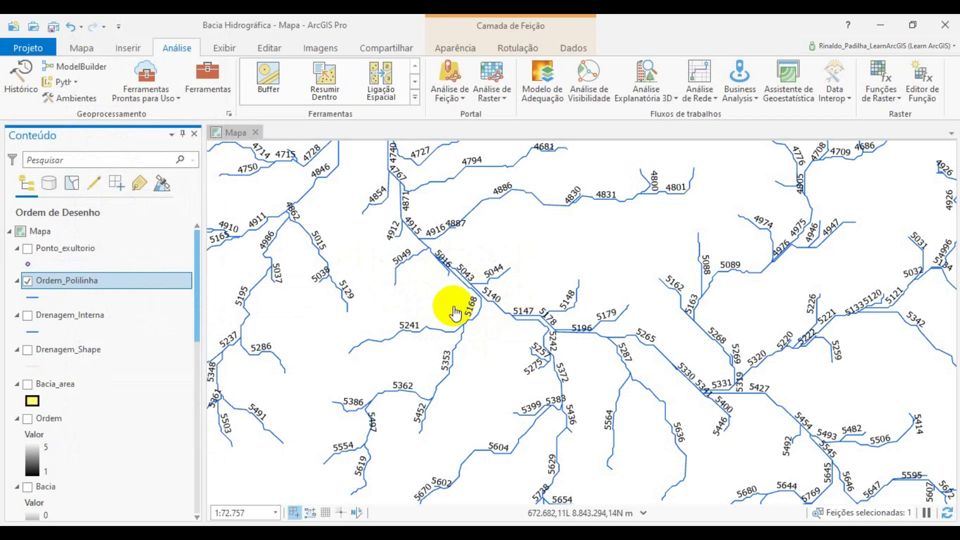
# Open the labeling properties of the Ordem_Polilinha layer and clear its existing label expression.
pyautogui.rightClick(120, 283)
pyautogui.click(169, 277)
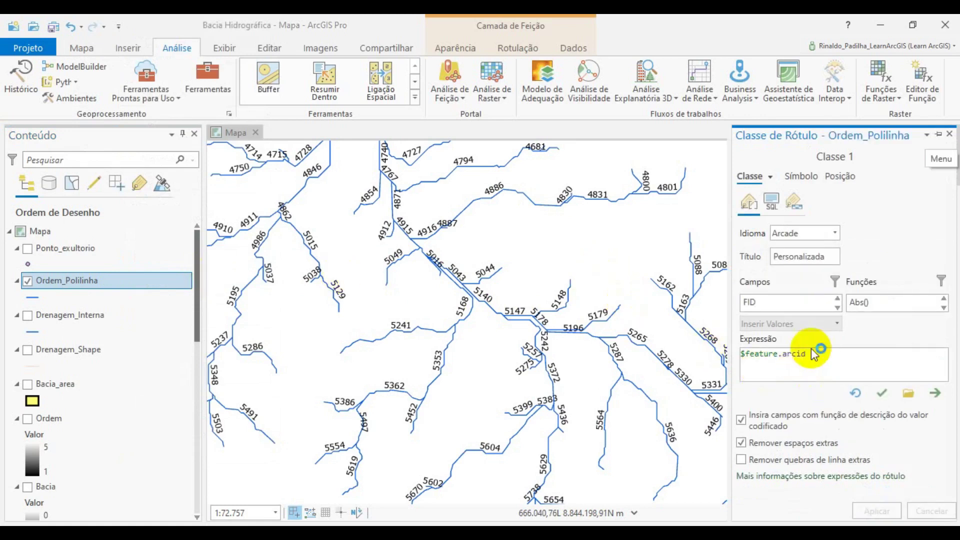
pyautogui.click(766, 304)
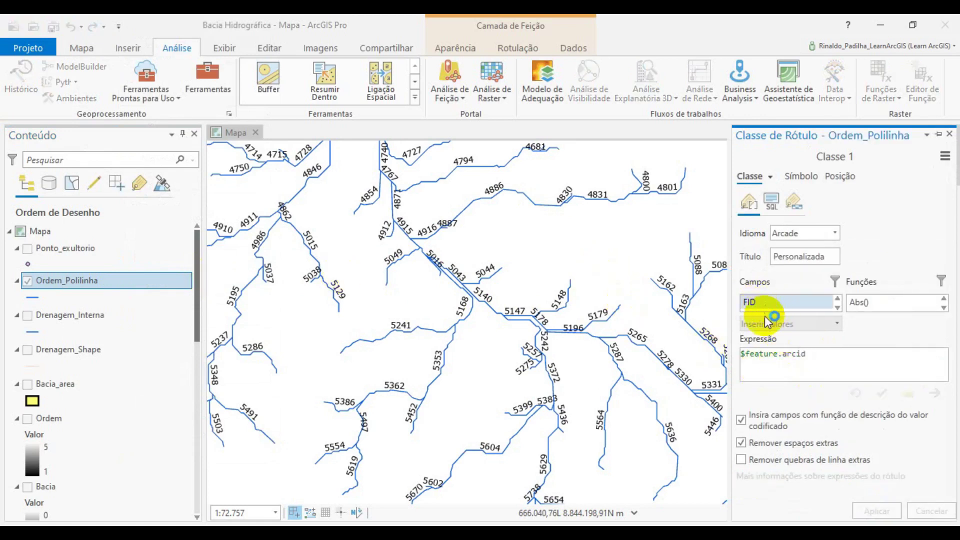
pyautogui.click(825, 357)
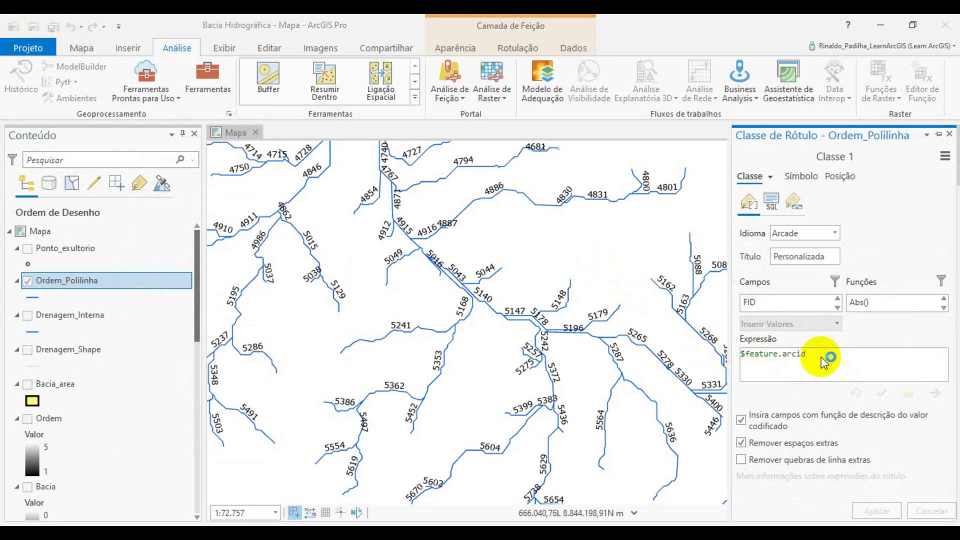
pyautogui.press('BackSpace')
pyautogui.press('BackSpace')
pyautogui.press('BackSpace')
pyautogui.press('BackSpace')
pyautogui.press('BackSpace')
pyautogui.press('BackSpace')
pyautogui.press('BackSpace')
pyautogui.press('BackSpace')
pyautogui.press('BackSpace')
pyautogui.press('BackSpace')
pyautogui.press('BackSpace')
pyautogui.press('BackSpace')
pyautogui.press('BackSpace')
pyautogui.press('BackSpace')
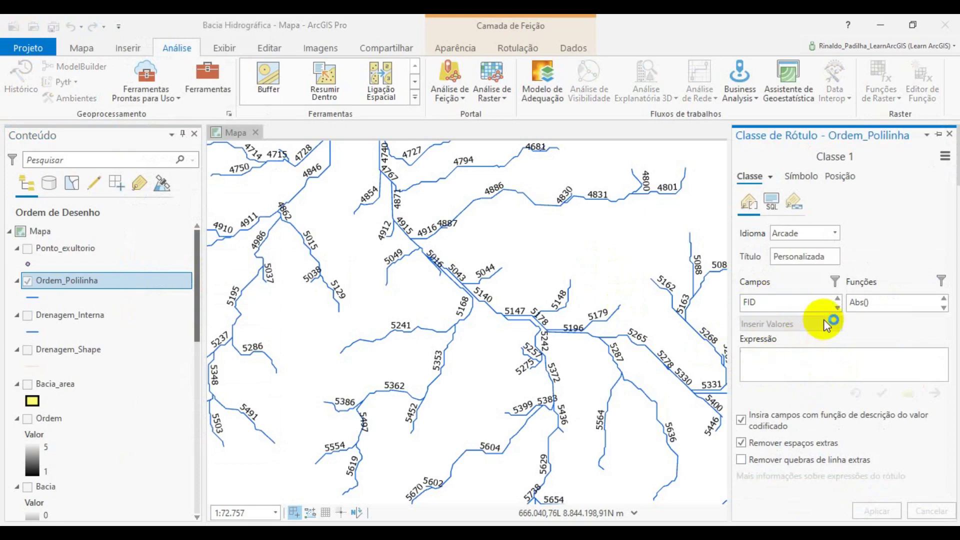
# Set the label expression to $feature.grid_code, apply it and put the label class settings away.
pyautogui.click(838, 308)
pyautogui.click(838, 308)
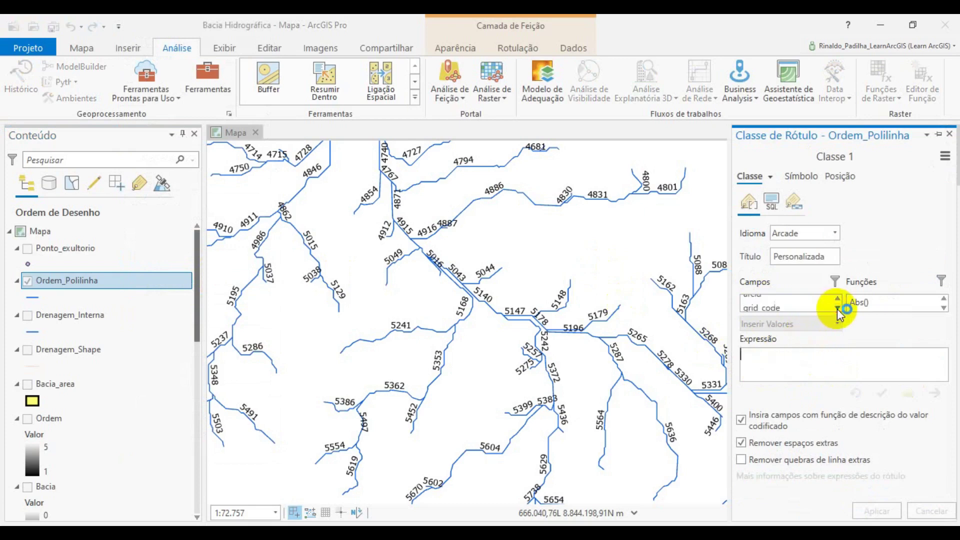
pyautogui.doubleClick(776, 303)
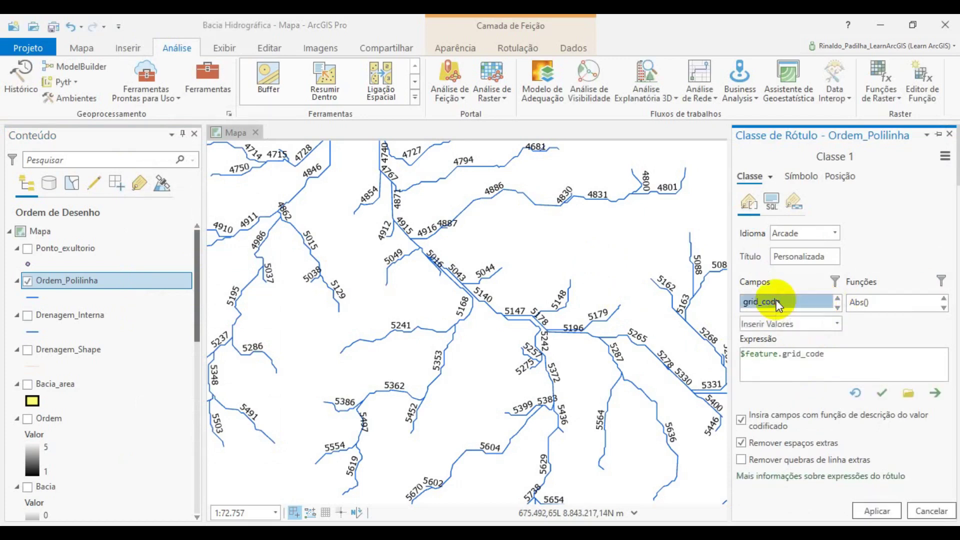
pyautogui.click(877, 512)
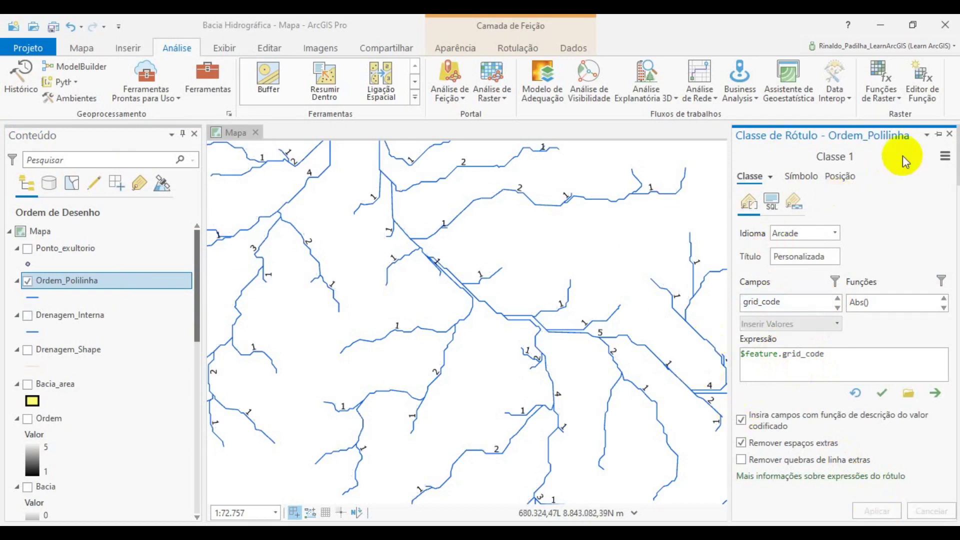
pyautogui.click(938, 134)
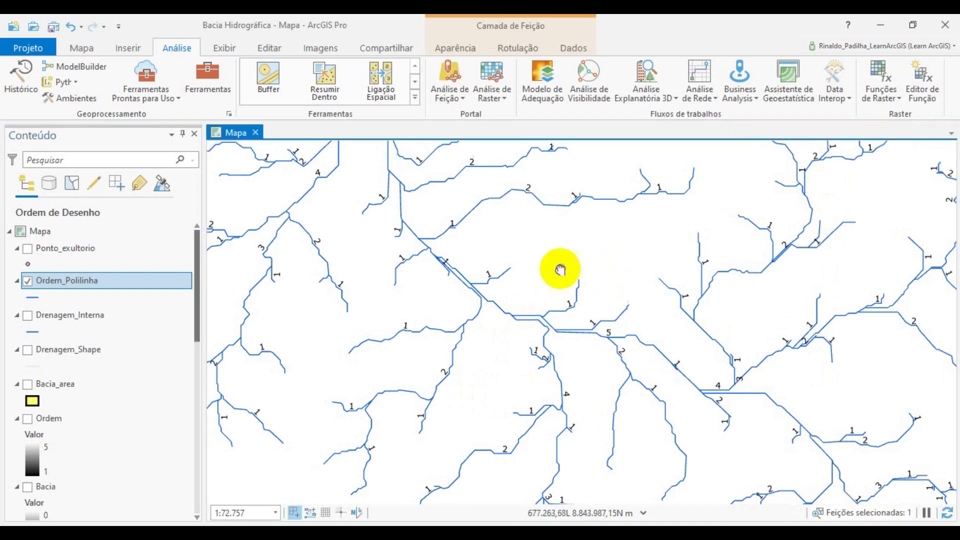
# Examine the stream order labels close up at the confluences of small headwater streams.
pyautogui.scroll(4, 560, 268)
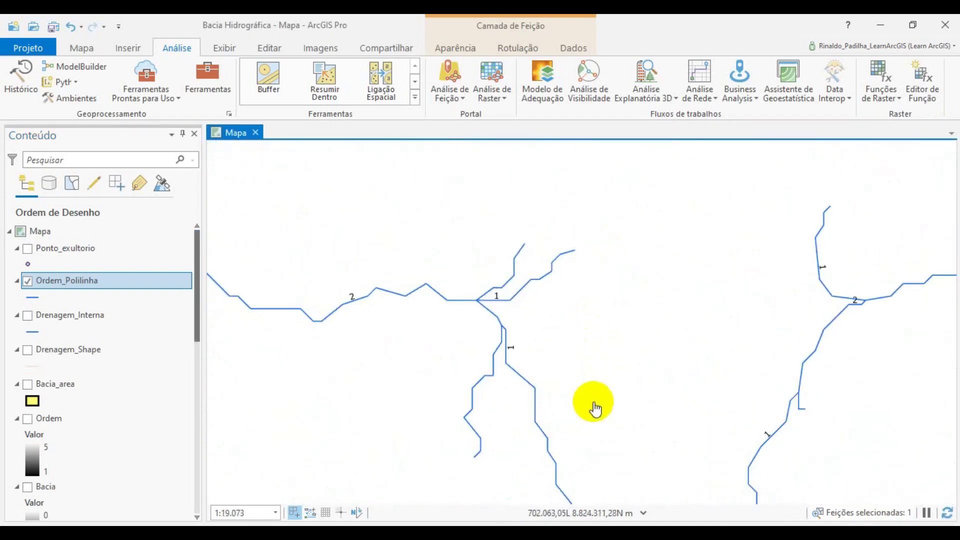
pyautogui.scroll(5, 484, 253)
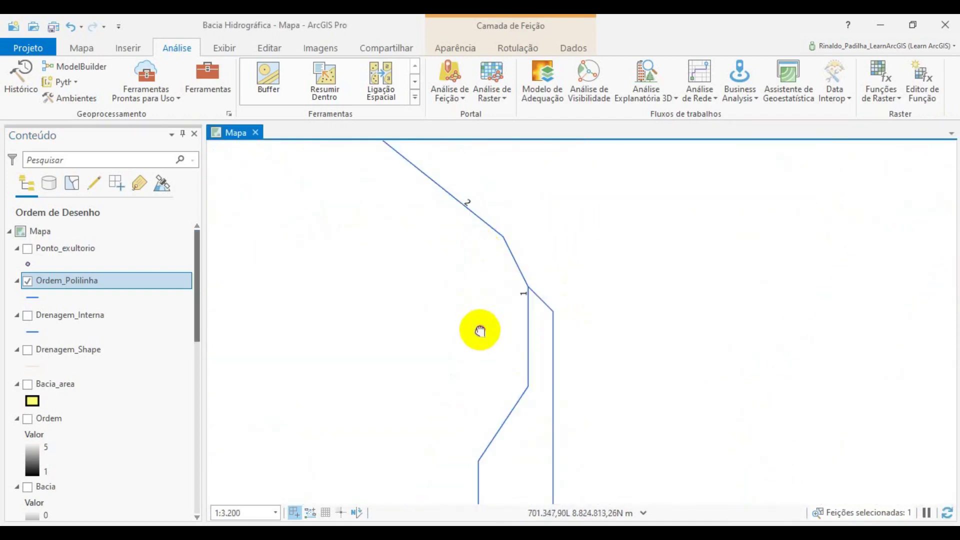
pyautogui.moveTo(480, 330); pyautogui.dragTo(463, 358)
pyautogui.moveTo(535, 425); pyautogui.dragTo(522, 330)
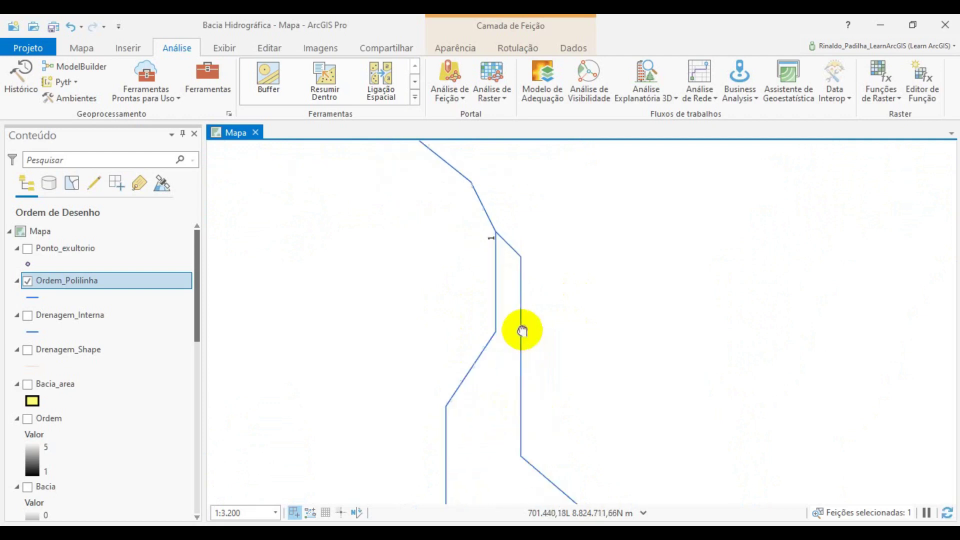
pyautogui.click(528, 280)
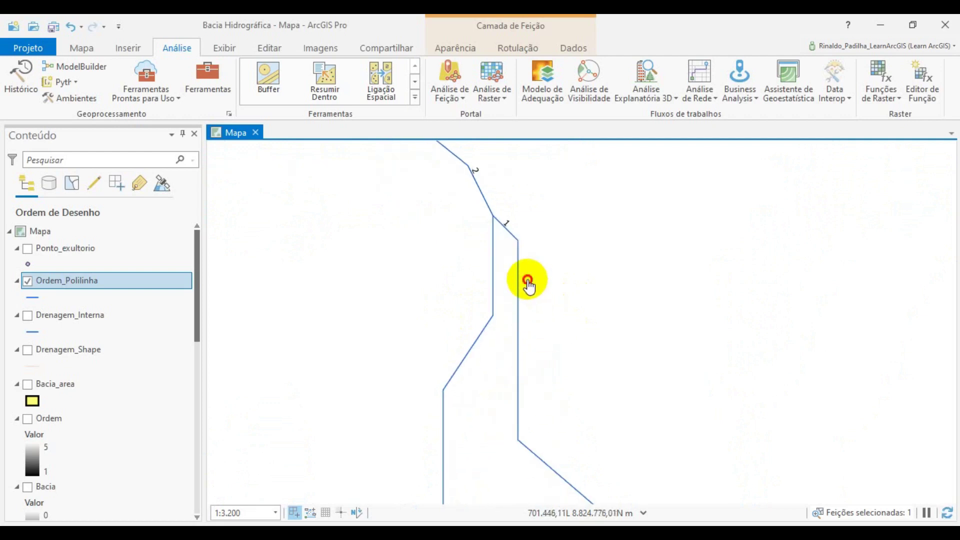
pyautogui.moveTo(528, 283); pyautogui.dragTo(553, 383)
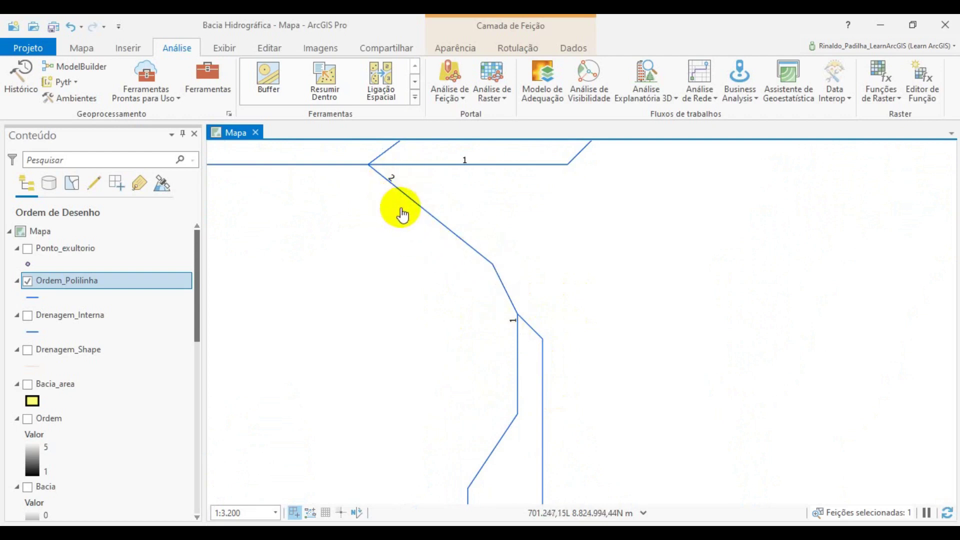
pyautogui.moveTo(399, 212); pyautogui.dragTo(457, 370)
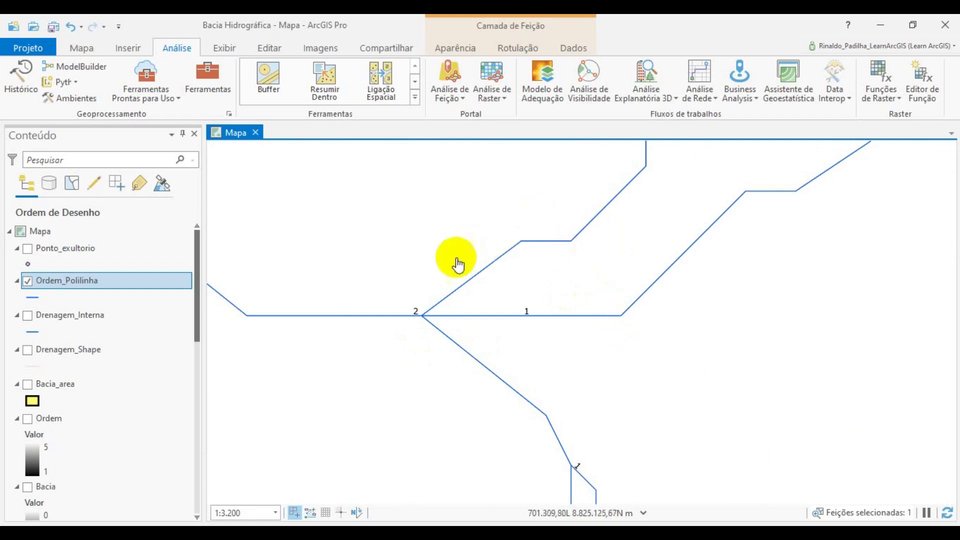
# Trace how the order labels change downstream along the connected tributaries and across the wider drainage network.
pyautogui.scroll(-5, 545, 386)
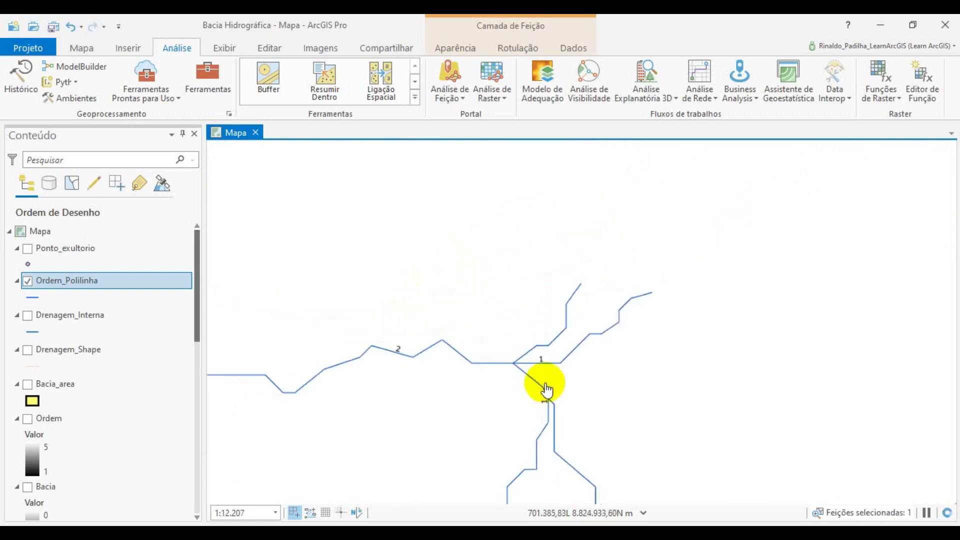
pyautogui.moveTo(520, 336); pyautogui.dragTo(592, 317)
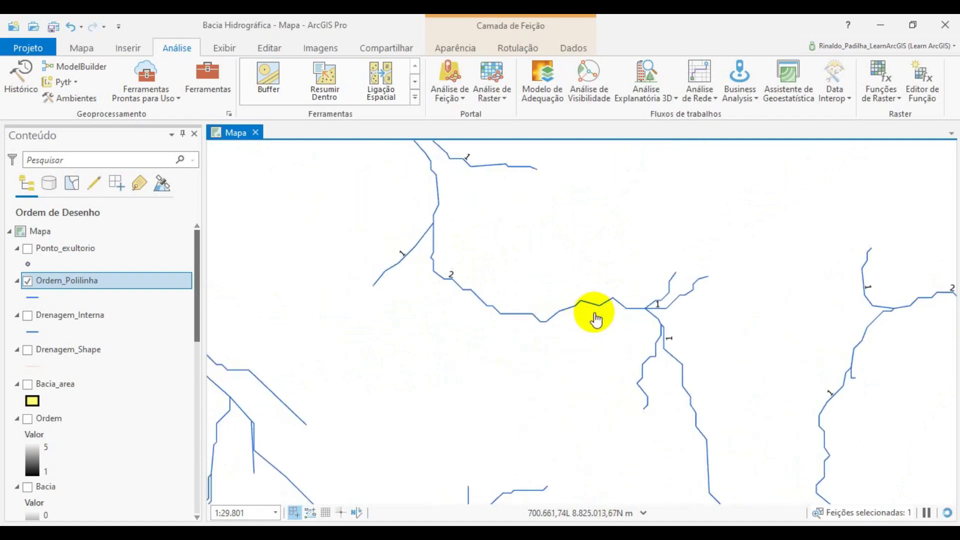
pyautogui.scroll(-2, 534, 279)
pyautogui.moveTo(534, 278); pyautogui.dragTo(561, 312)
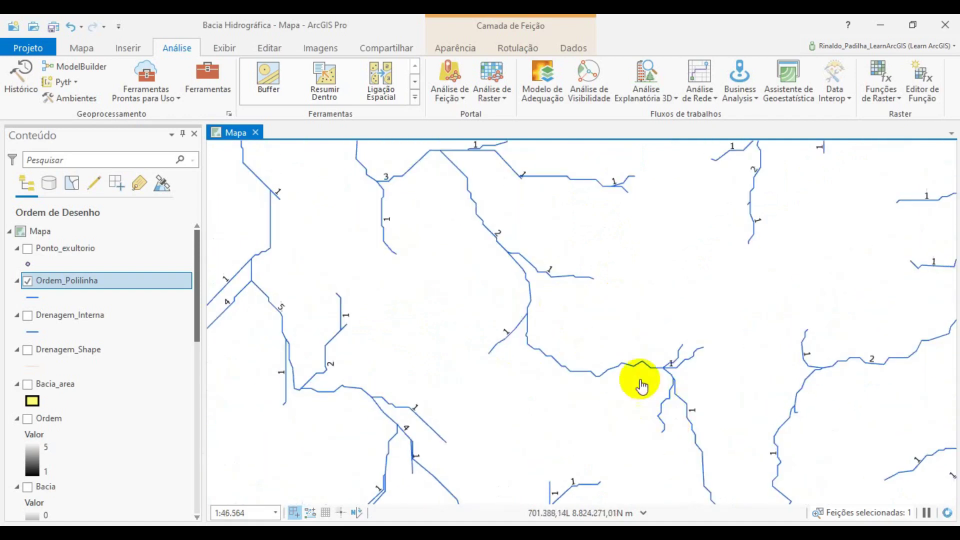
pyautogui.moveTo(477, 239); pyautogui.dragTo(554, 364)
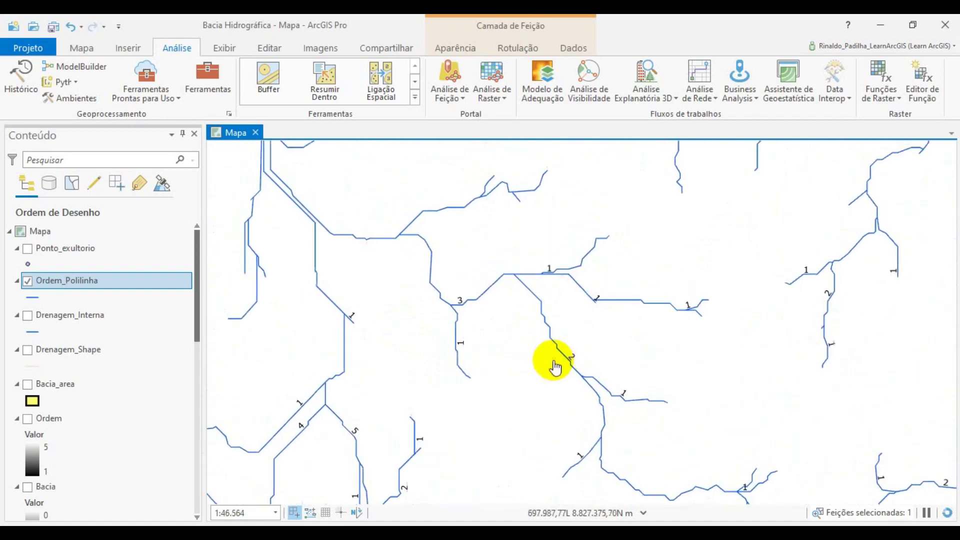
pyautogui.moveTo(583, 322); pyautogui.dragTo(599, 350)
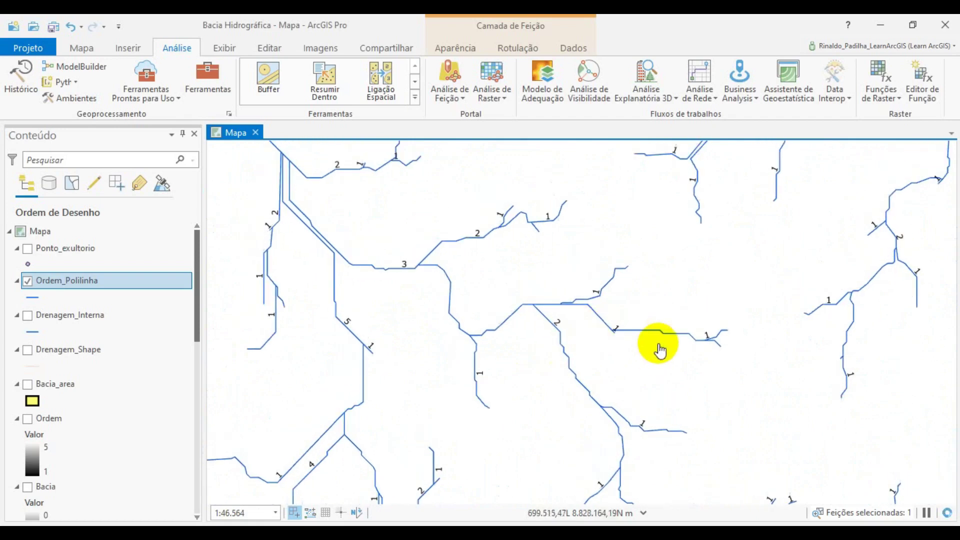
pyautogui.scroll(2, 659, 345)
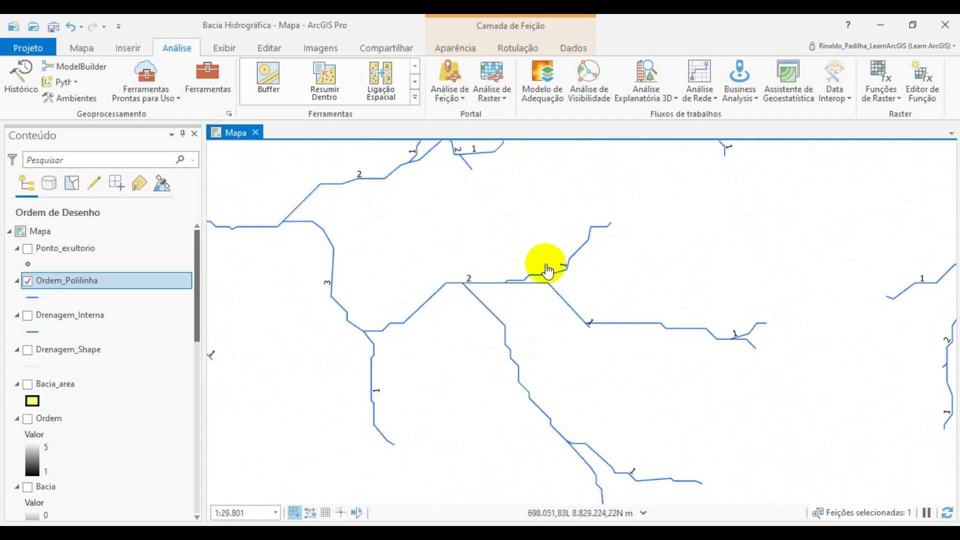
pyautogui.scroll(-2, 568, 387)
pyautogui.scroll(-4, 568, 388)
pyautogui.moveTo(456, 270); pyautogui.dragTo(501, 338)
pyautogui.scroll(-6, 503, 350)
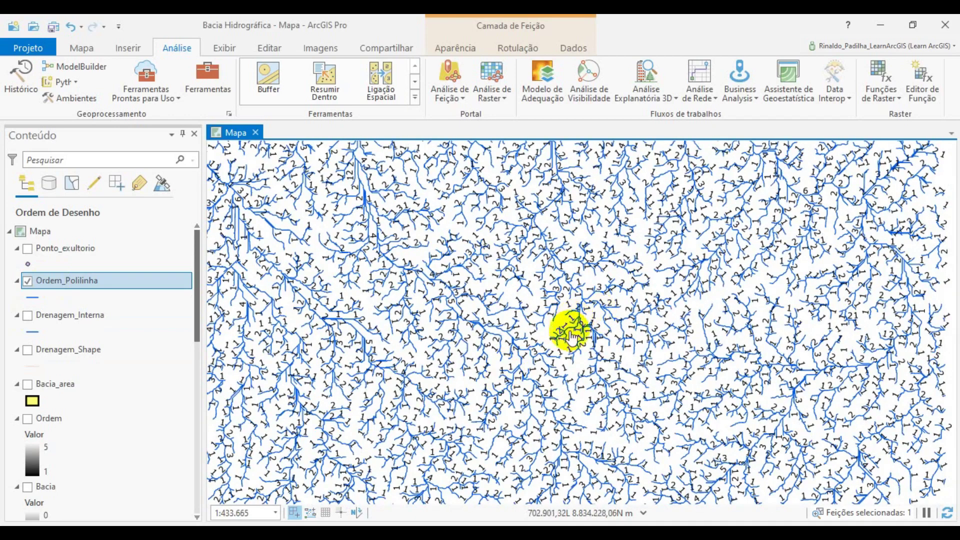
# Change the primary symbology of the Ordem_Polilinha layer to Valores Únicos.
pyautogui.rightClick(70, 279)
pyautogui.click(91, 315)
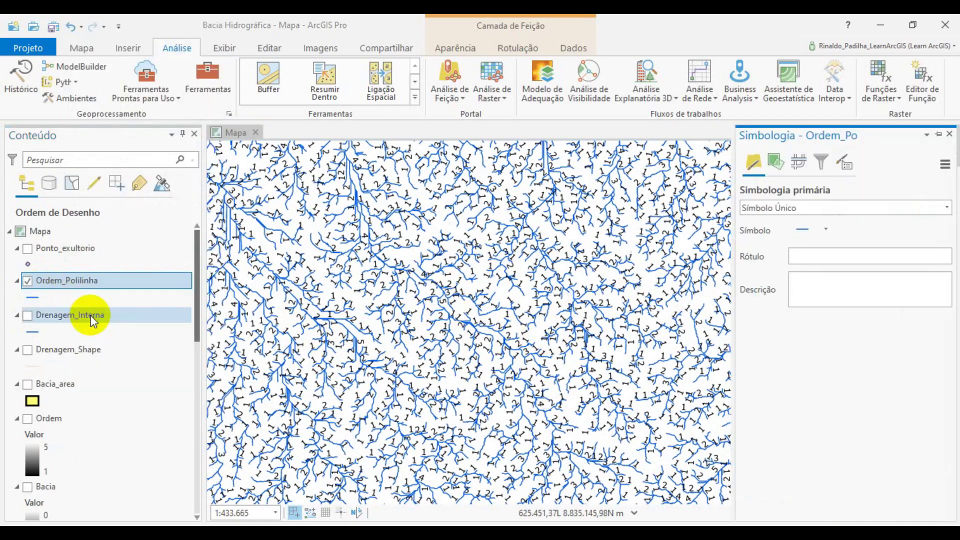
pyautogui.click(947, 208)
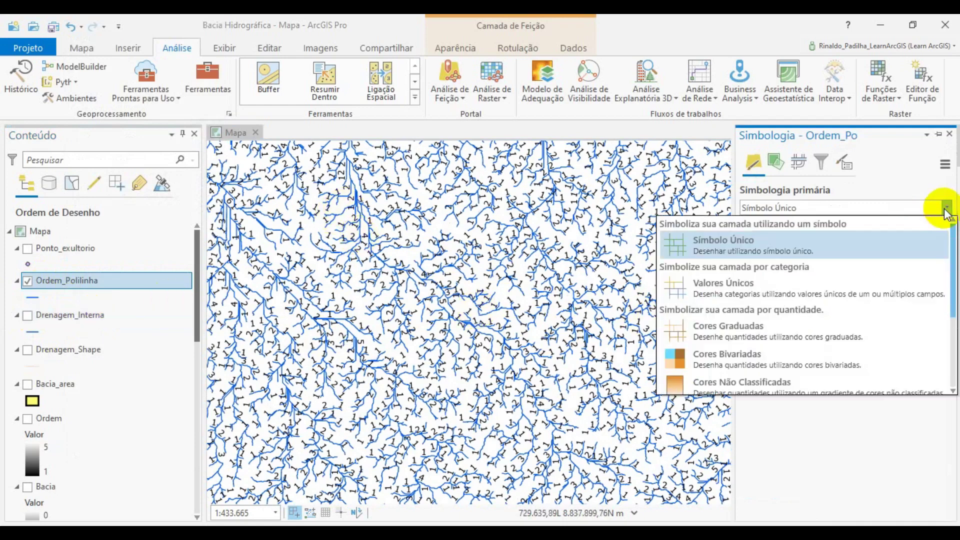
pyautogui.click(740, 287)
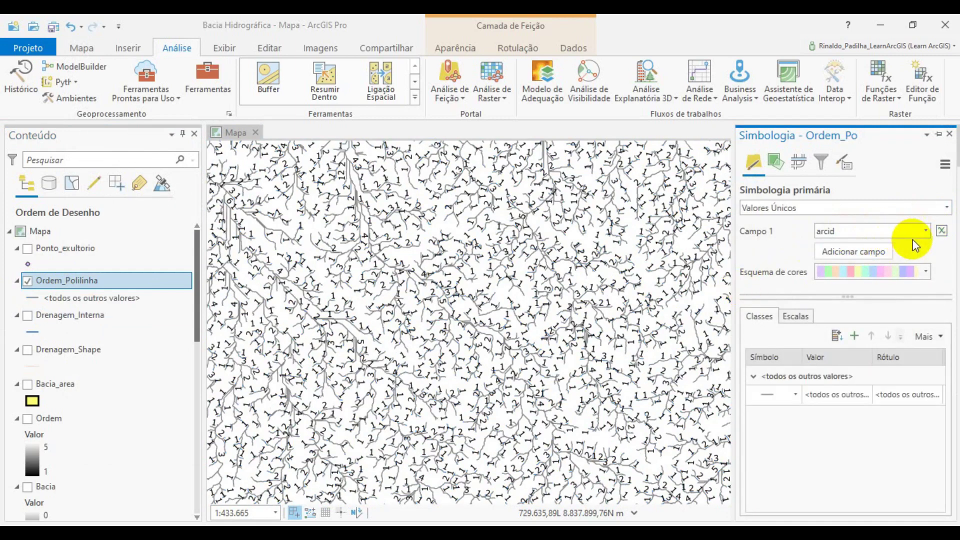
# Classify the Ordem_Polilinha unique values by the grid_code field and apply the blue-tones colour scheme.
pyautogui.click(925, 231)
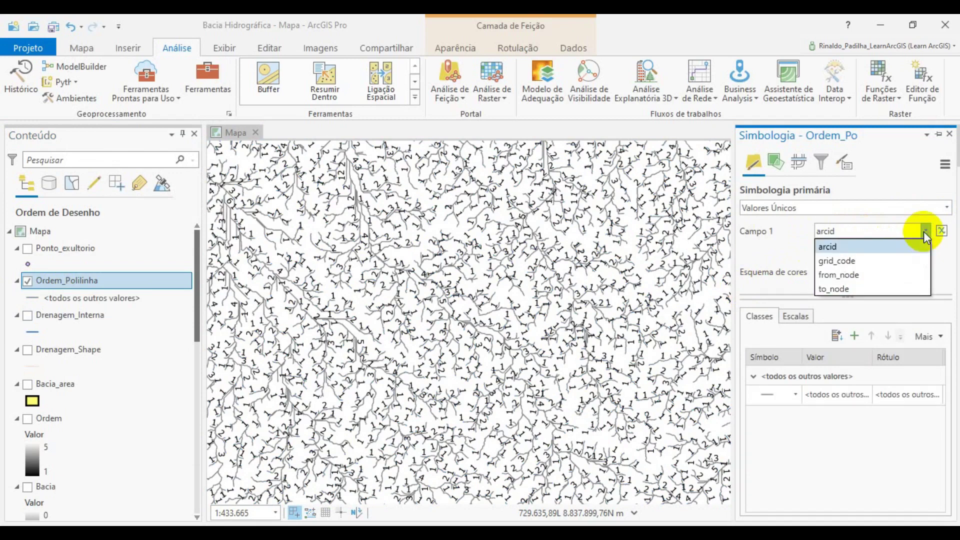
pyautogui.click(860, 260)
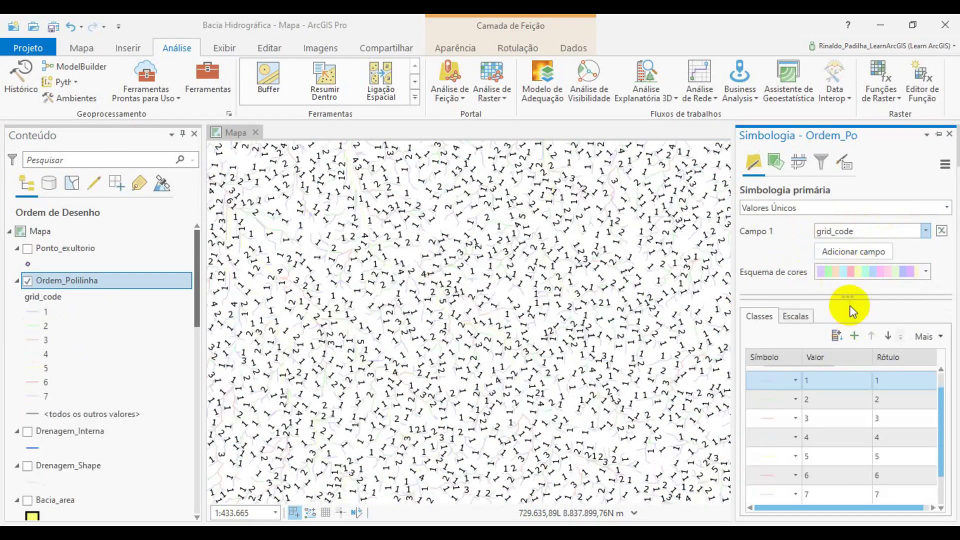
pyautogui.click(924, 277)
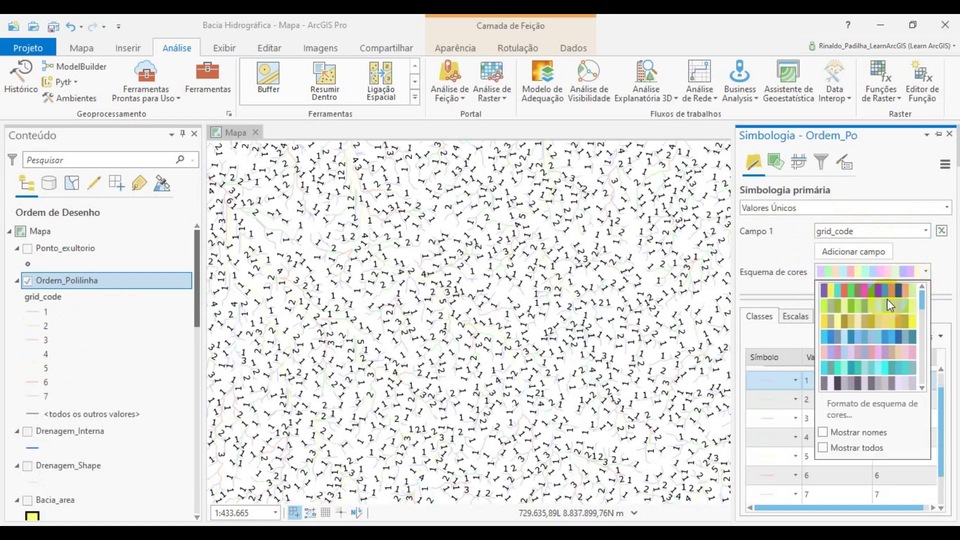
pyautogui.scroll(-2, 865, 337)
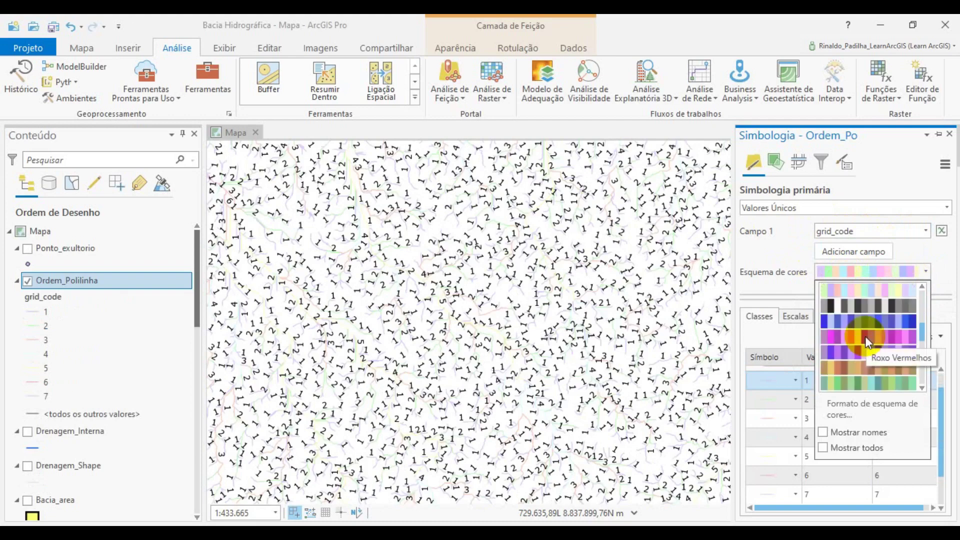
pyautogui.click(869, 323)
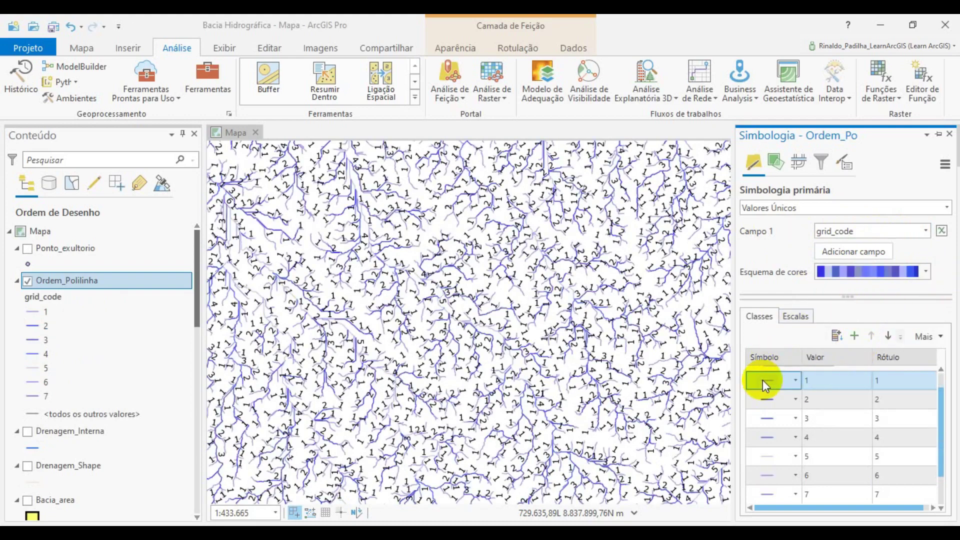
# Set the line width of the order 3 stream symbol to 2 pt, apply it and return to the class list.
pyautogui.keyDown('shift'); pyautogui.click(786, 404); pyautogui.keyUp('shift')
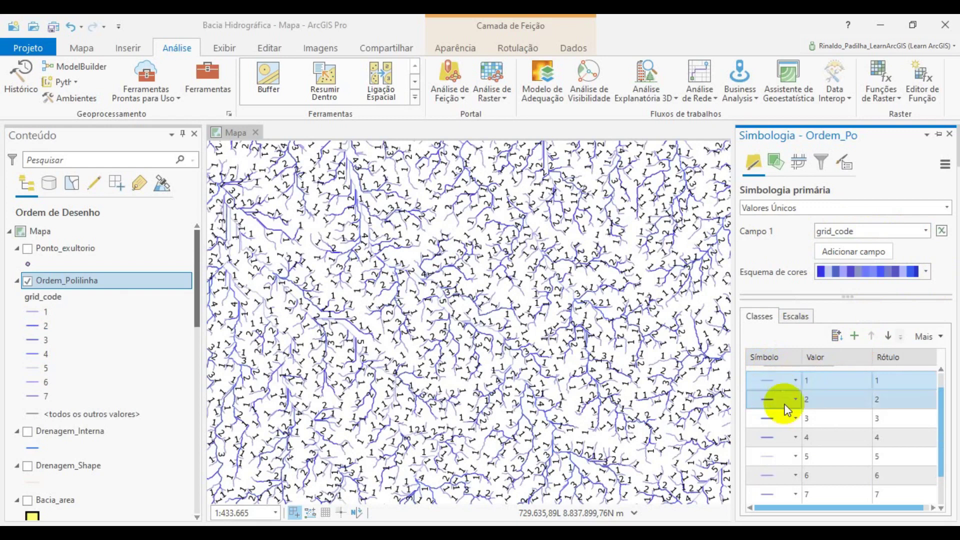
pyautogui.click(767, 382)
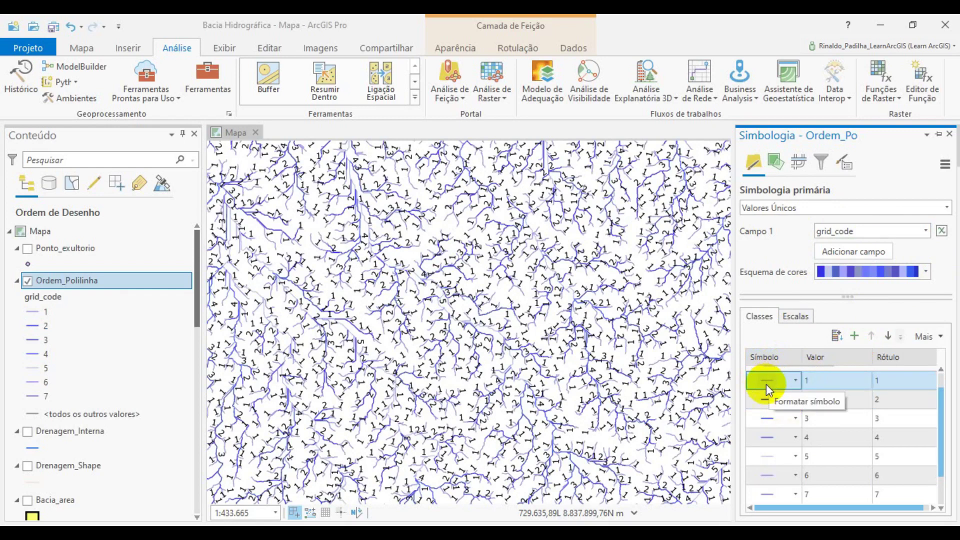
pyautogui.keyDown('shift'); pyautogui.click(770, 403); pyautogui.keyUp('shift')
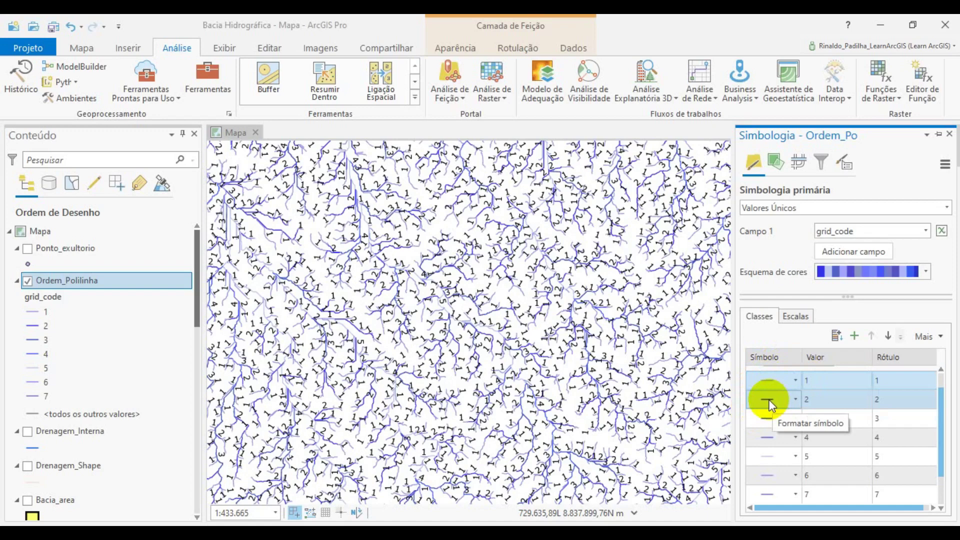
pyautogui.scroll(-1, 766, 403)
pyautogui.click(773, 392)
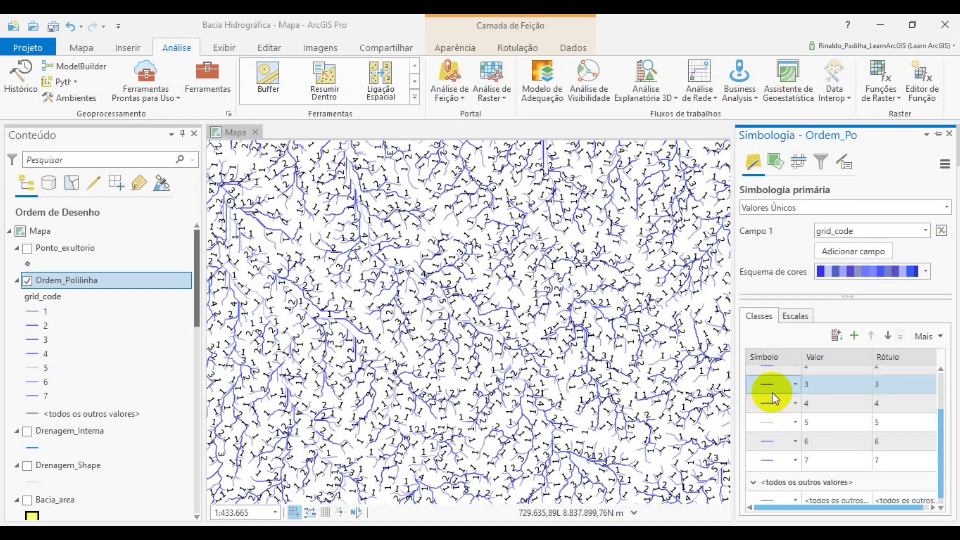
pyautogui.click(767, 385)
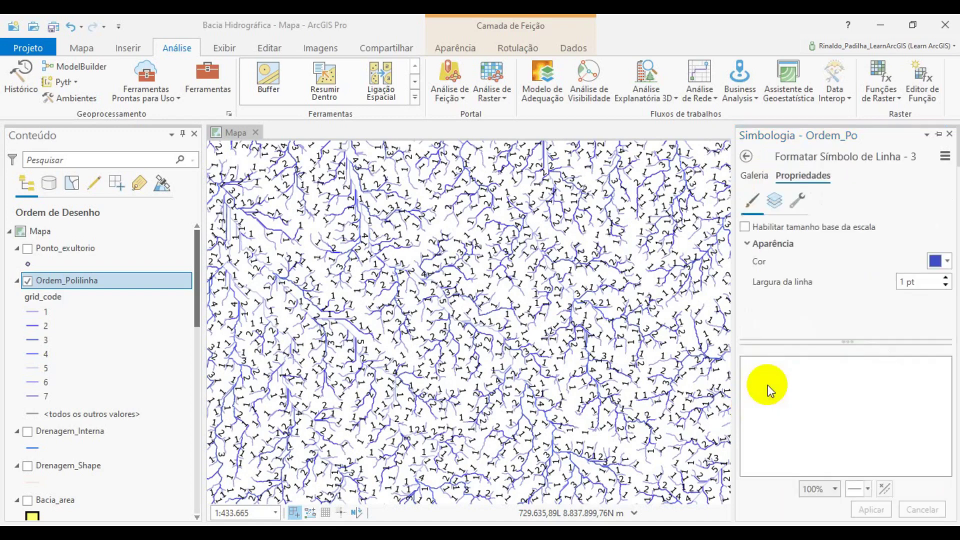
pyautogui.click(946, 280)
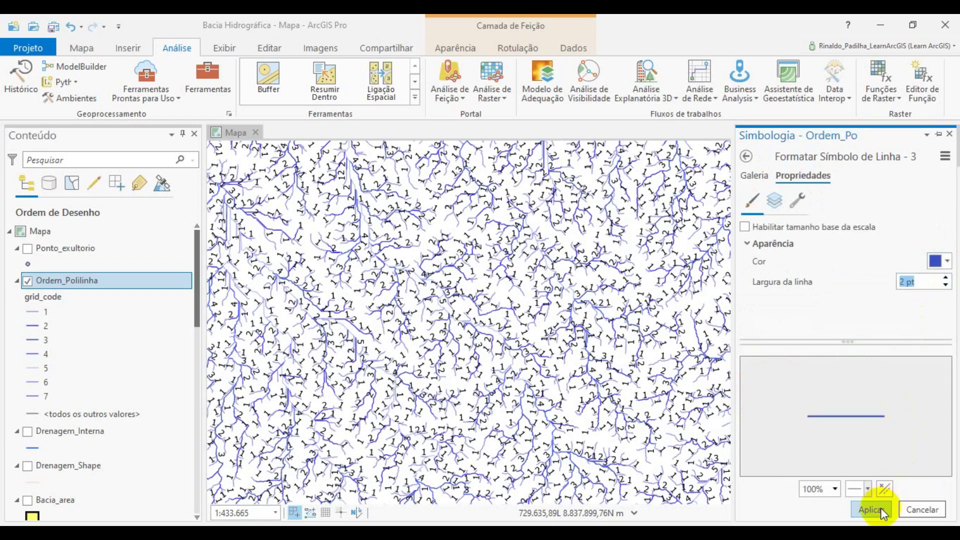
pyautogui.click(880, 508)
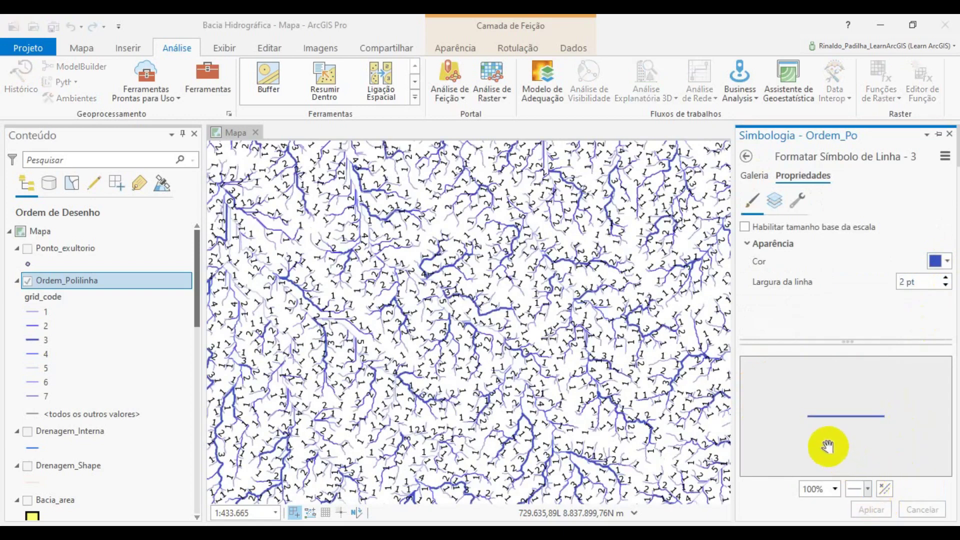
pyautogui.click(745, 157)
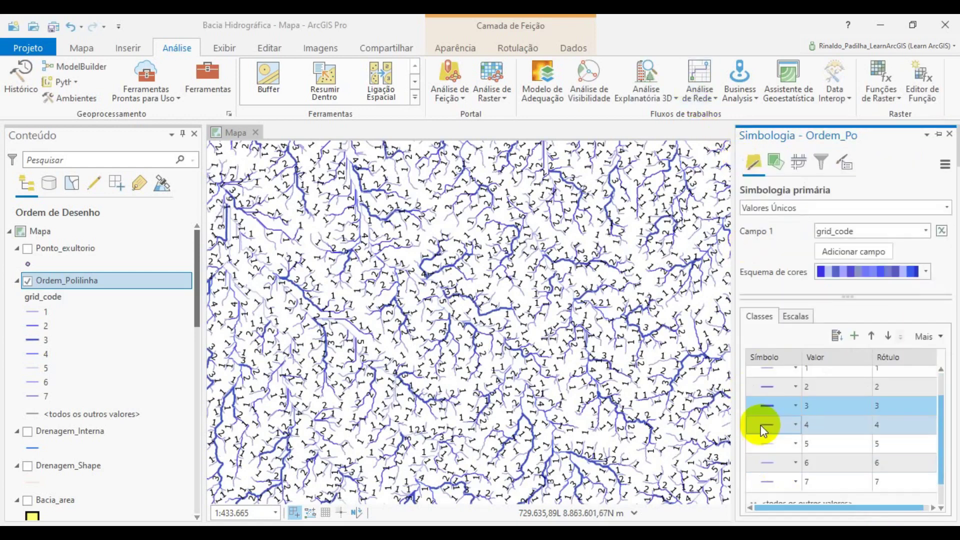
# Format the order 4 stream symbol with a dark navy blue colour and a 2,5 pt line width, and apply it.
pyautogui.click(764, 424)
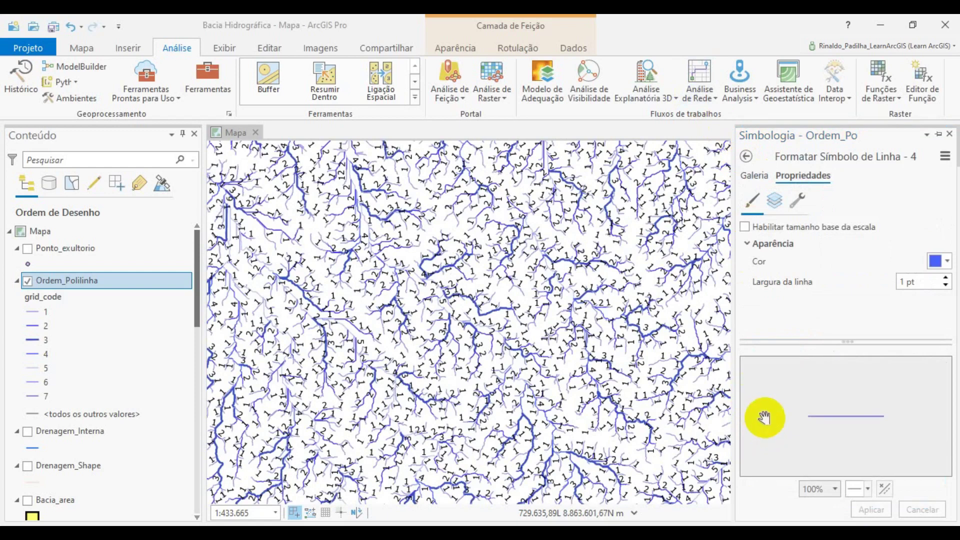
pyautogui.click(936, 262)
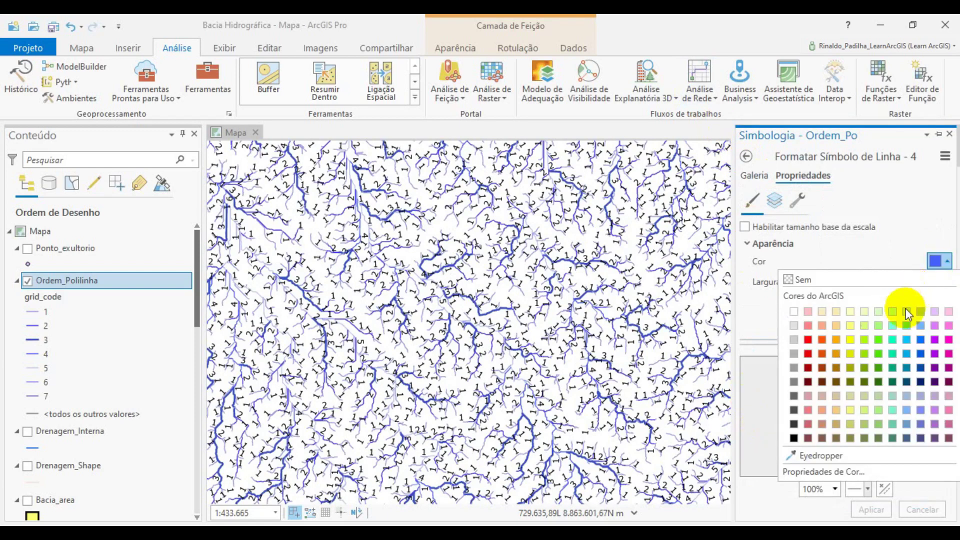
pyautogui.click(920, 381)
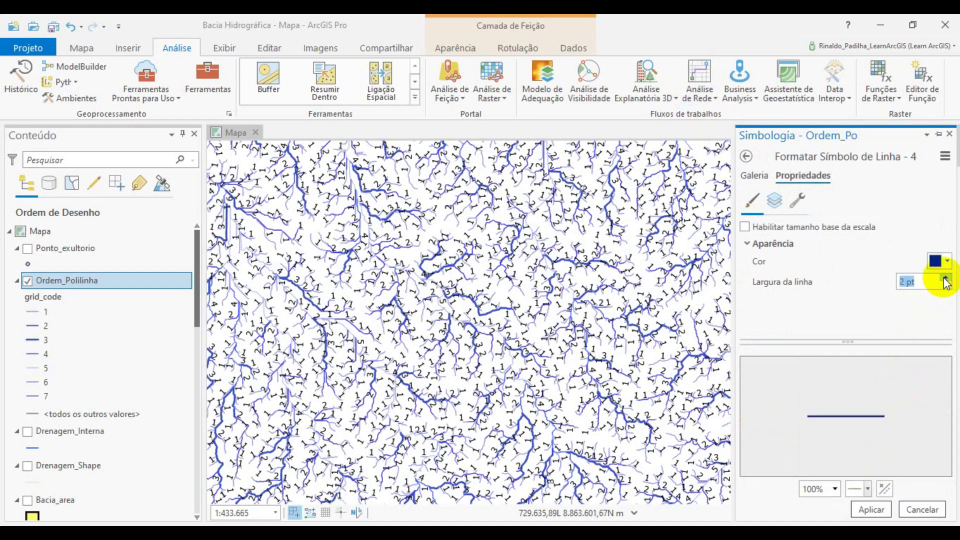
pyautogui.click(906, 287)
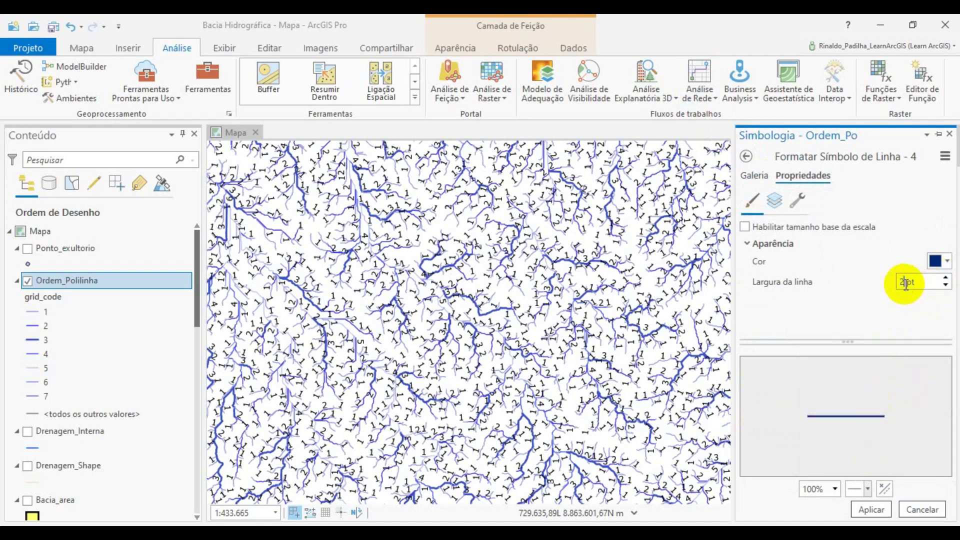
pyautogui.write(',5')
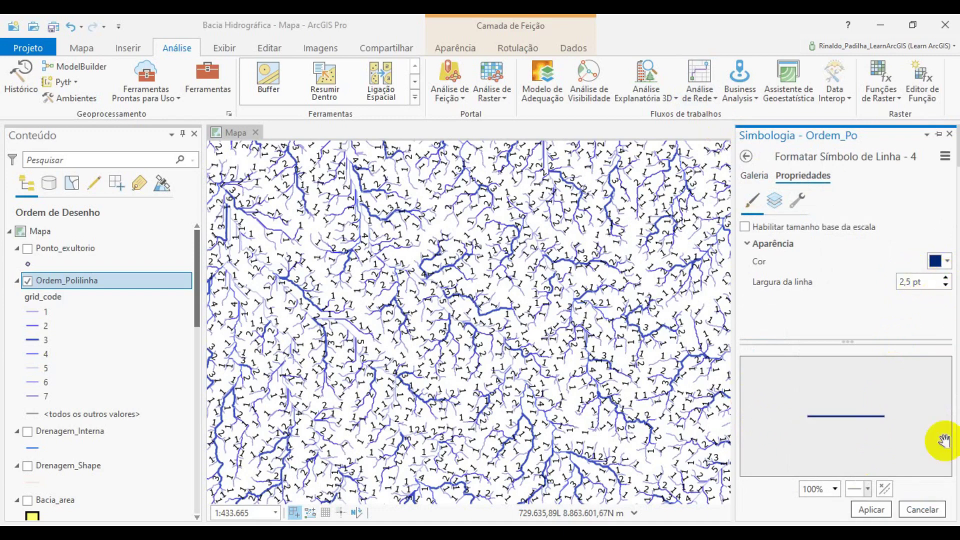
pyautogui.click(870, 510)
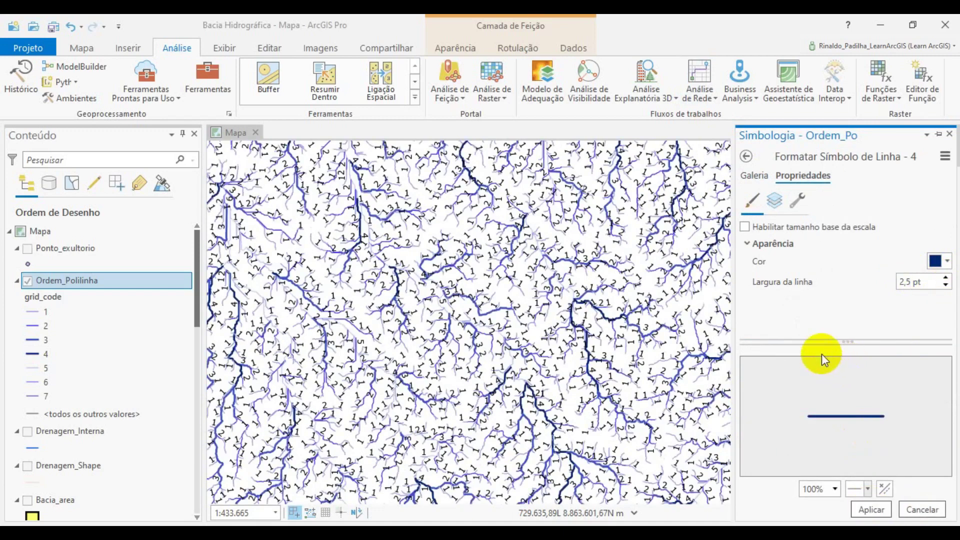
pyautogui.click(745, 158)
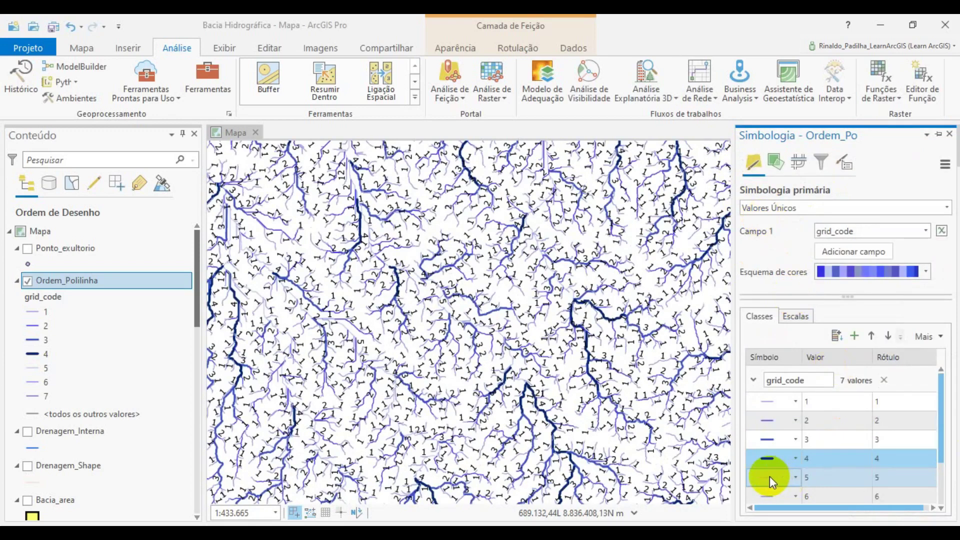
# Give the order 5 stream symbol the same dark navy blue colour and a 3 pt line width, and apply it.
pyautogui.click(770, 477)
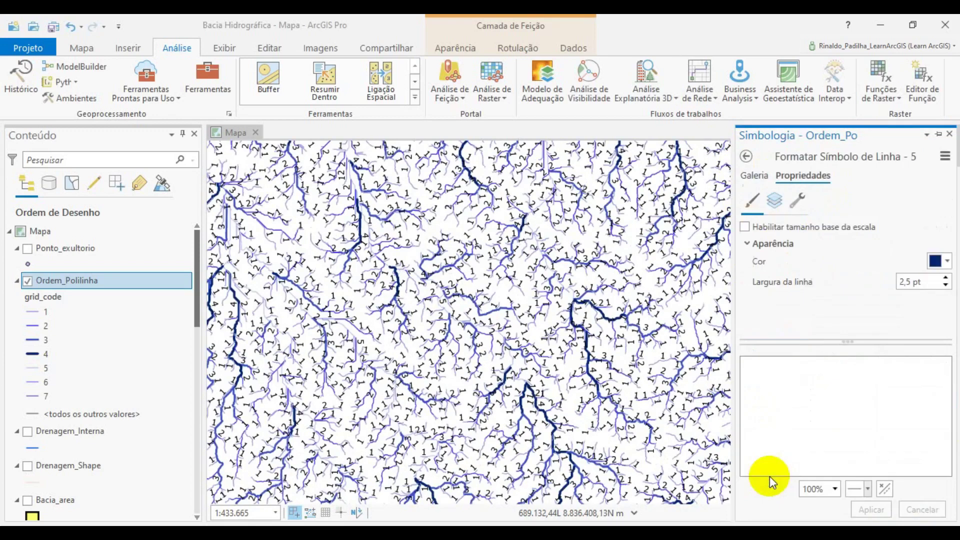
pyautogui.click(948, 267)
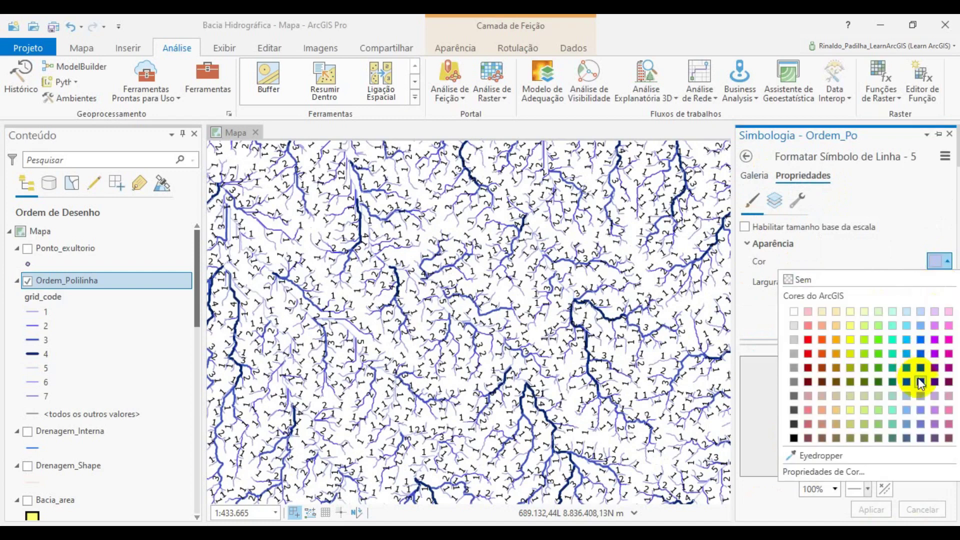
pyautogui.click(916, 376)
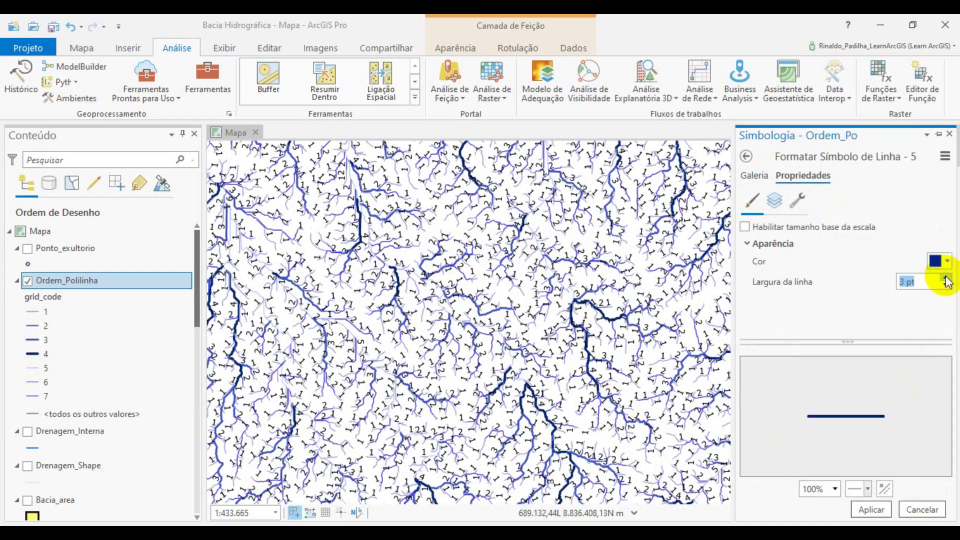
pyautogui.click(863, 518)
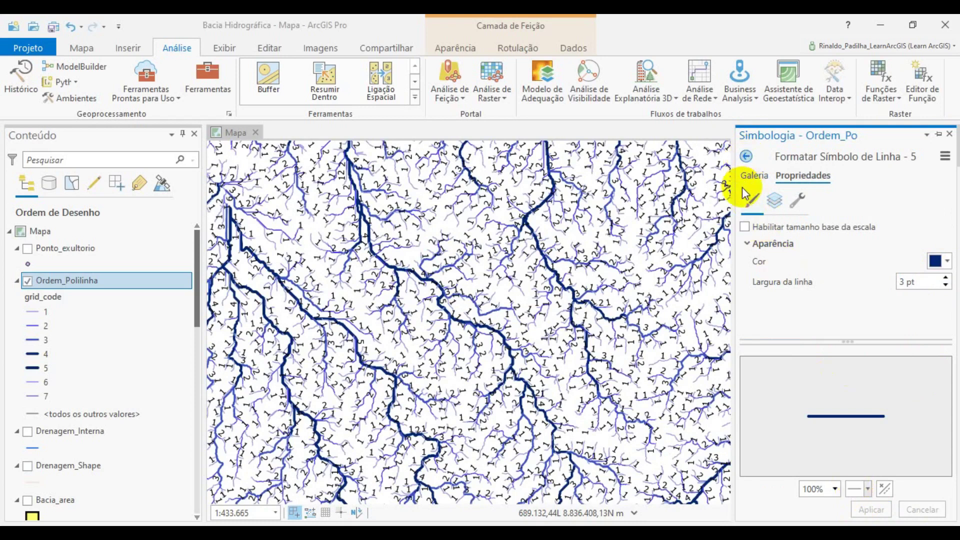
pyautogui.click(746, 156)
# Change the order 6 stream symbol to dark navy blue with a 4 pt line width and apply it.
pyautogui.scroll(-2, 800, 440)
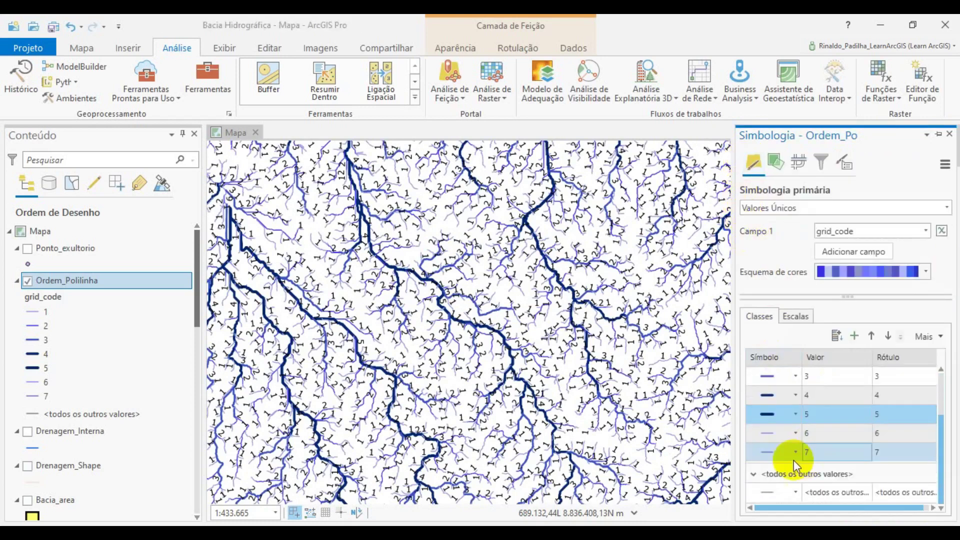
pyautogui.click(769, 433)
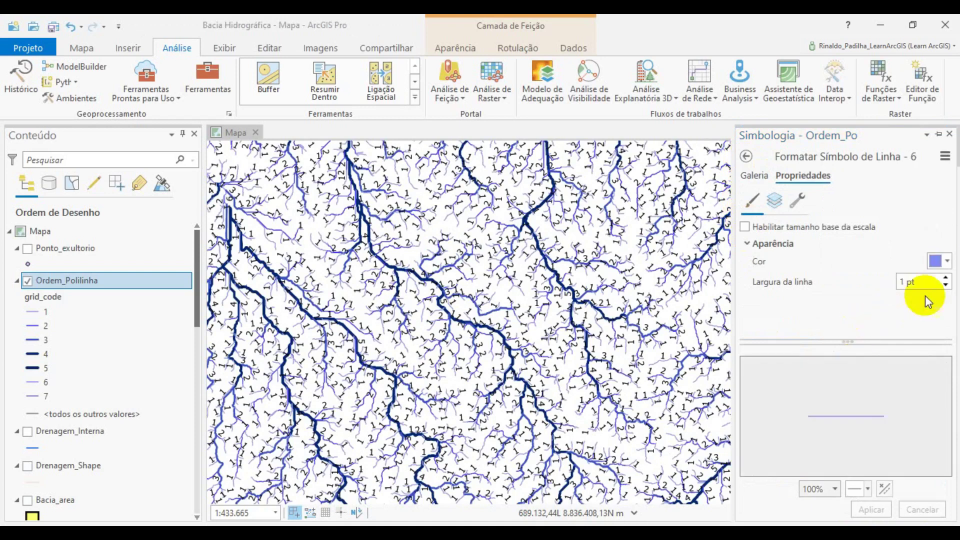
pyautogui.click(944, 264)
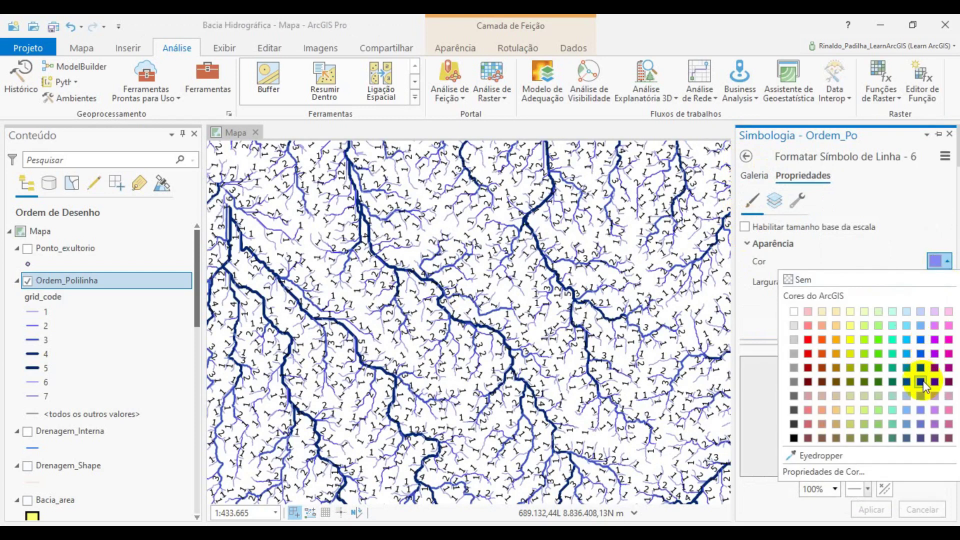
pyautogui.click(923, 380)
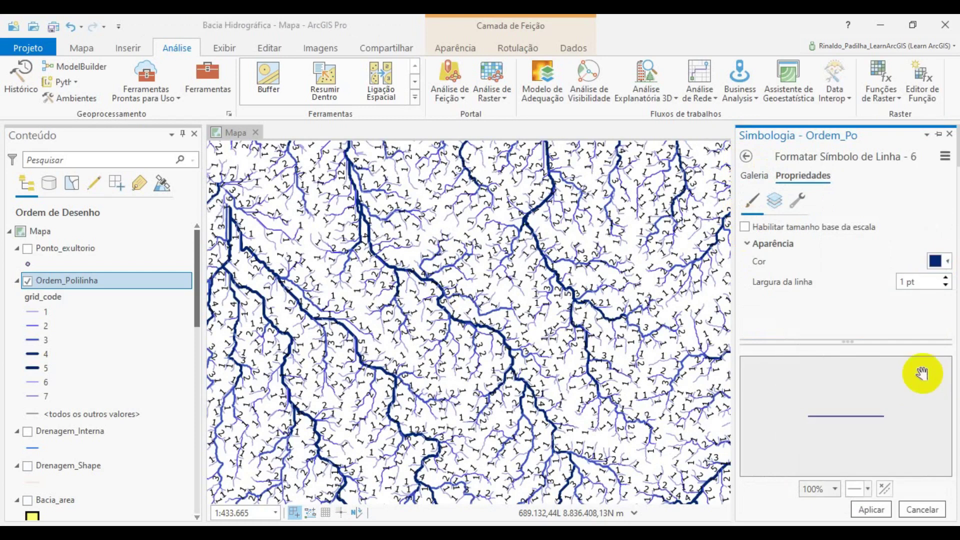
pyautogui.click(946, 278)
pyautogui.click(867, 510)
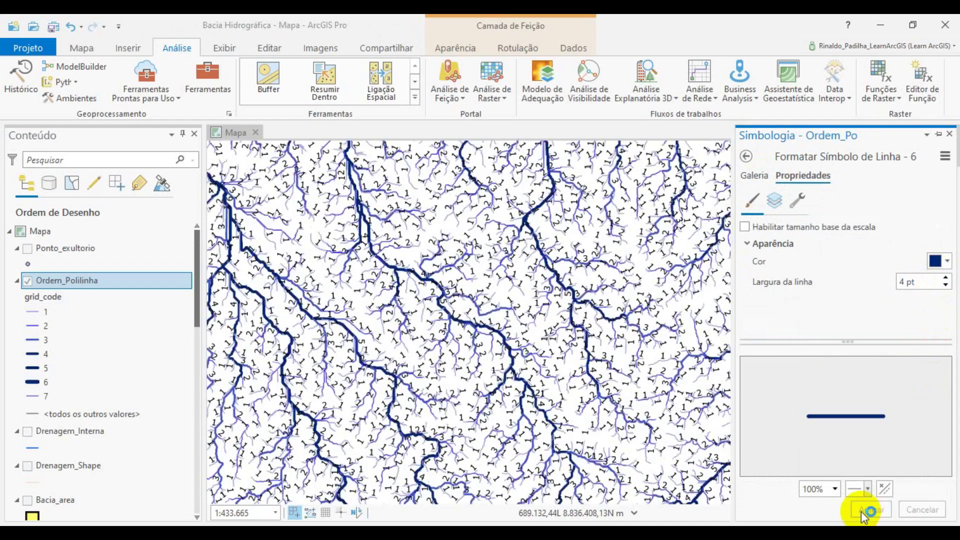
pyautogui.click(746, 158)
# Make the order 7 stream symbol dark navy blue with a 6 pt line width, apply it and view the whole drainage network.
pyautogui.scroll(-3, 776, 456)
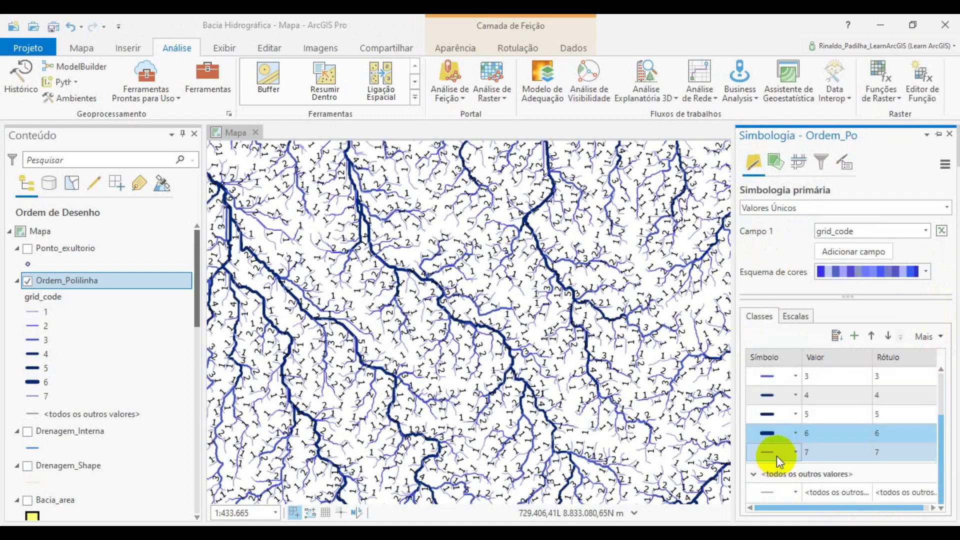
pyautogui.click(770, 452)
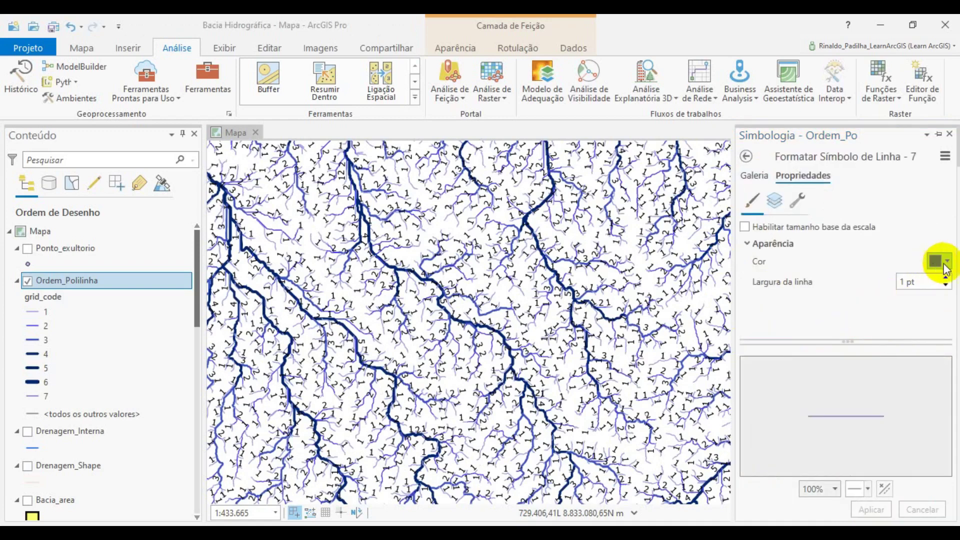
pyautogui.click(947, 261)
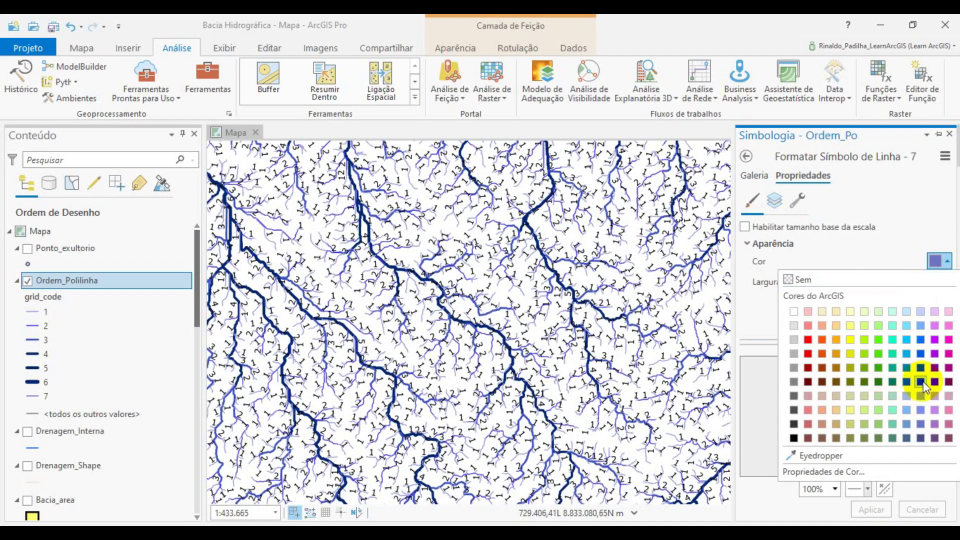
pyautogui.click(920, 382)
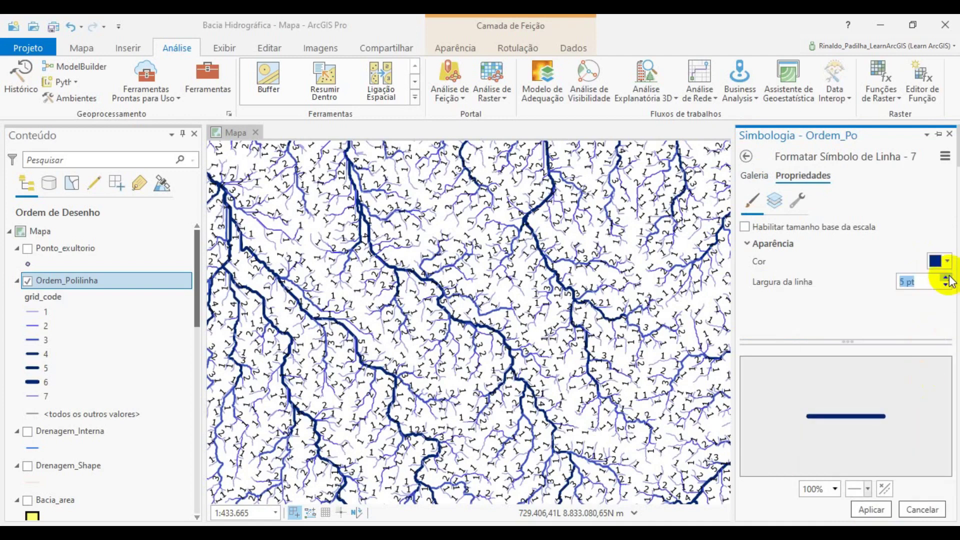
pyautogui.click(871, 509)
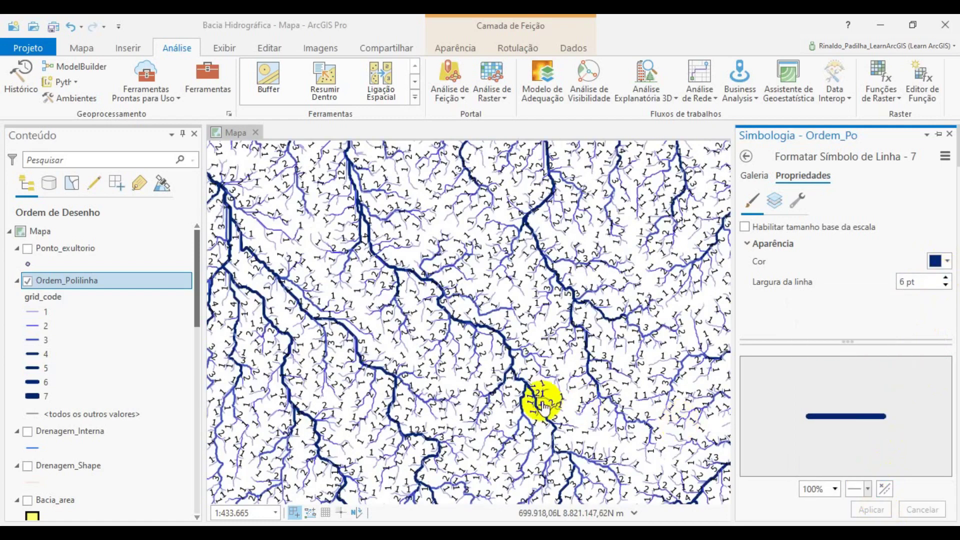
pyautogui.scroll(-3, 557, 403)
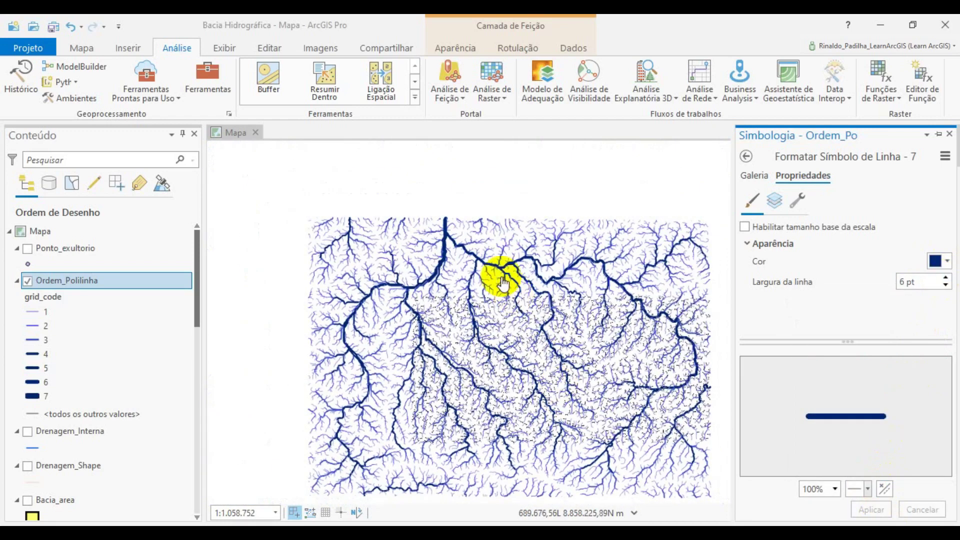
# Close the order 7 symbol settings and show the Bacia_area layer together with the stream network on the map.
pyautogui.scroll(2, 440, 236)
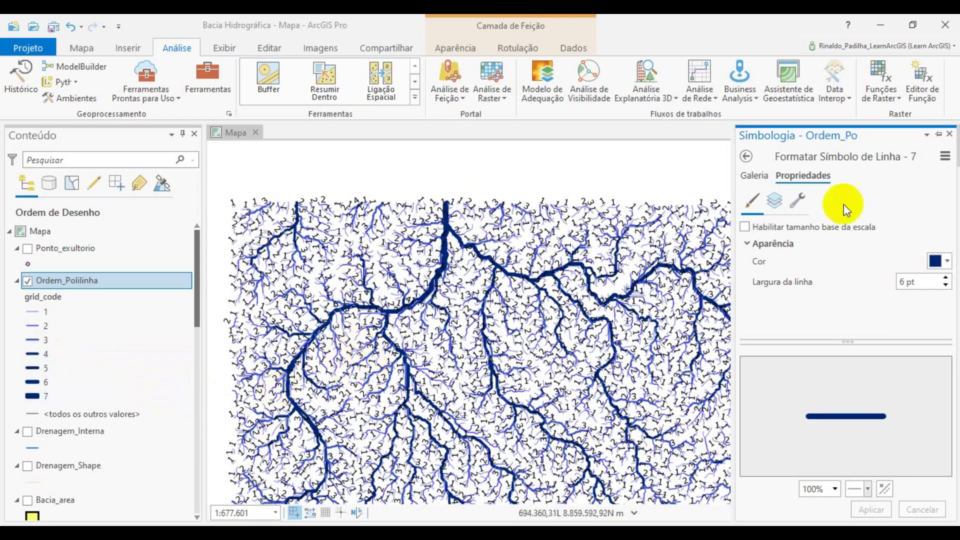
pyautogui.click(953, 135)
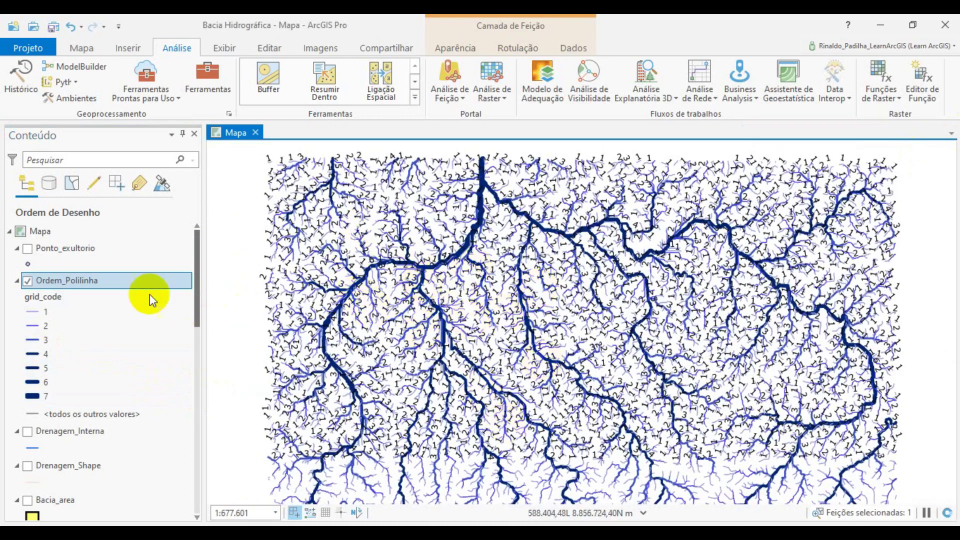
pyautogui.moveTo(196, 265); pyautogui.dragTo(193, 328)
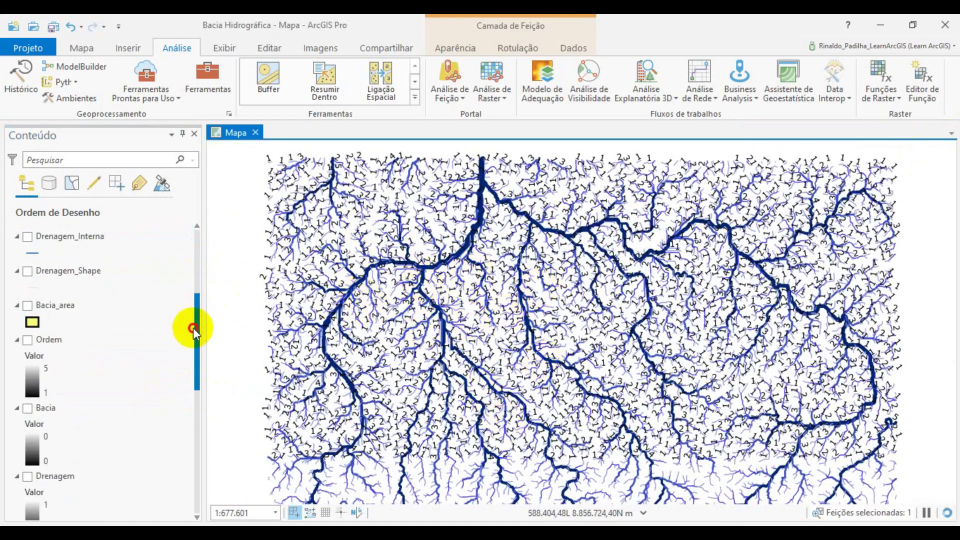
pyautogui.click(27, 306)
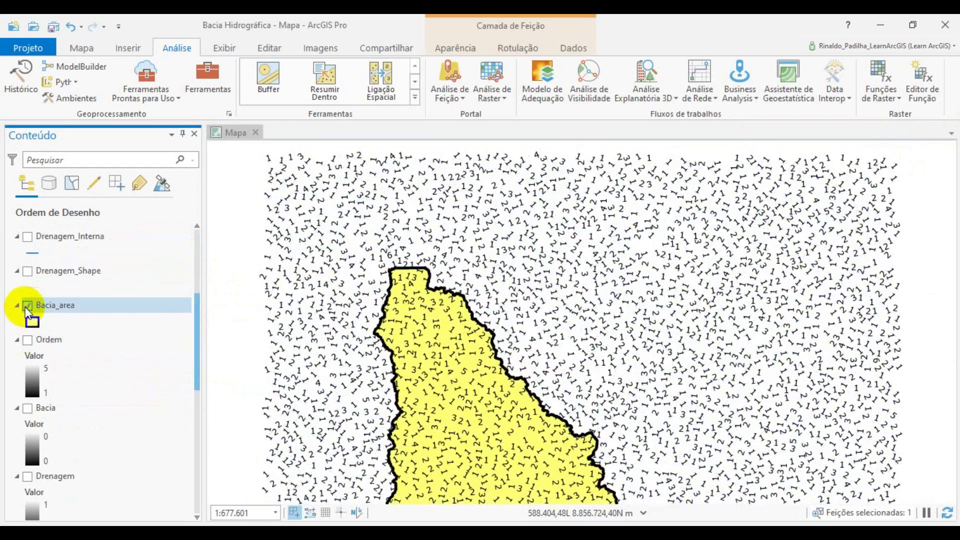
pyautogui.moveTo(403, 367); pyautogui.dragTo(505, 247)
pyautogui.moveTo(462, 356); pyautogui.dragTo(470, 302)
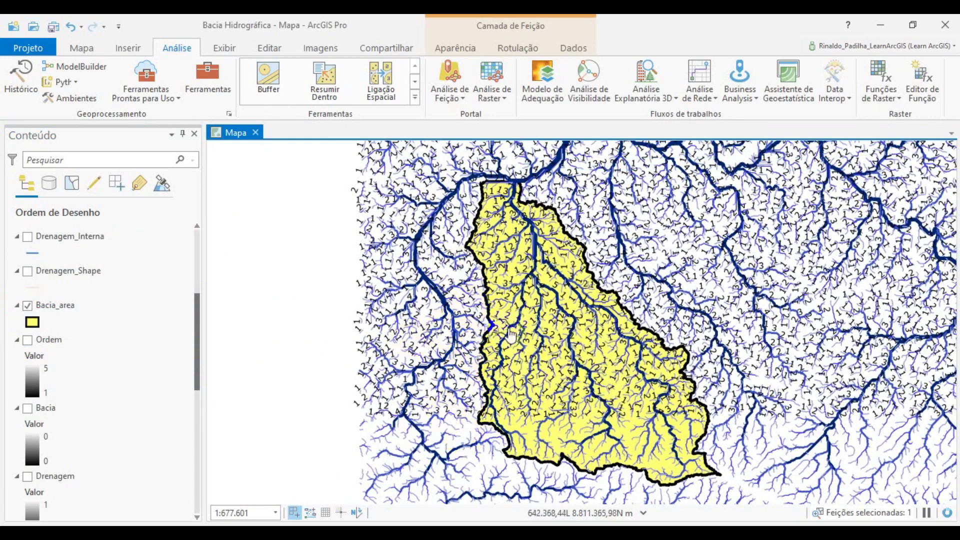
pyautogui.click(429, 321)
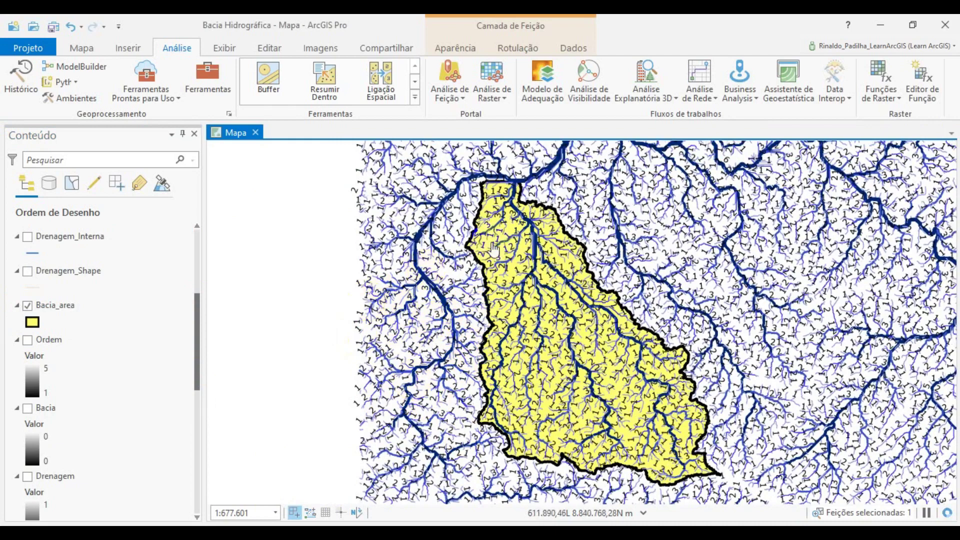
pyautogui.click(443, 356)
pyautogui.moveTo(763, 318)
pyautogui.mouseDown()
pyautogui.moveTo(659, 337)
pyautogui.moveTo(558, 339)
pyautogui.mouseUp()
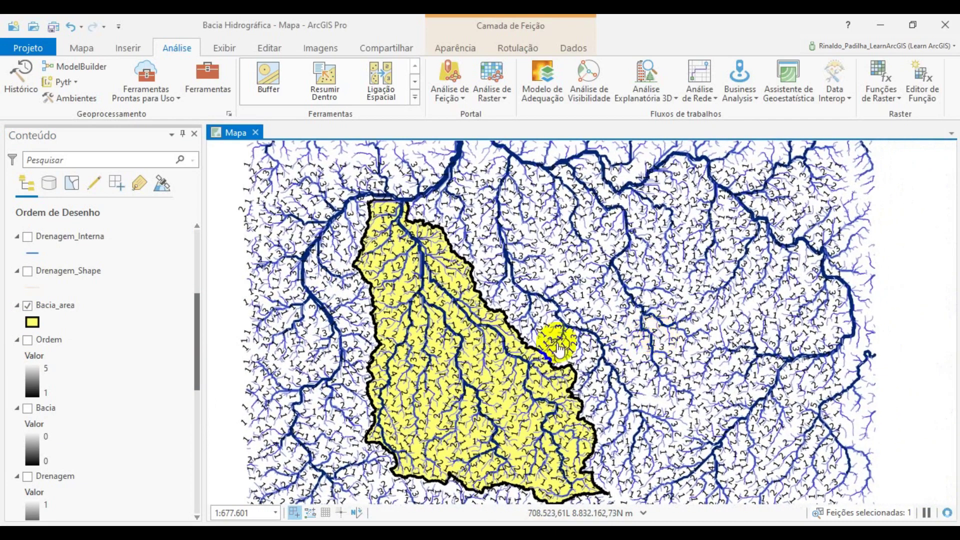
pyautogui.click(516, 274)
pyautogui.click(550, 322)
pyautogui.click(516, 281)
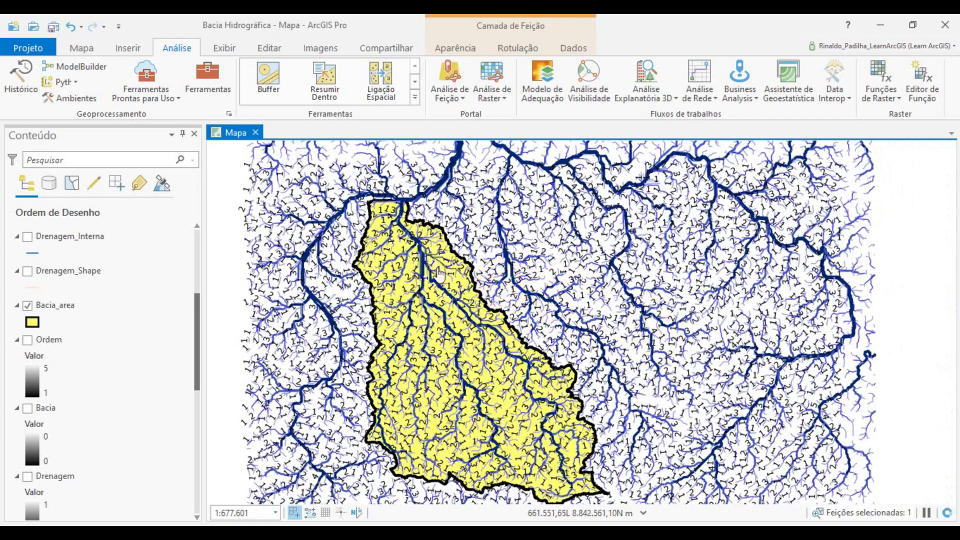
# Open the Recortar tool from the Extrair toolset of Ferramentas de Análise.
pyautogui.click(208, 79)
pyautogui.click(608, 195)
pyautogui.click(736, 232)
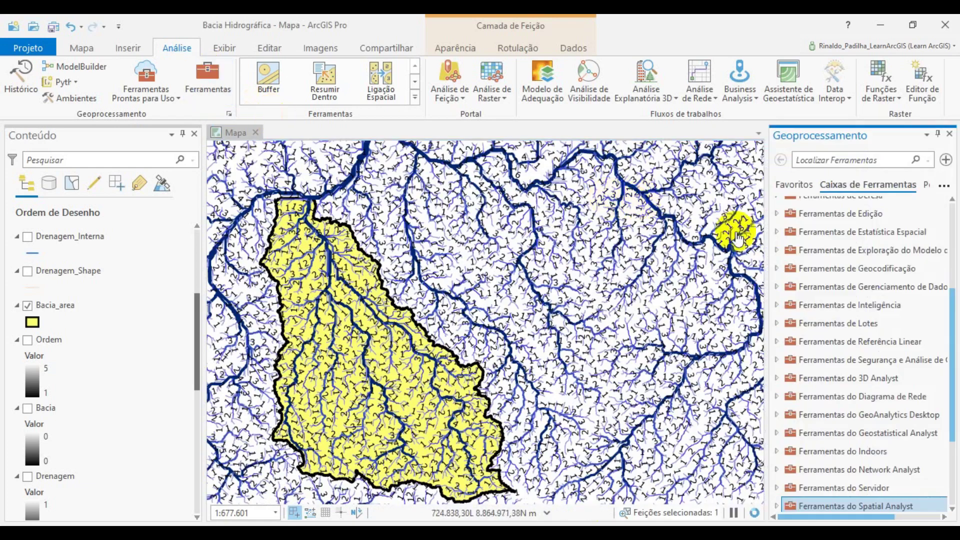
pyautogui.scroll(1, 803, 305)
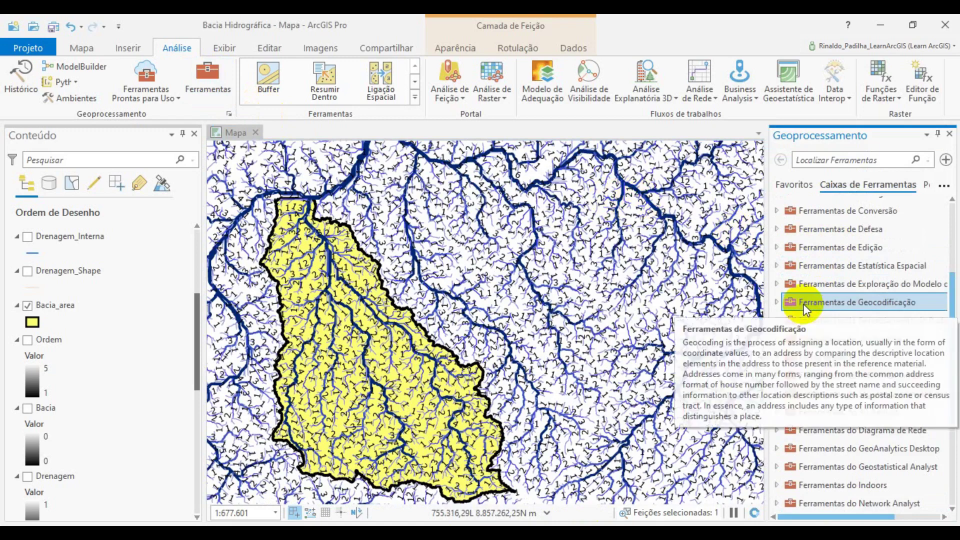
pyautogui.scroll(3, 803, 305)
pyautogui.click(778, 275)
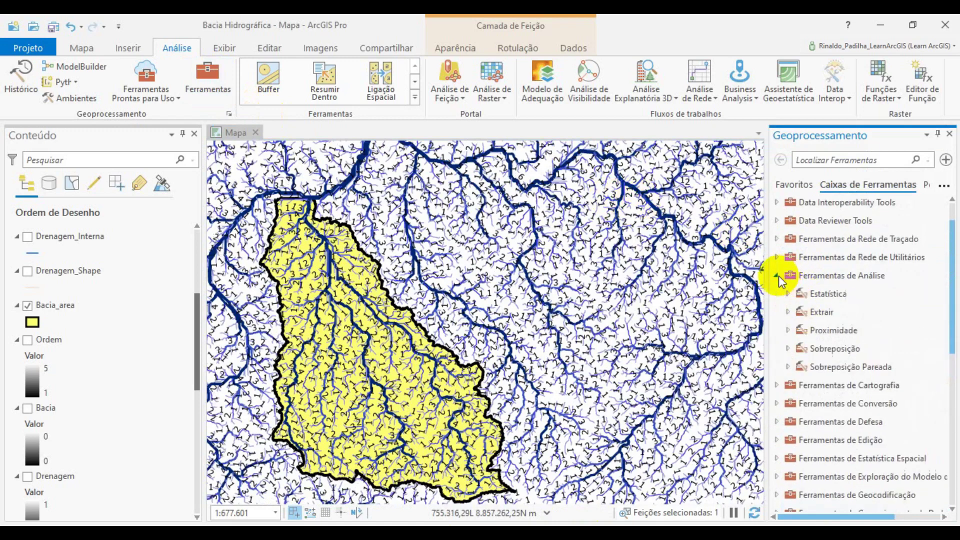
pyautogui.click(800, 329)
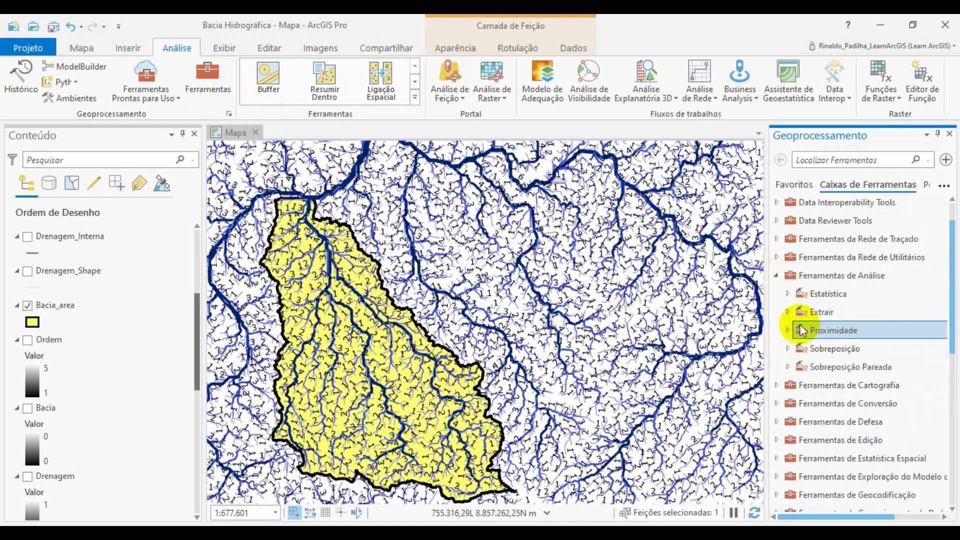
pyautogui.click(811, 312)
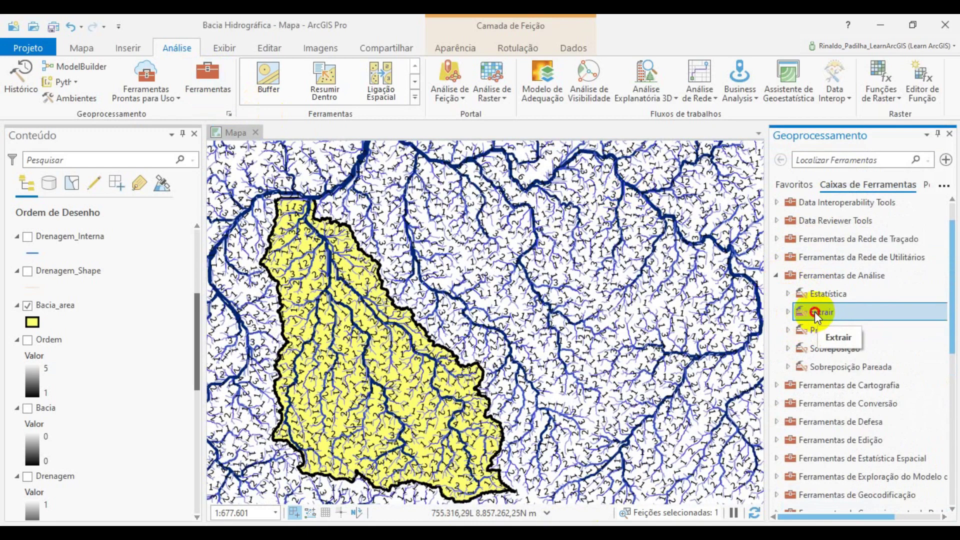
pyautogui.doubleClick(815, 311)
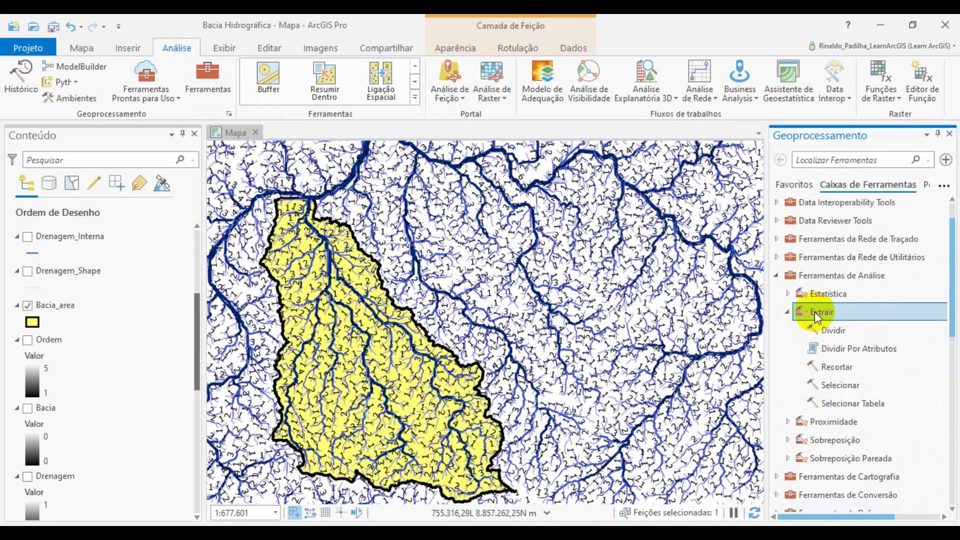
pyautogui.doubleClick(829, 369)
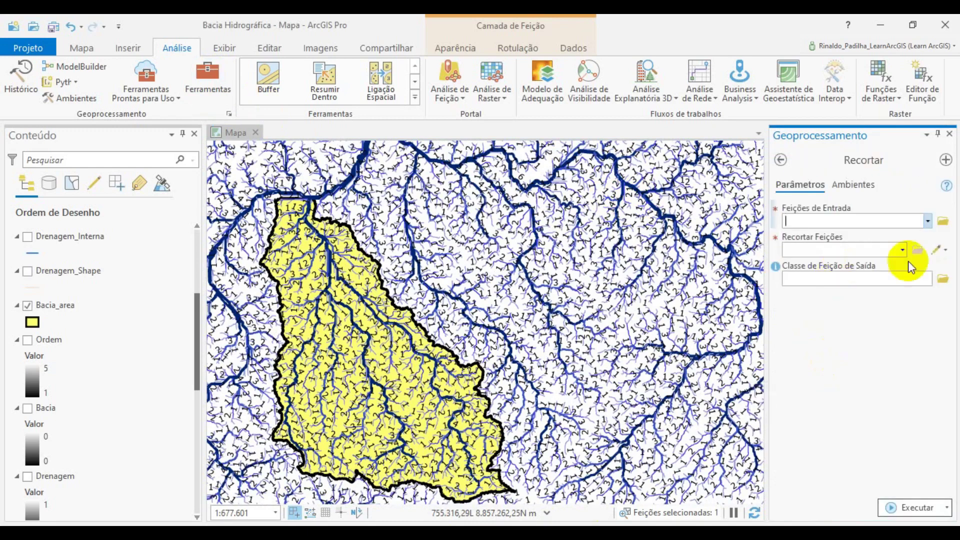
# Set Ordem_Polilinha as the input features and Bacia_area as the clip features.
pyautogui.click(929, 224)
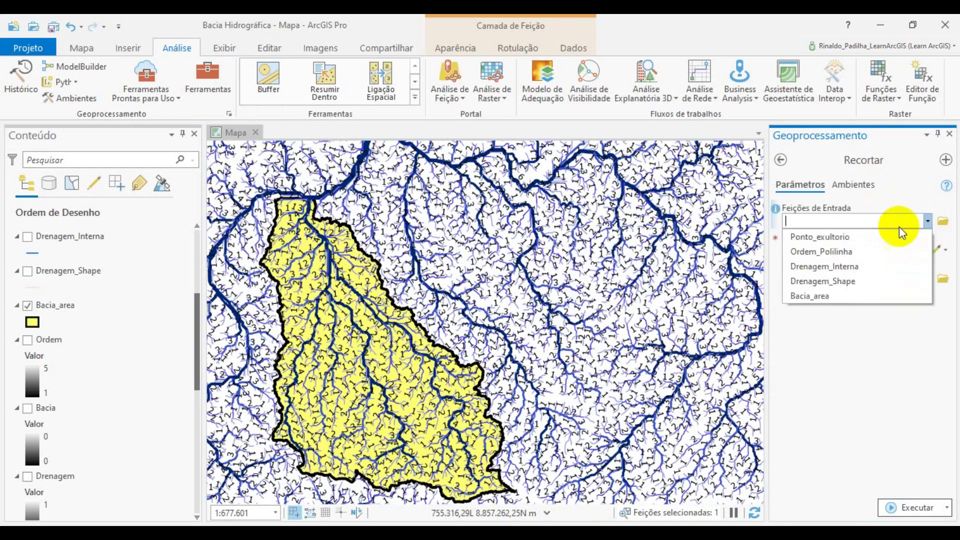
pyautogui.click(847, 251)
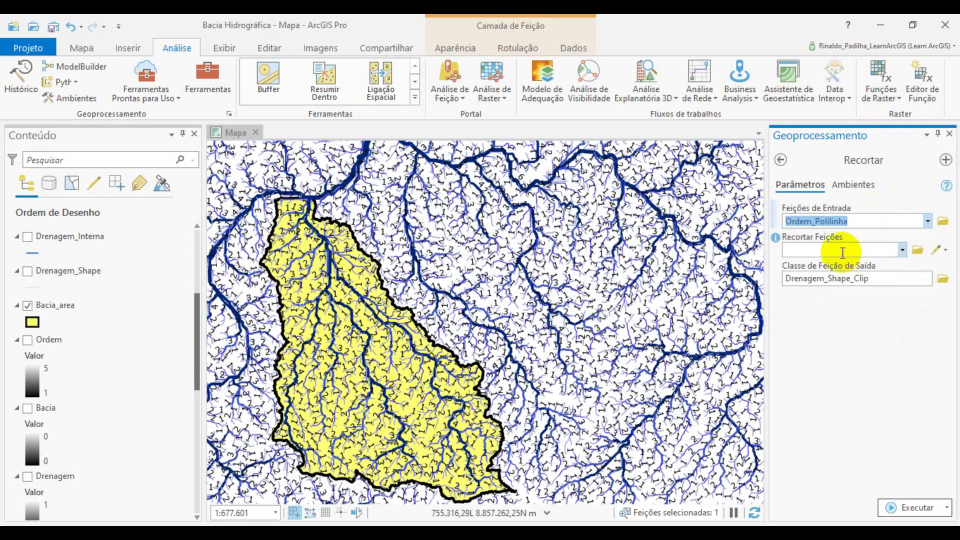
pyautogui.click(899, 253)
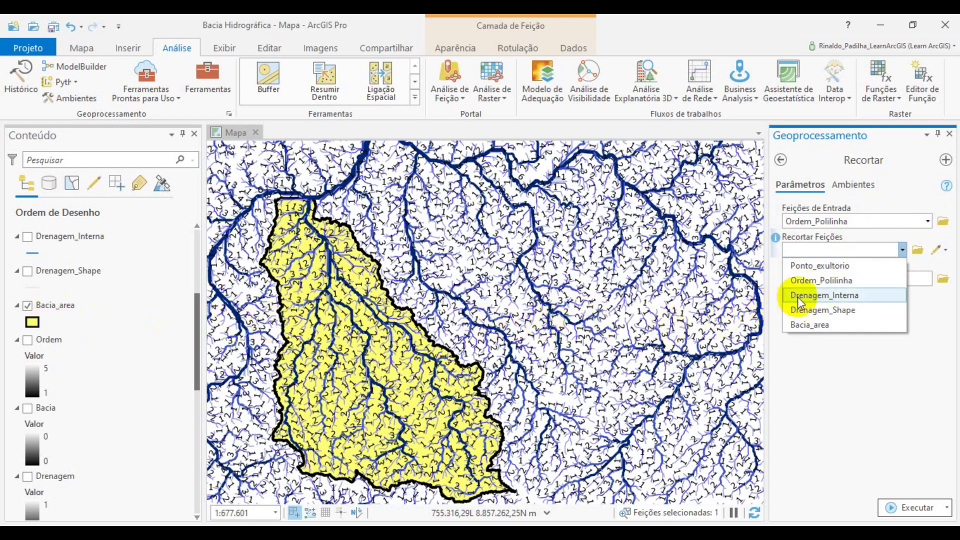
pyautogui.click(813, 324)
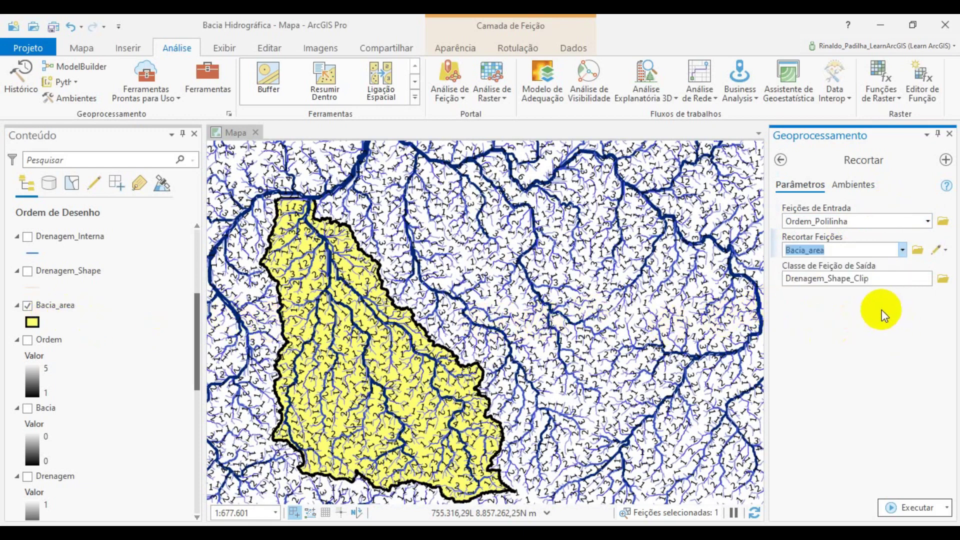
# Name the clip output Ordem_recortada in the Bacia Hidrográfica project folder and run the clip.
pyautogui.click(943, 280)
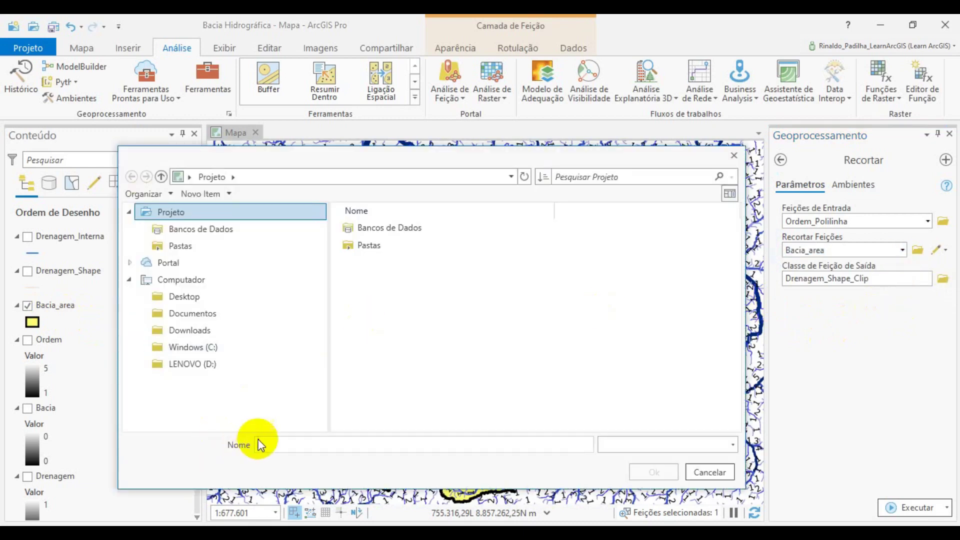
pyautogui.click(305, 445)
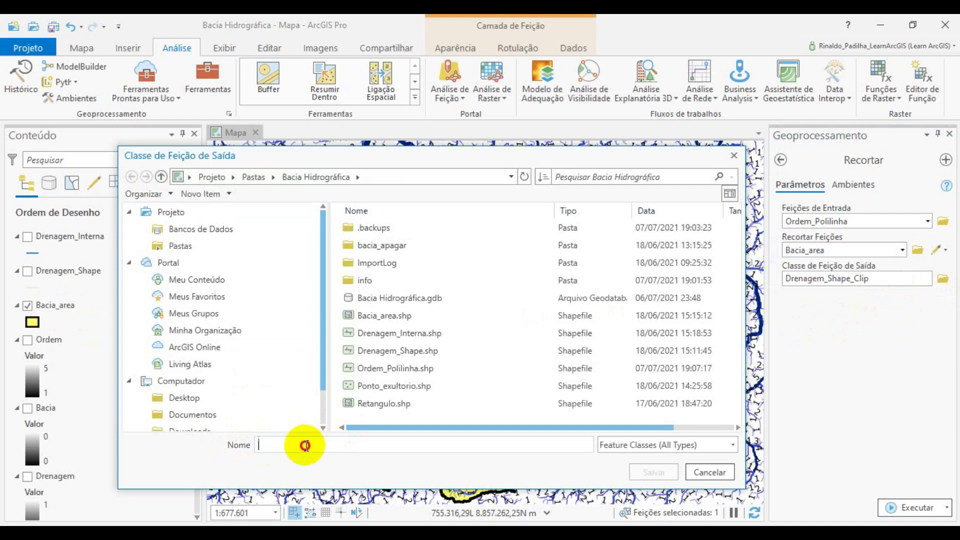
pyautogui.write('Or')
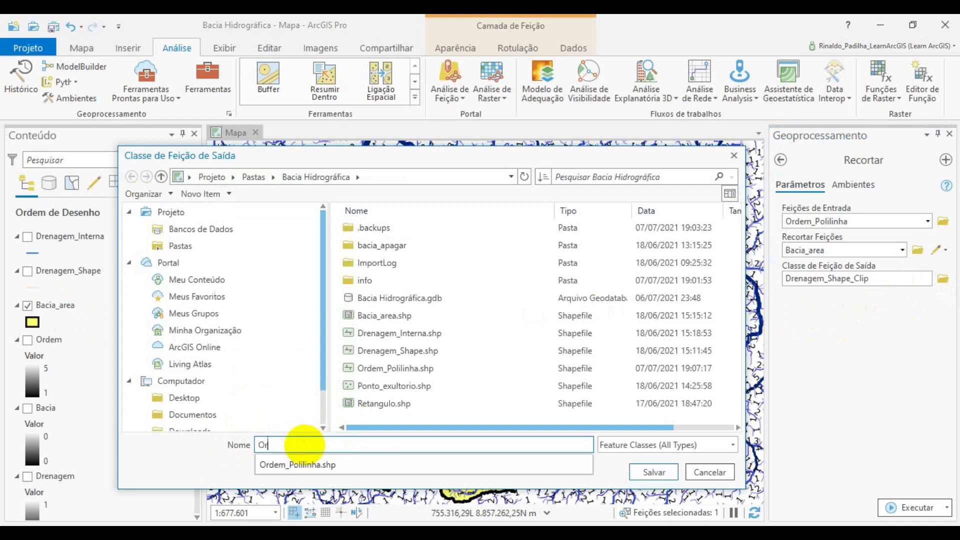
pyautogui.write('dem_red')
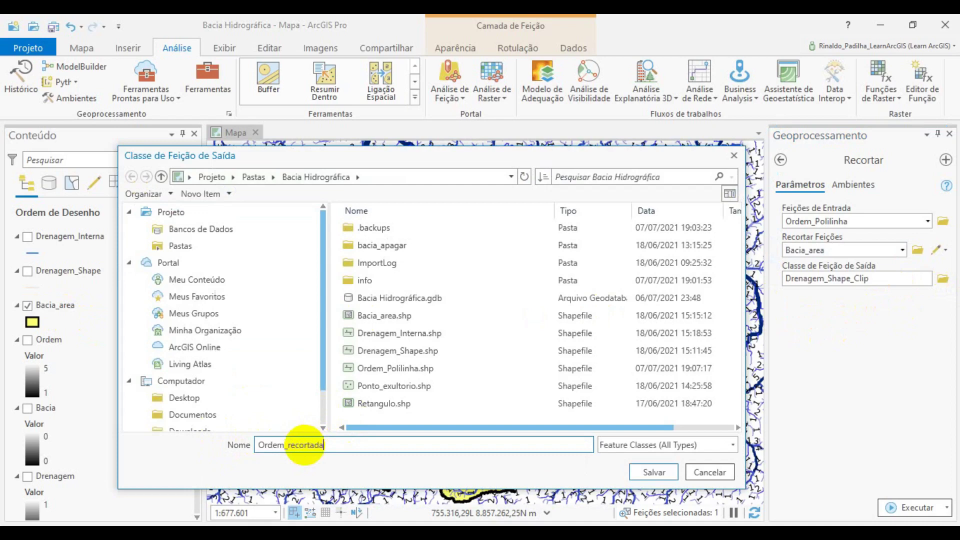
pyautogui.click(650, 472)
pyautogui.click(914, 508)
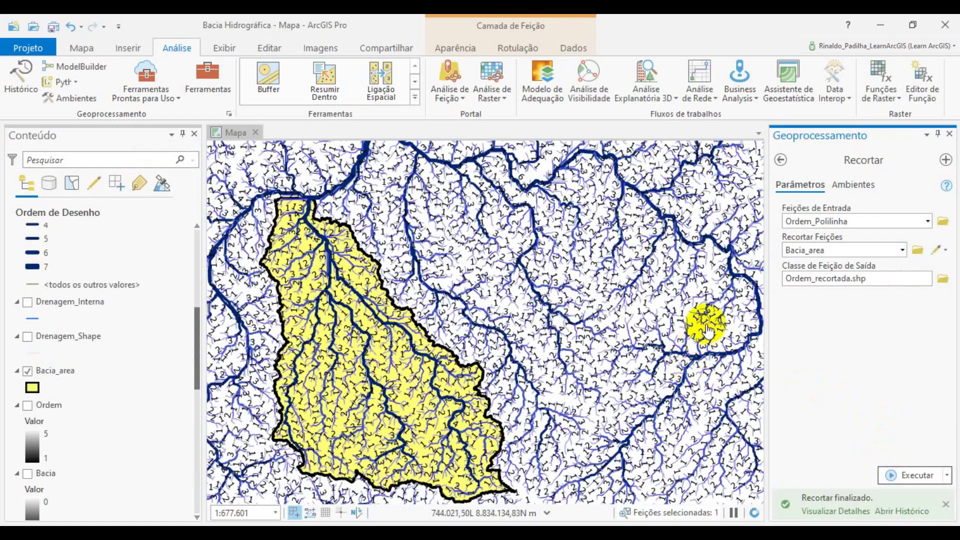
# Hide the original Ordem_Polilinha layer, leaving the clipped streams displayed over the basin.
pyautogui.moveTo(194, 345); pyautogui.dragTo(193, 247)
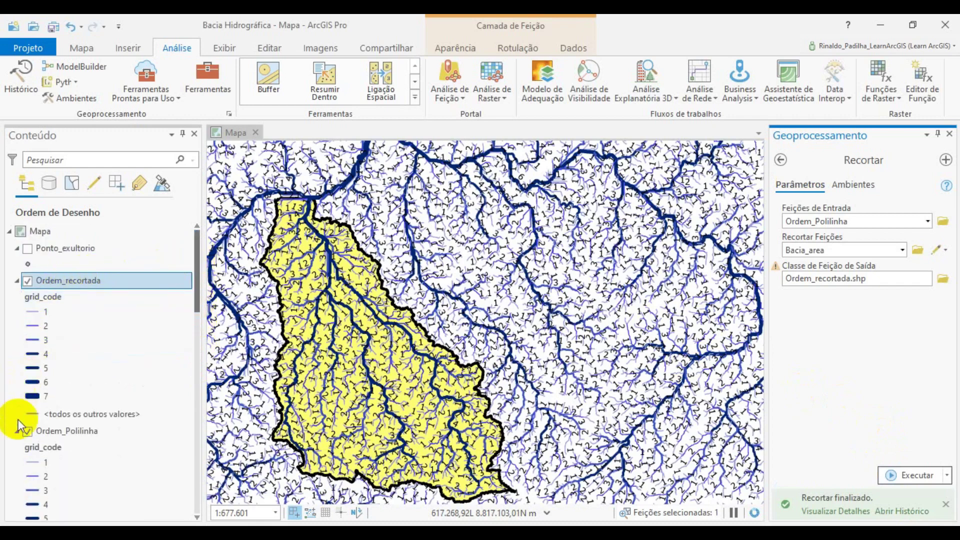
pyautogui.click(26, 433)
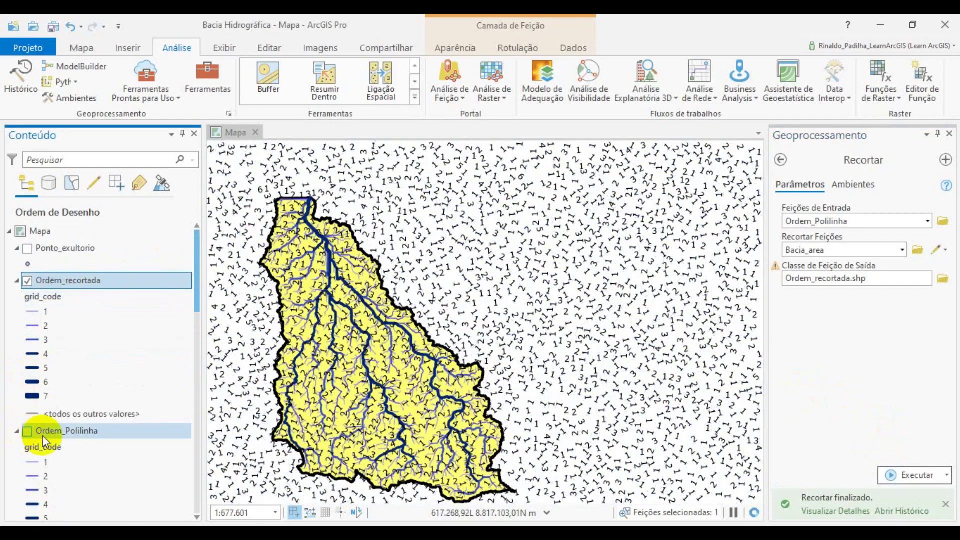
pyautogui.scroll(-2, 568, 313)
pyautogui.scroll(2, 375, 415)
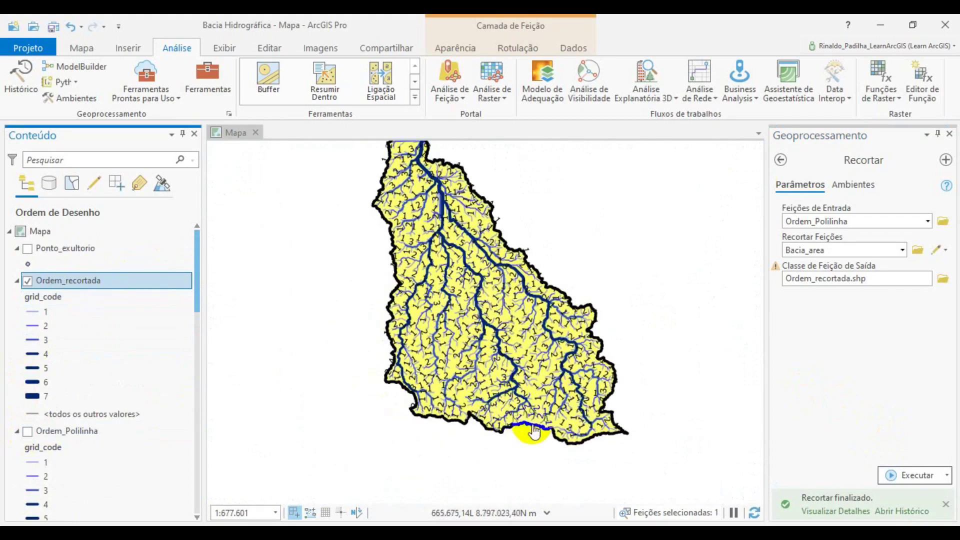
# Examine the stream order labels and line symbols at confluences in the southern part of the clipped basin.
pyautogui.scroll(4, 536, 425)
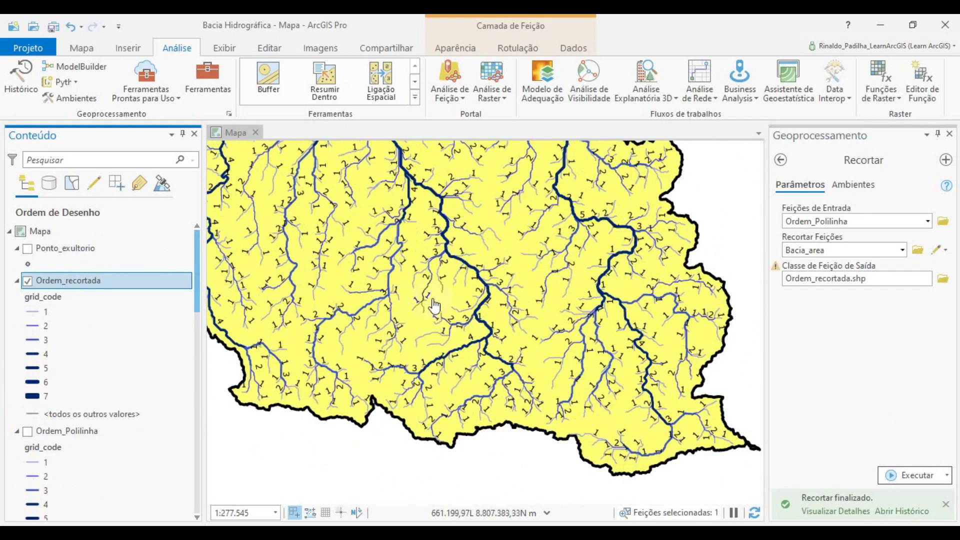
pyautogui.scroll(2, 434, 305)
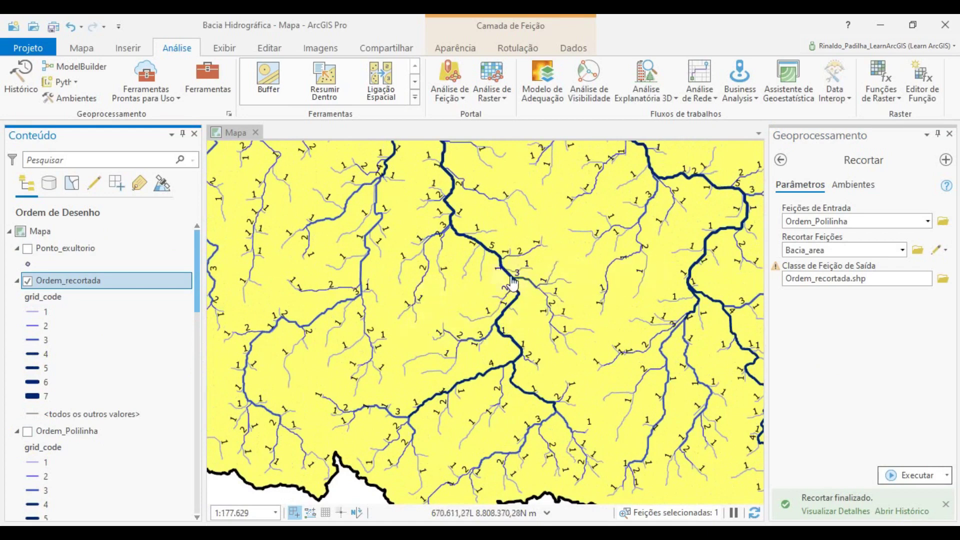
pyautogui.scroll(2, 506, 198)
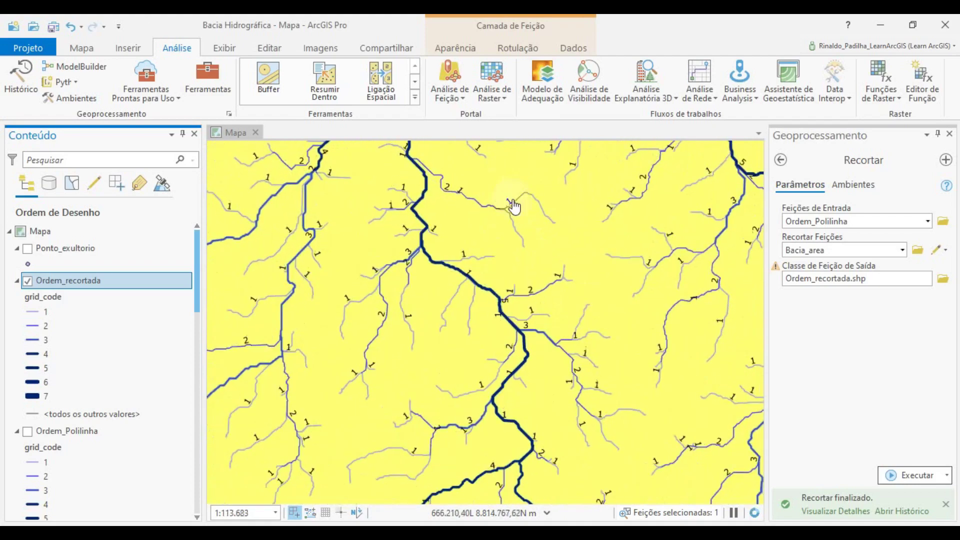
pyautogui.scroll(2, 515, 206)
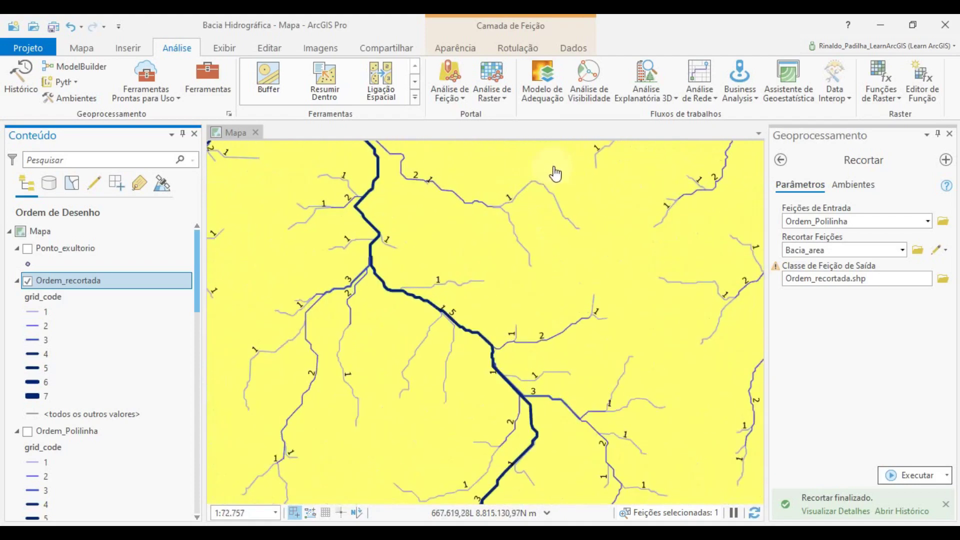
pyautogui.scroll(2, 554, 173)
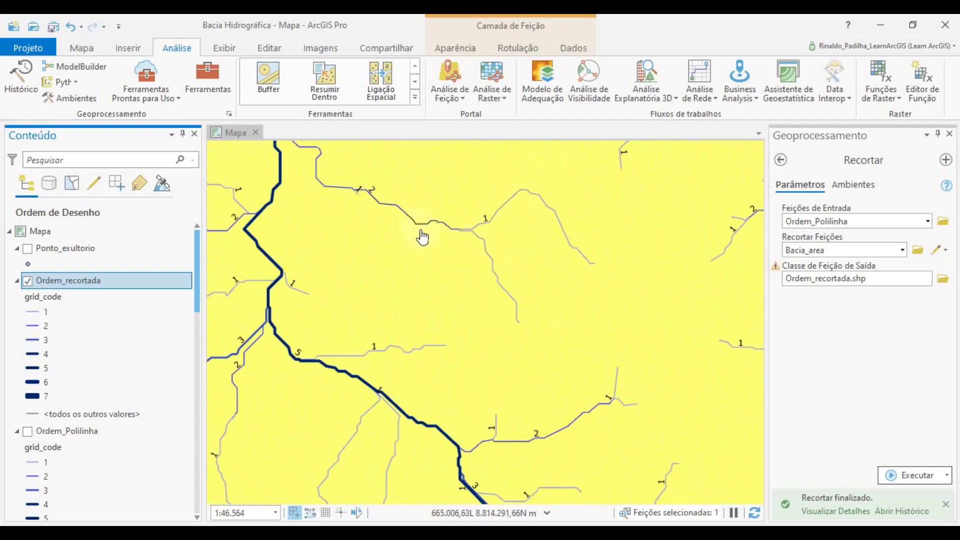
pyautogui.moveTo(396, 186); pyautogui.dragTo(328, 175)
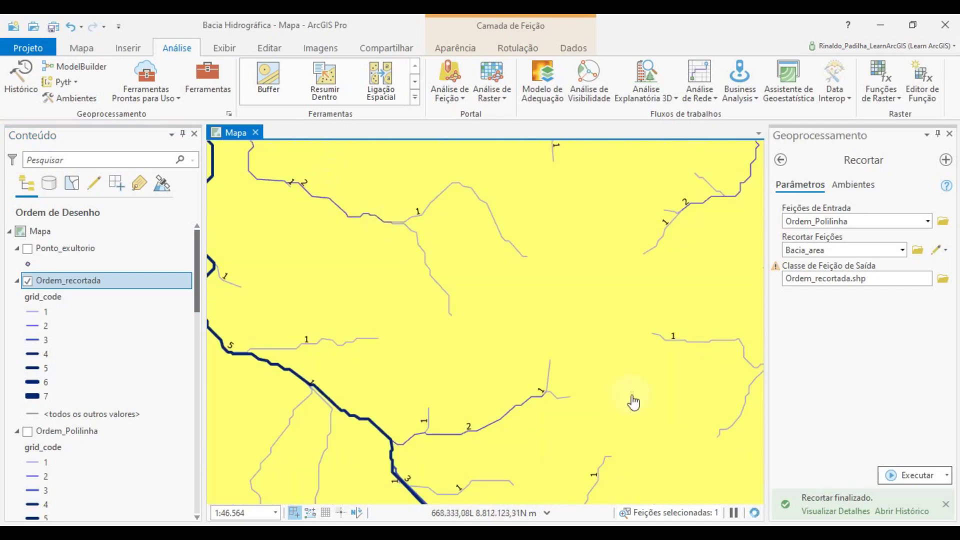
pyautogui.scroll(-4, 480, 287)
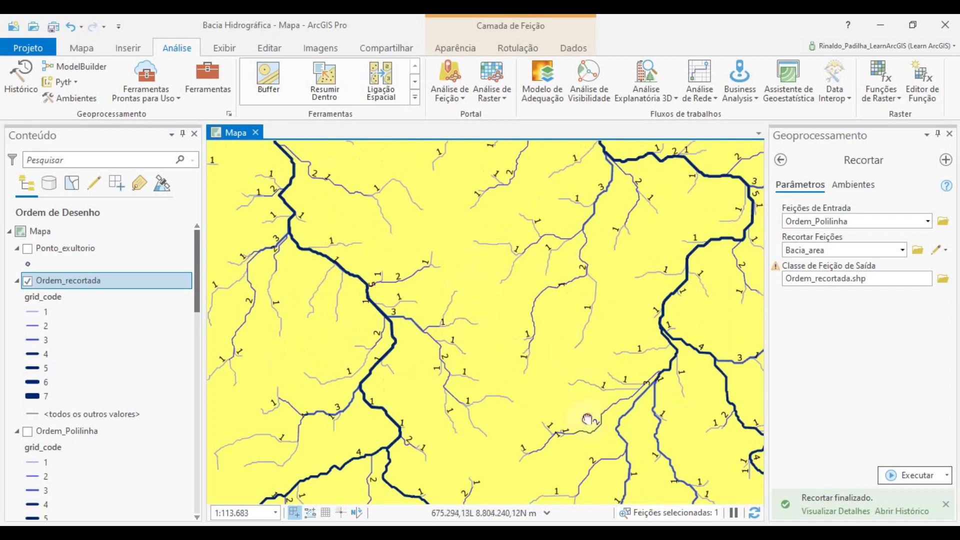
pyautogui.moveTo(588, 419); pyautogui.dragTo(572, 374)
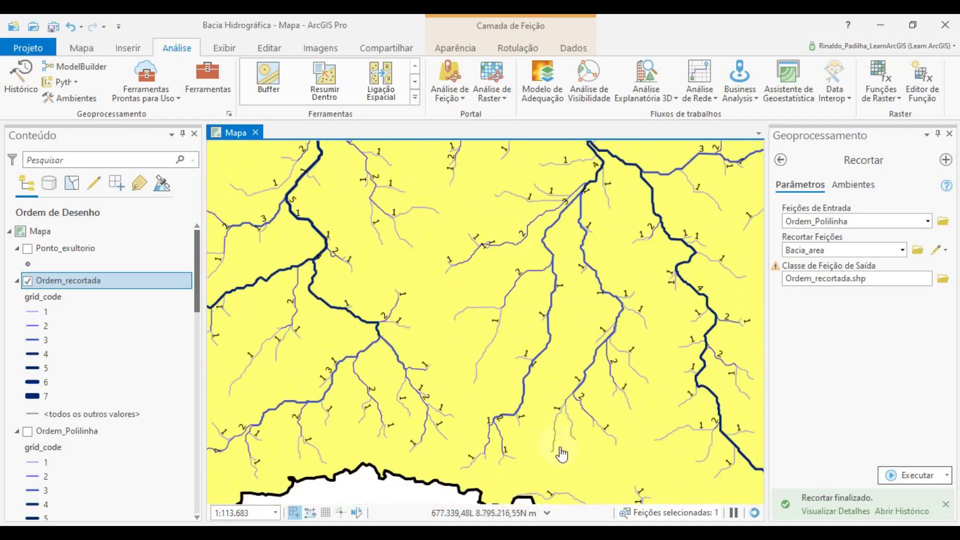
pyautogui.moveTo(560, 450); pyautogui.dragTo(549, 434)
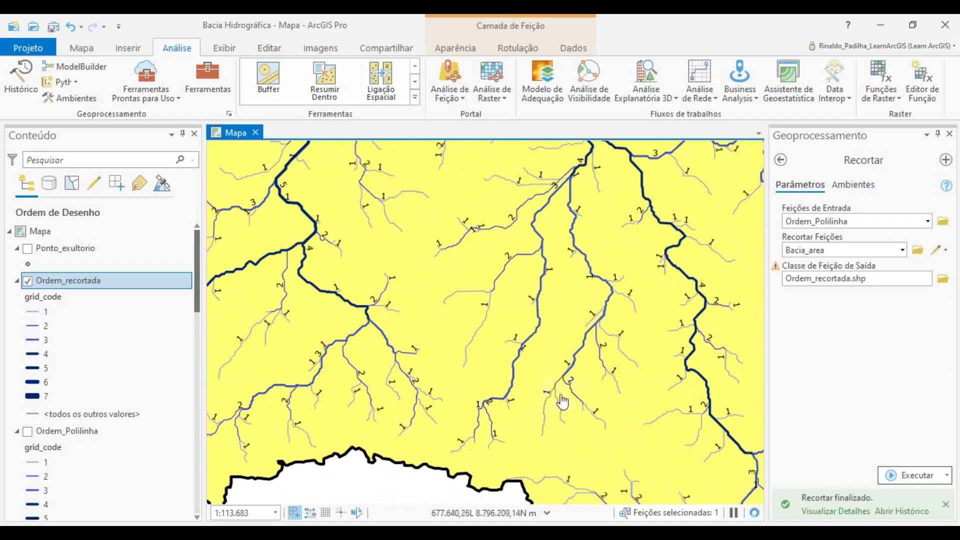
pyautogui.scroll(4, 580, 423)
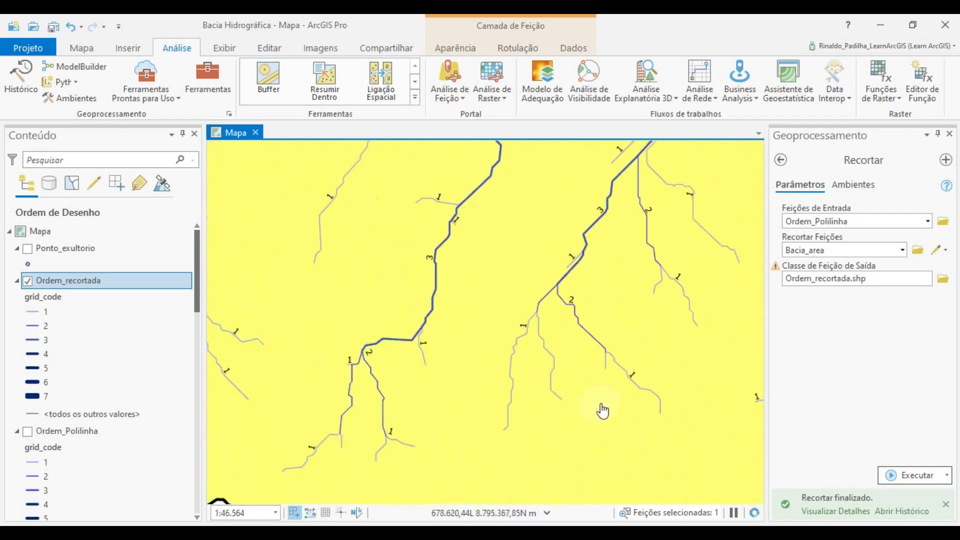